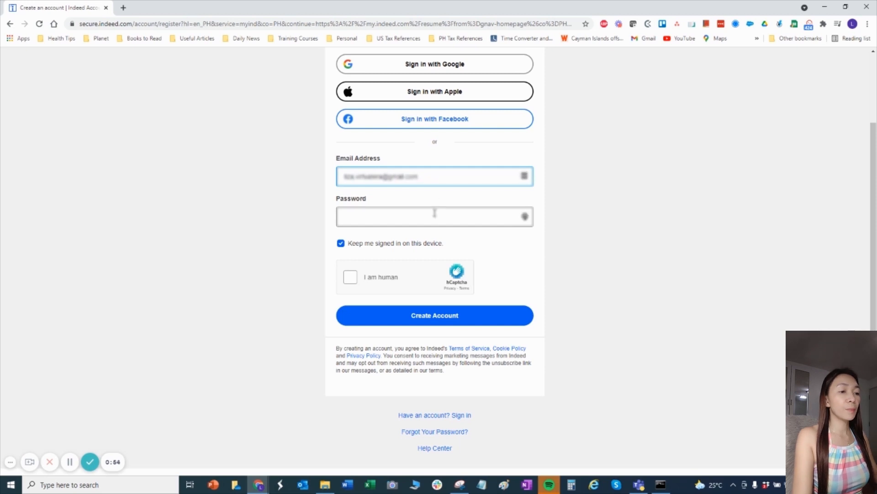
Step: Create the account with the account password and human verification, leave staying signed in turned off, and dismiss the browser's offer to save the password
click(431, 212)
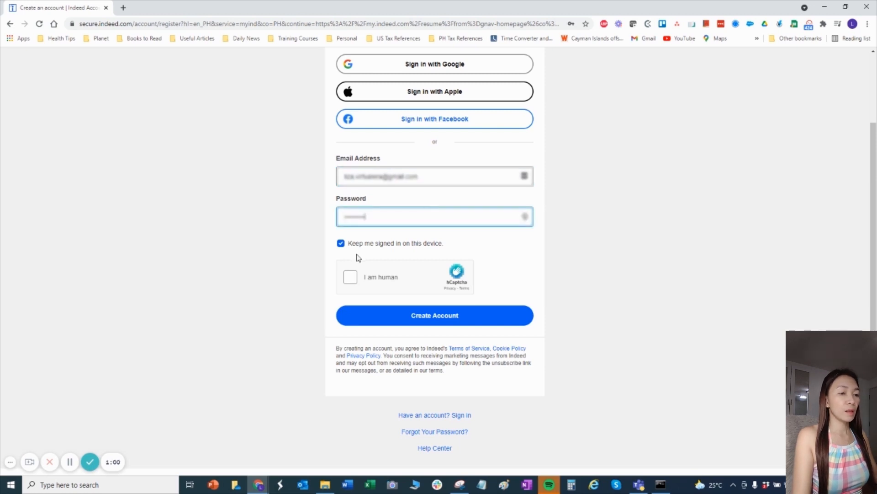
click(341, 243)
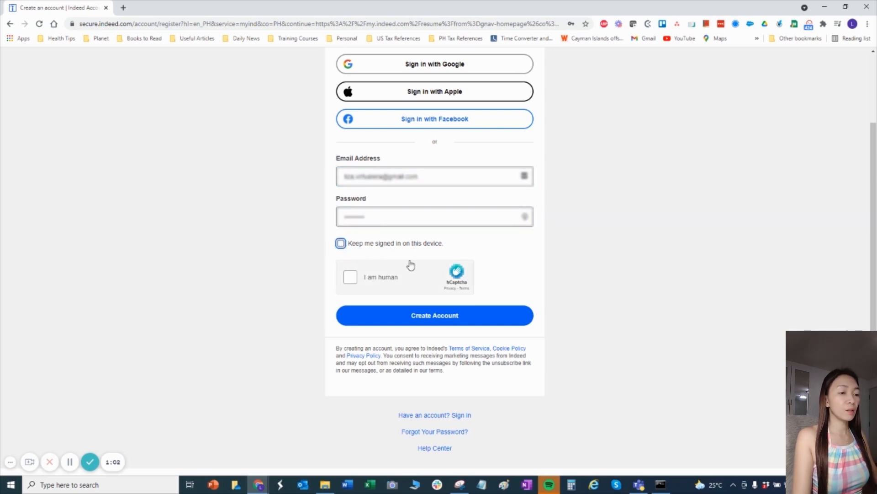
click(349, 283)
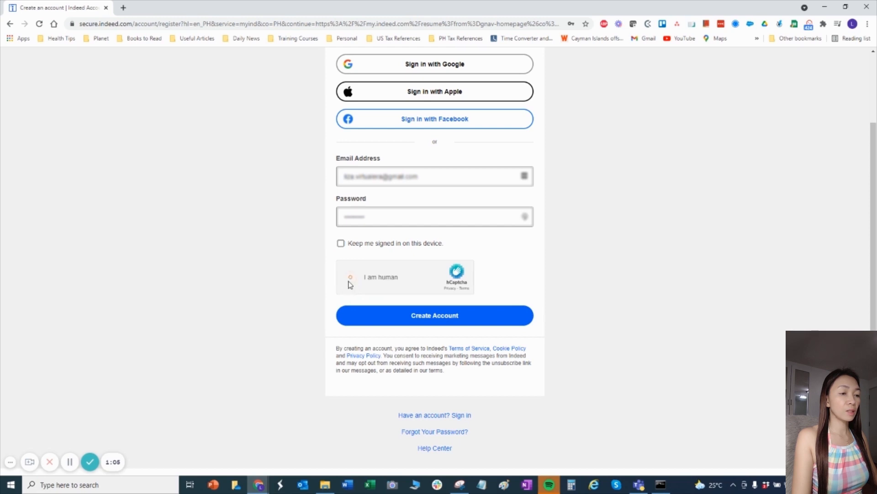
click(440, 320)
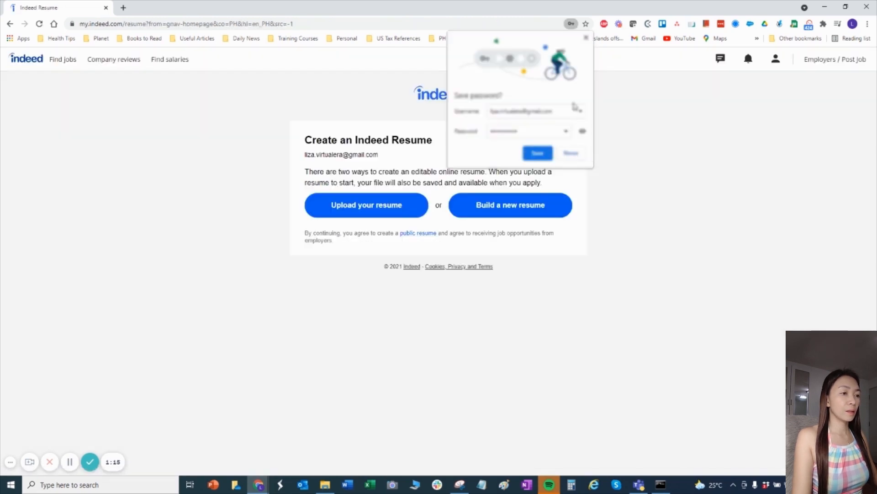
click(586, 39)
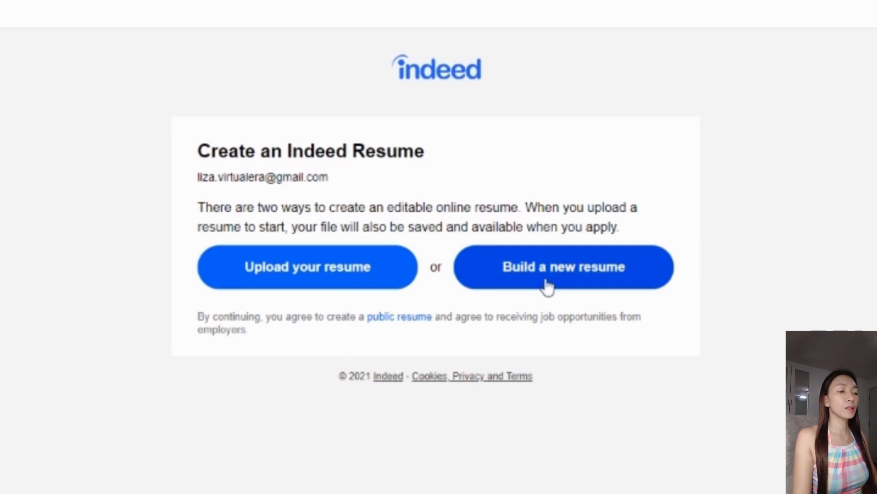
Step: Upload the 2021 VA CV in PDF format as the resume and start reviewing its prefilled online version
click(296, 271)
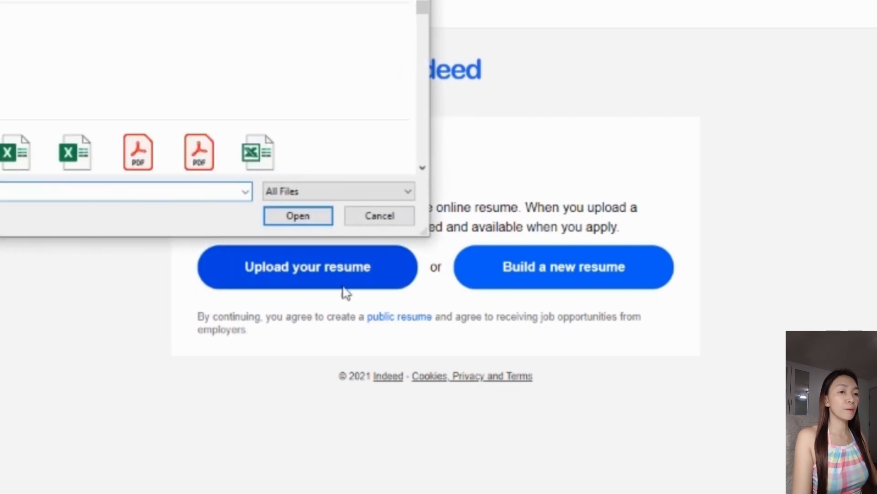
key(Escape)
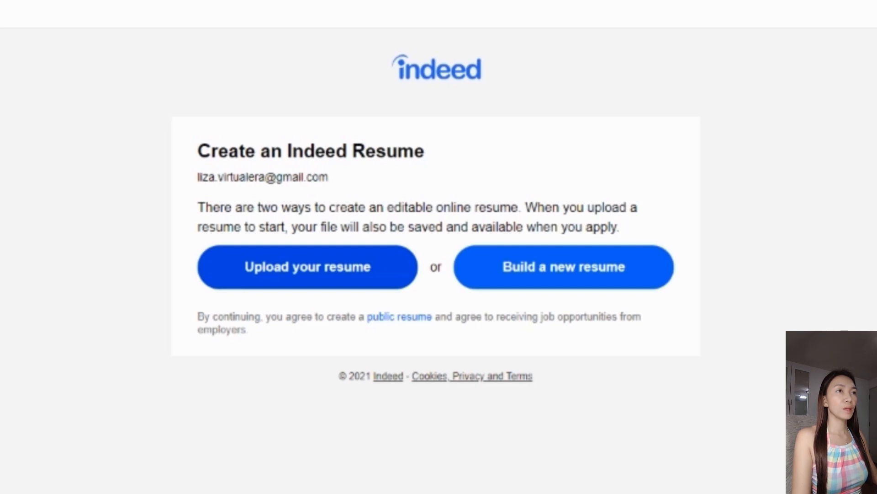
click(308, 267)
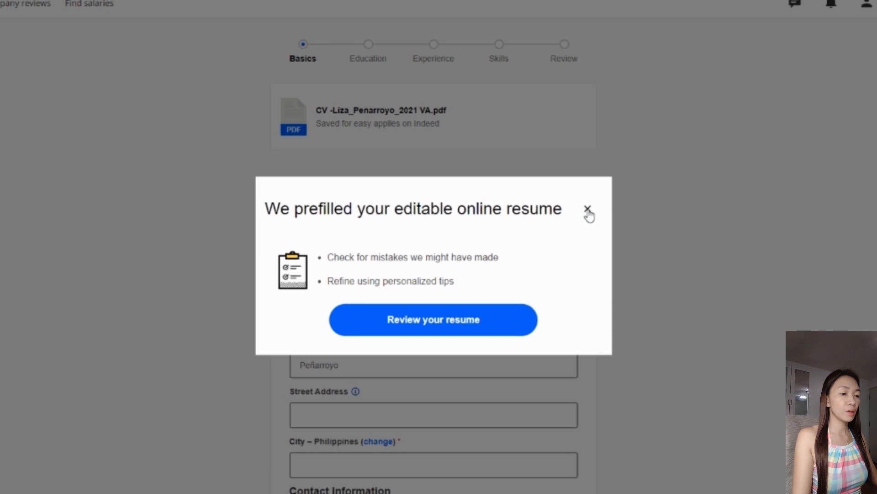
click(427, 324)
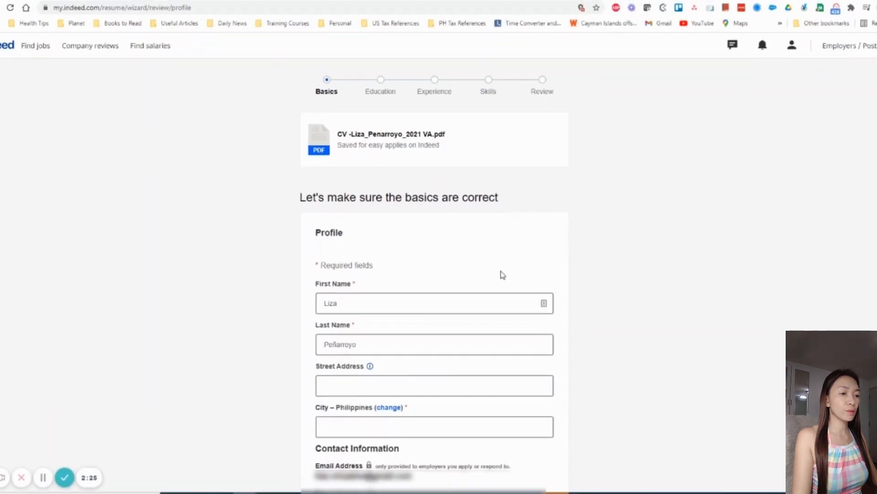
Step: Set the profile's city to Cavite with the street address left blank, and continue to the education section
scroll(463, 166, down, 1)
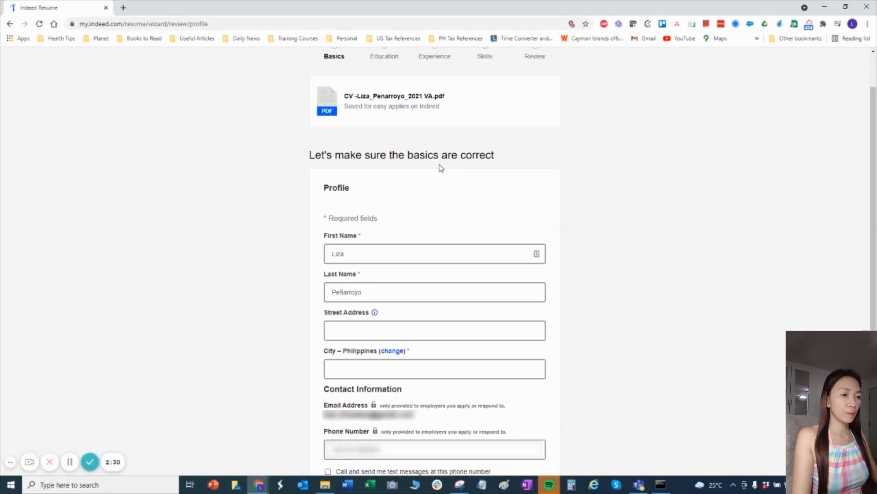
scroll(440, 168, down, 3)
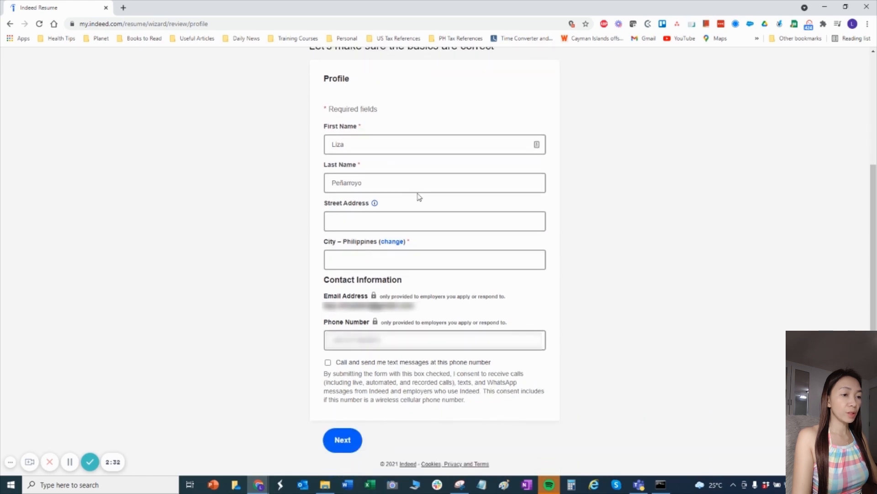
click(445, 223)
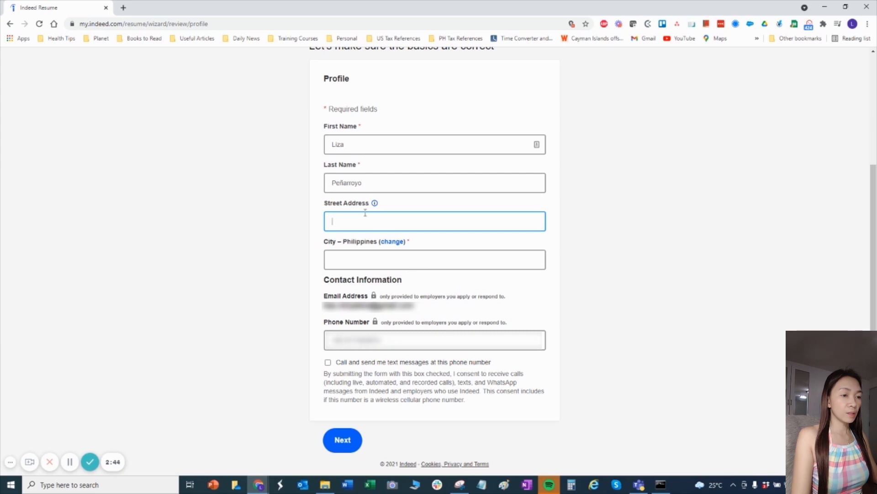
click(385, 261)
text(Cavite)
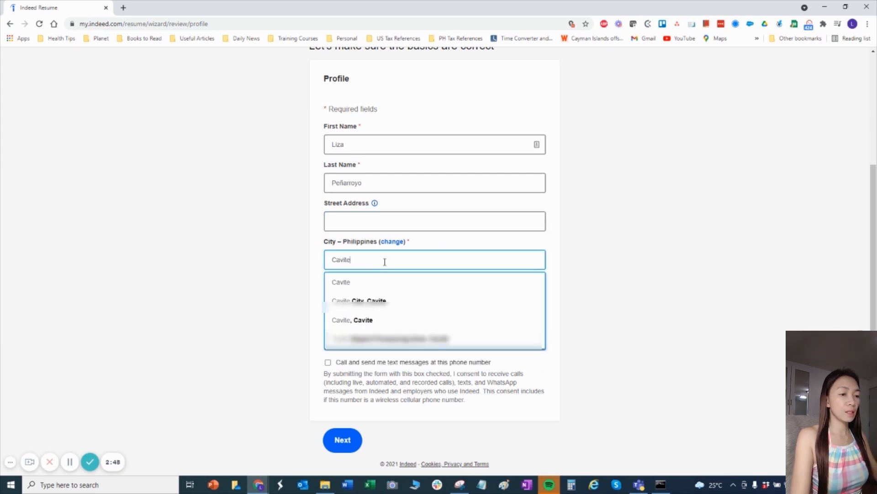
click(359, 281)
click(615, 278)
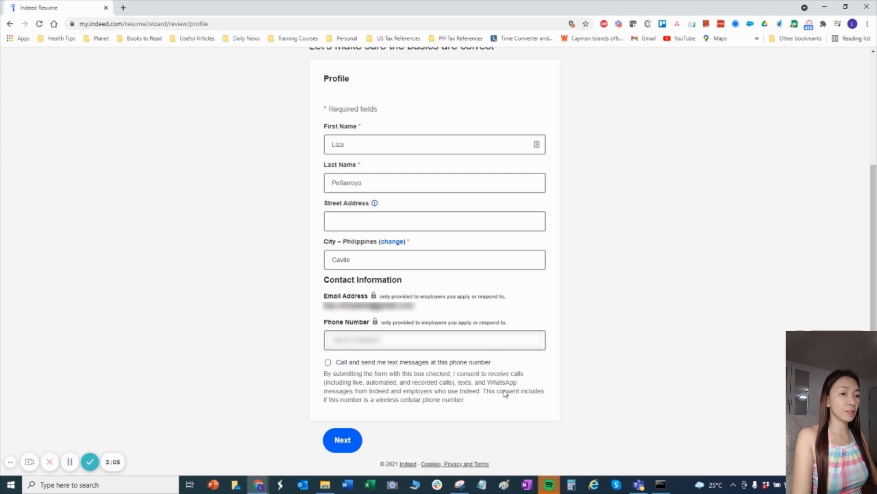
click(344, 439)
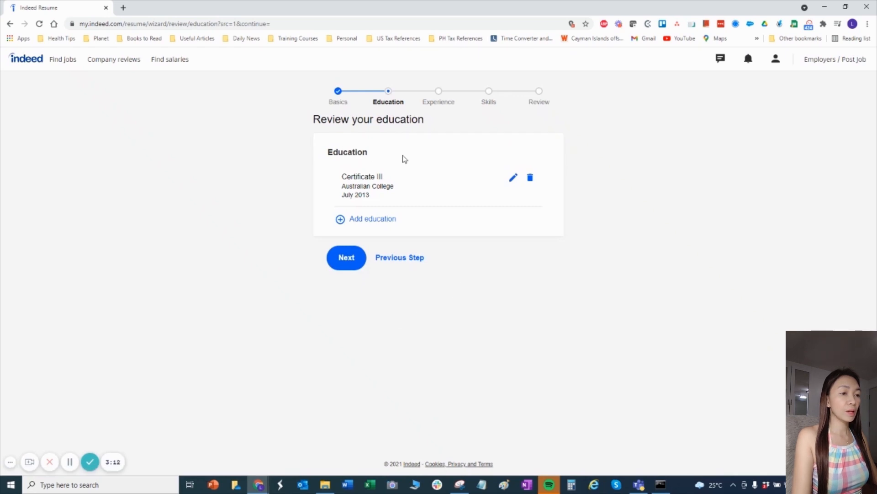
Step: Edit the Certificate III education entry, setting the degree to Bachelor's and the field of study to Accounting
click(514, 181)
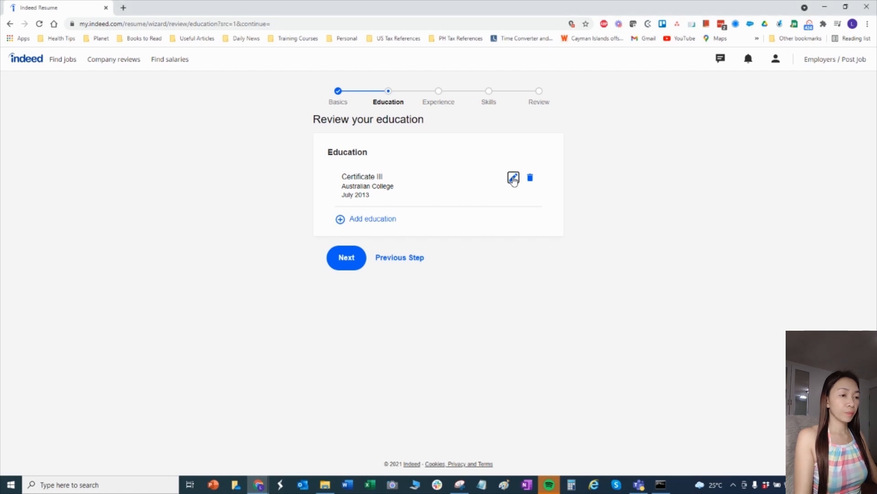
click(514, 221)
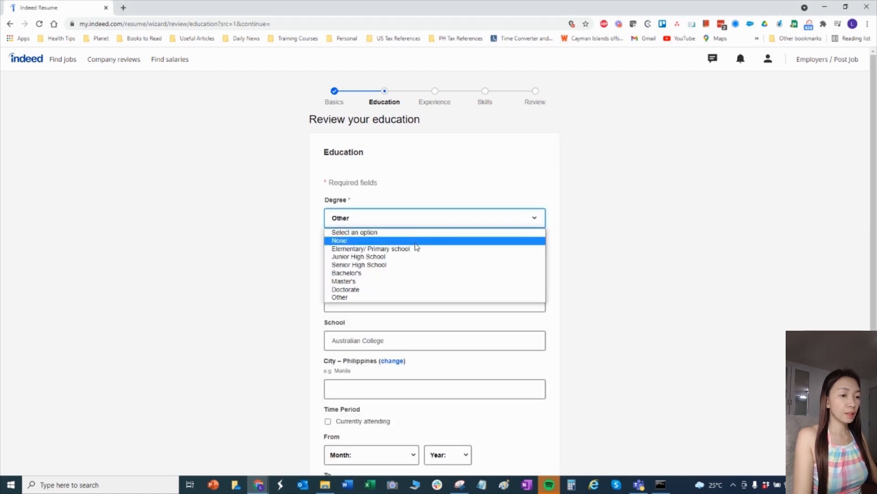
click(402, 273)
scroll(486, 262, down, 2)
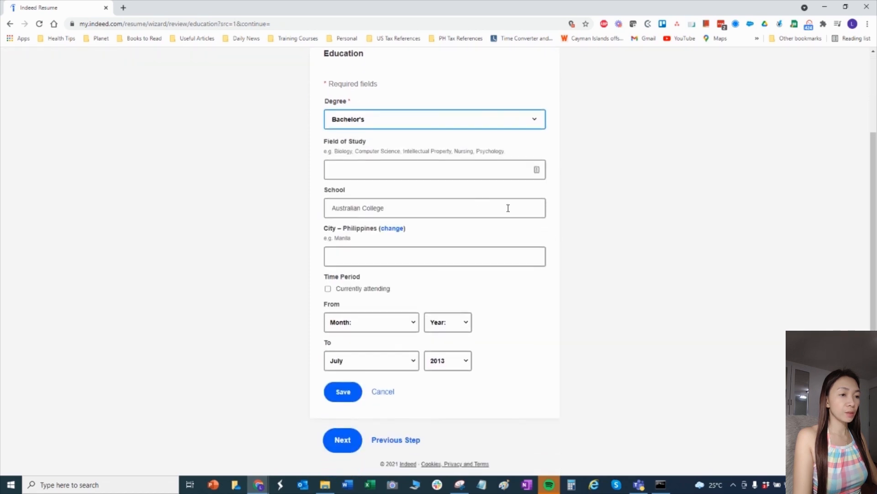
click(465, 169)
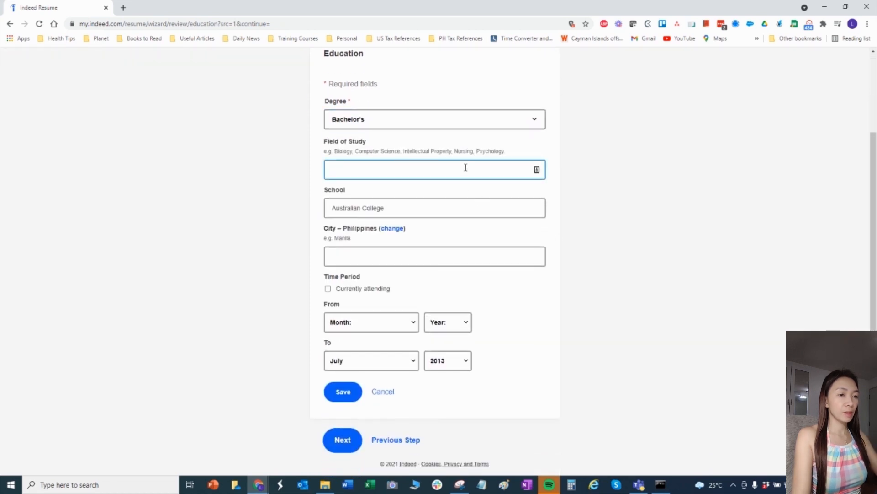
text(Accounting)
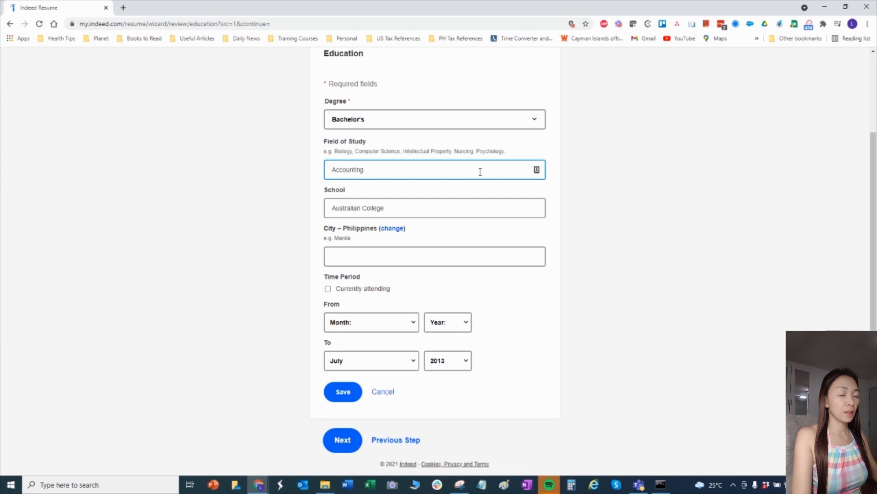
click(592, 233)
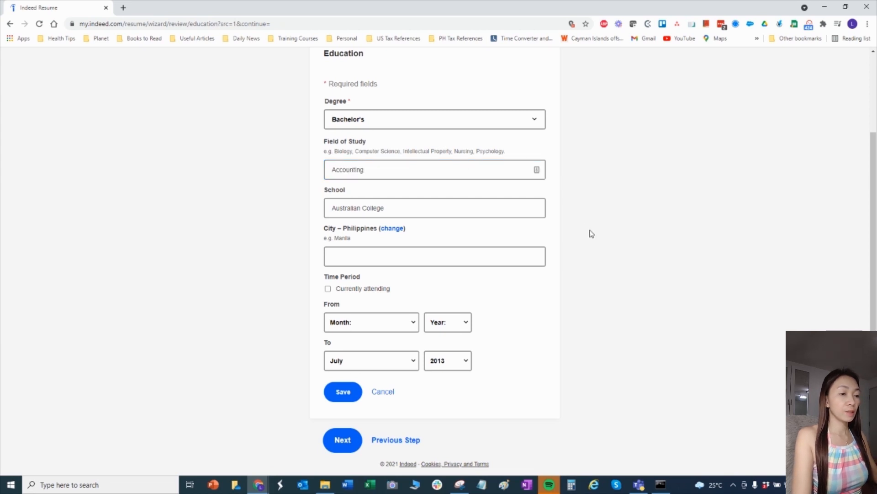
Step: Set the education entry's city to Sydney and its start date to June 2018
click(444, 257)
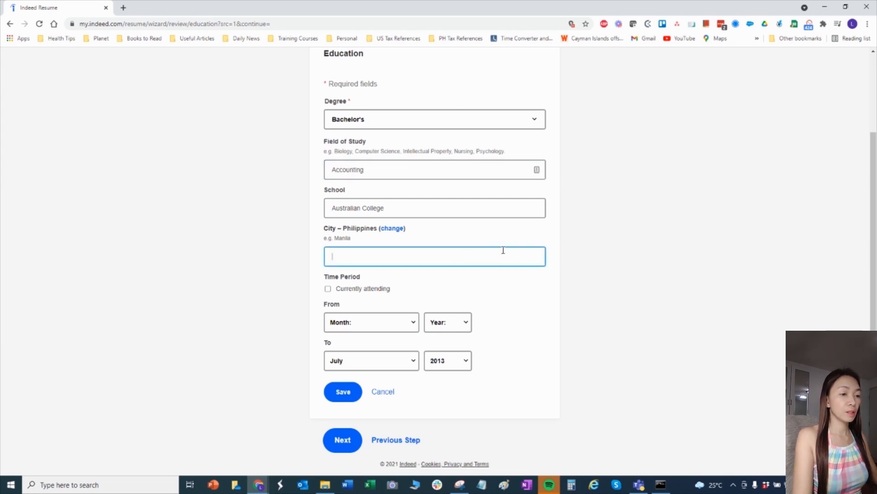
text(Sydney)
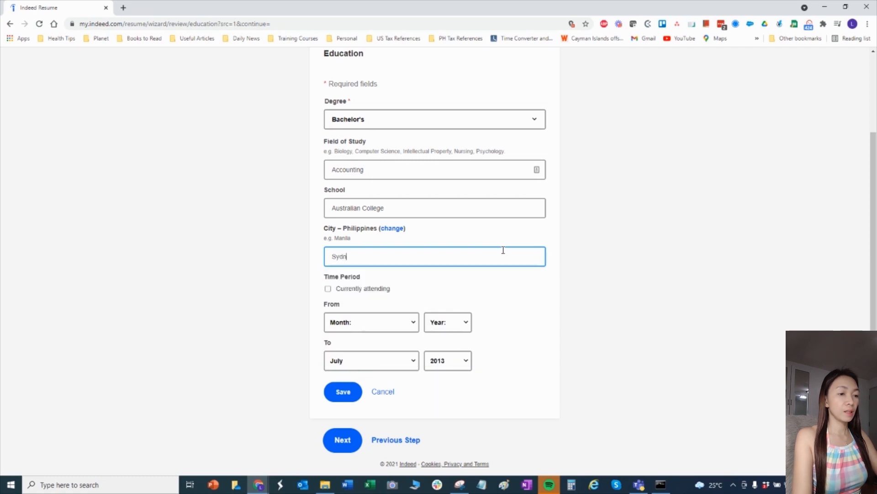
click(600, 305)
click(412, 323)
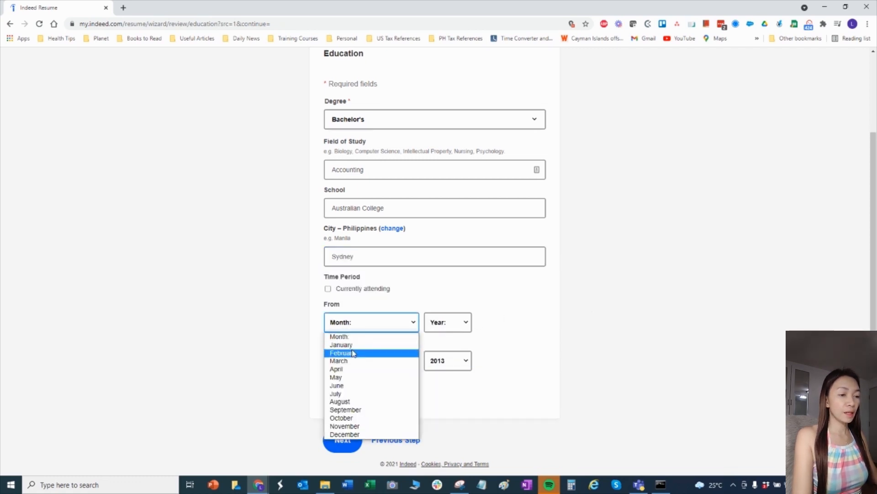
click(353, 392)
scroll(425, 311, down, 1)
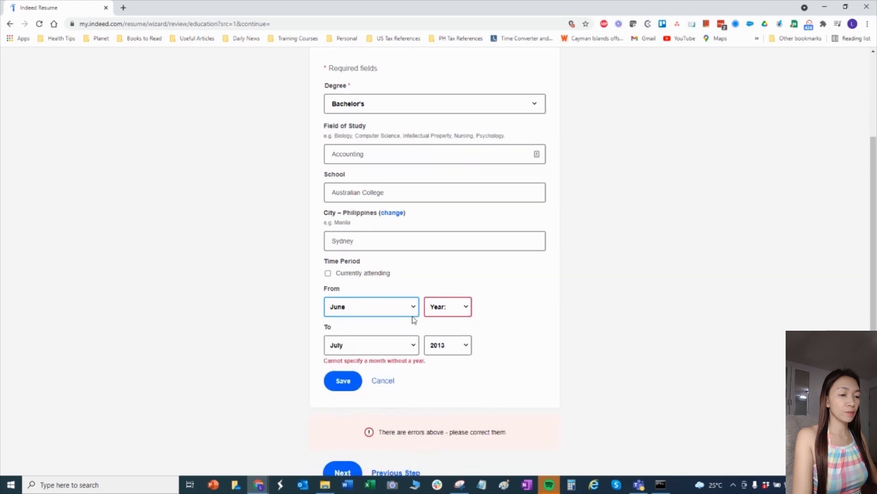
click(470, 275)
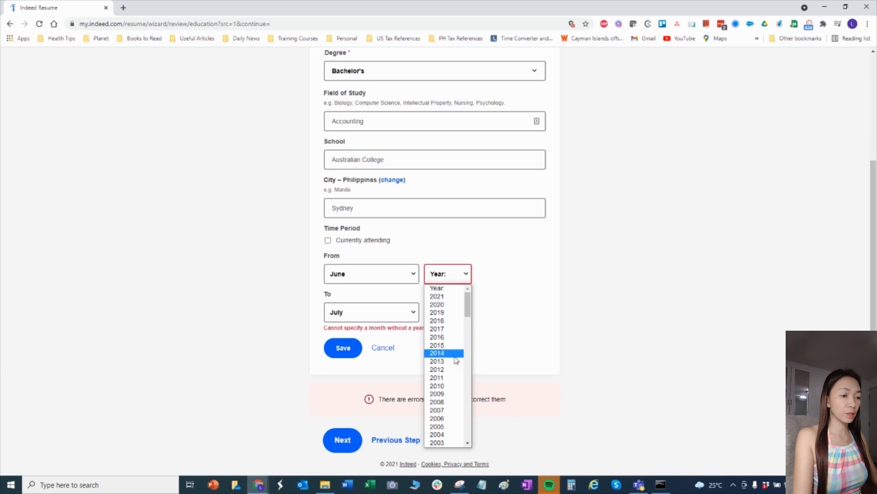
click(445, 322)
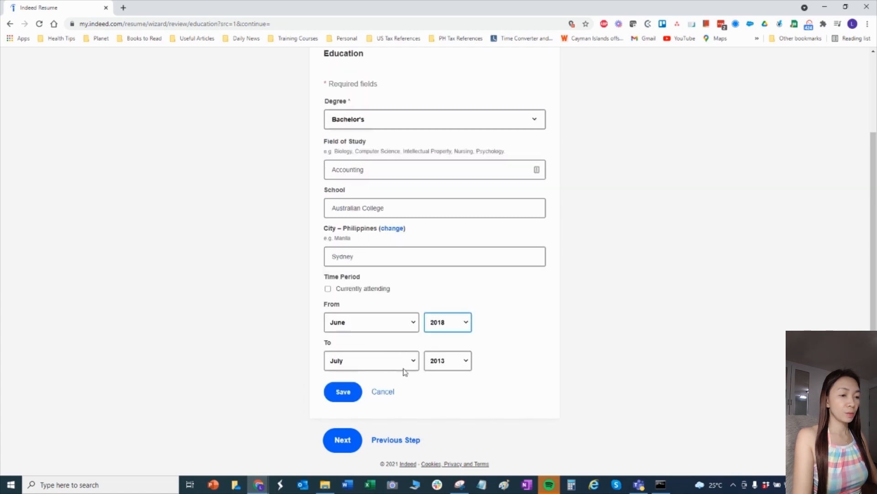
Step: Set the end year of the education entry to 2020 and save the entry
click(468, 363)
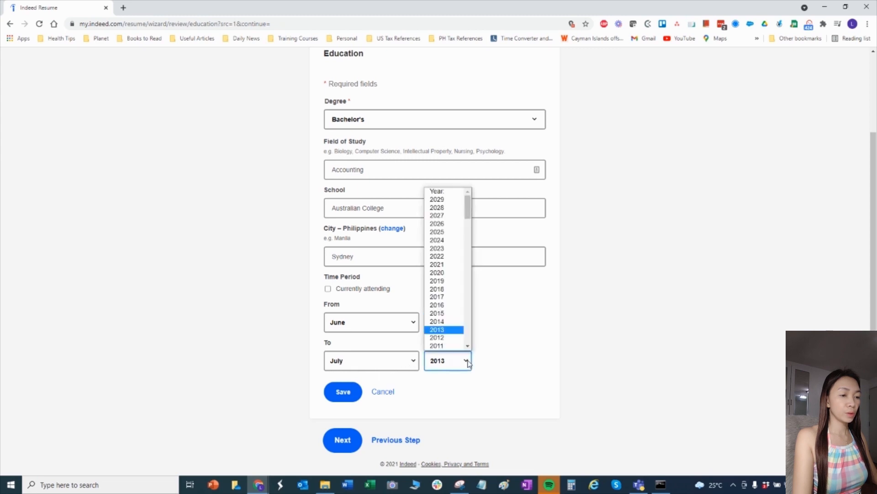
click(438, 273)
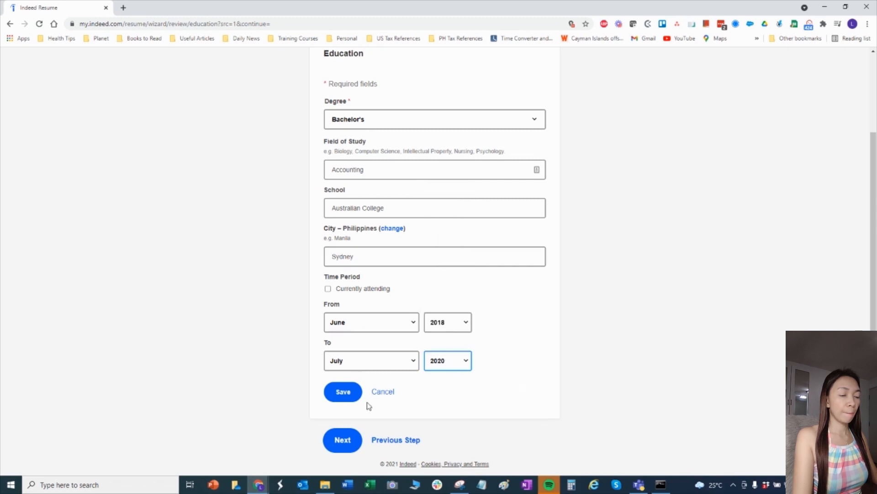
scroll(472, 212, up, 2)
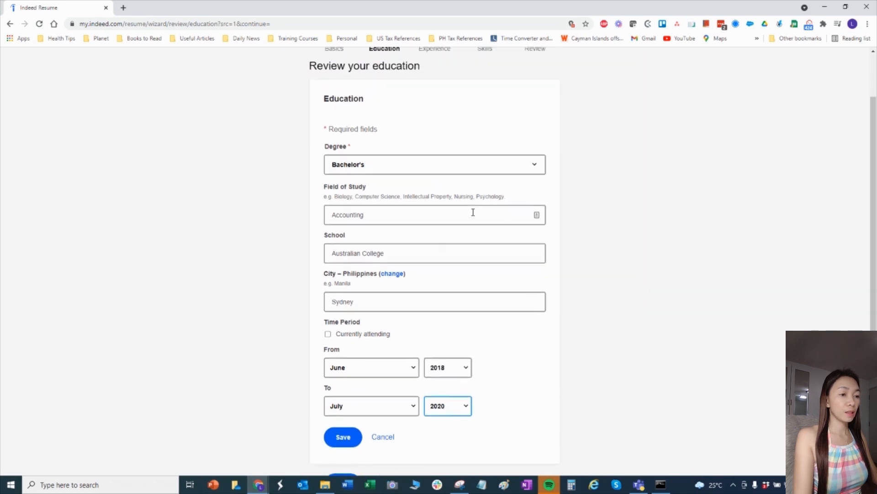
scroll(474, 213, down, 2)
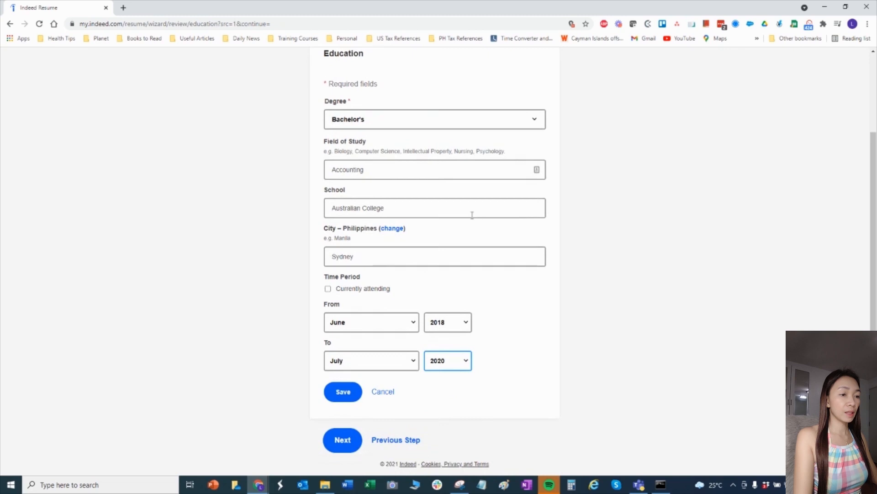
click(341, 393)
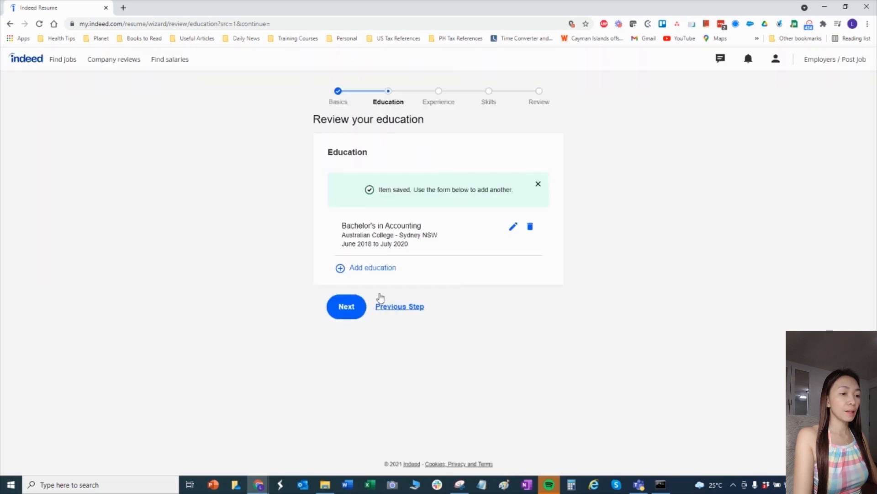
Step: Add another education entry with the degree Bachelor's and the field of study Business Administration Major in Project Management
click(373, 268)
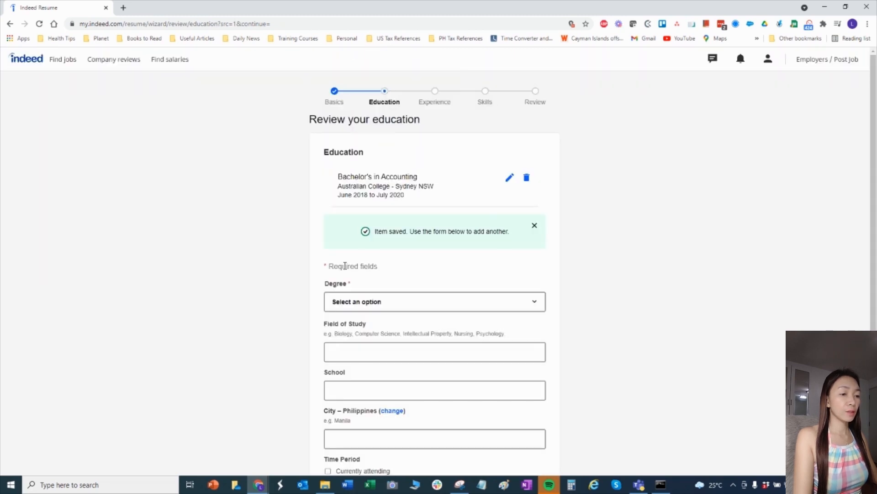
click(396, 304)
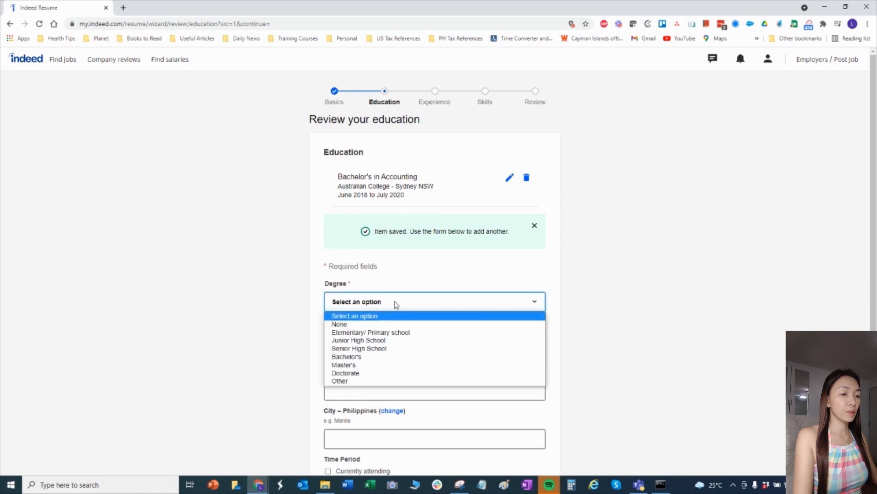
click(352, 355)
click(357, 351)
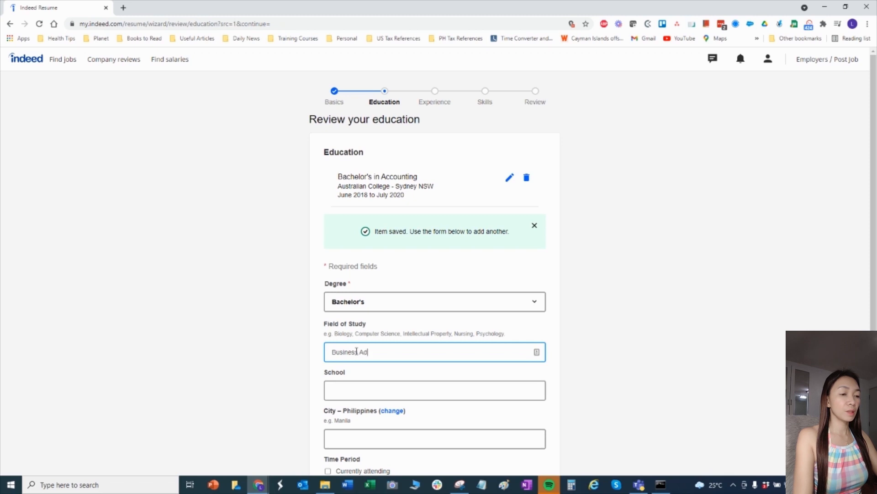
text(Business Administration Mahor in Project)
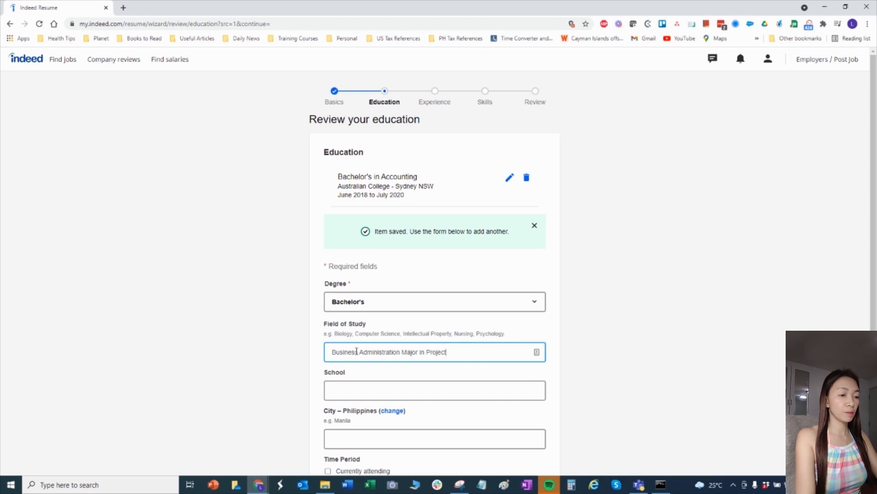
text(ement)
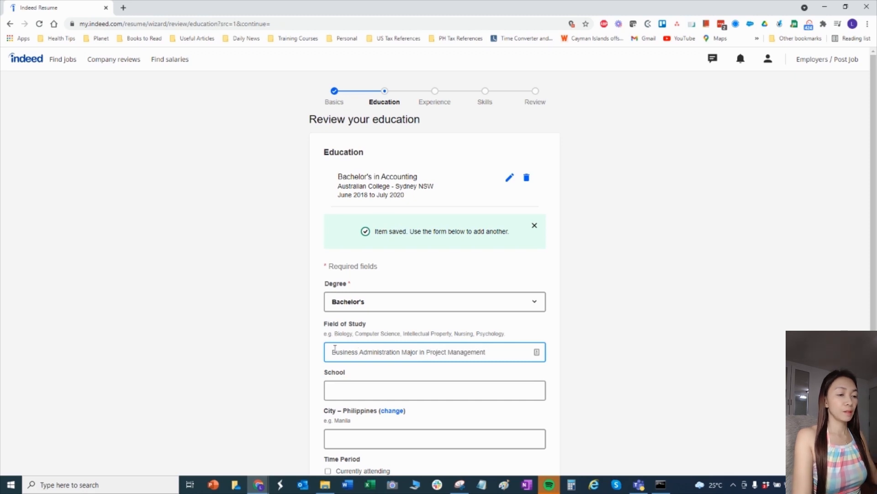
Step: Set the new education entry's school to Mapua Institute and its city to Manila
click(358, 389)
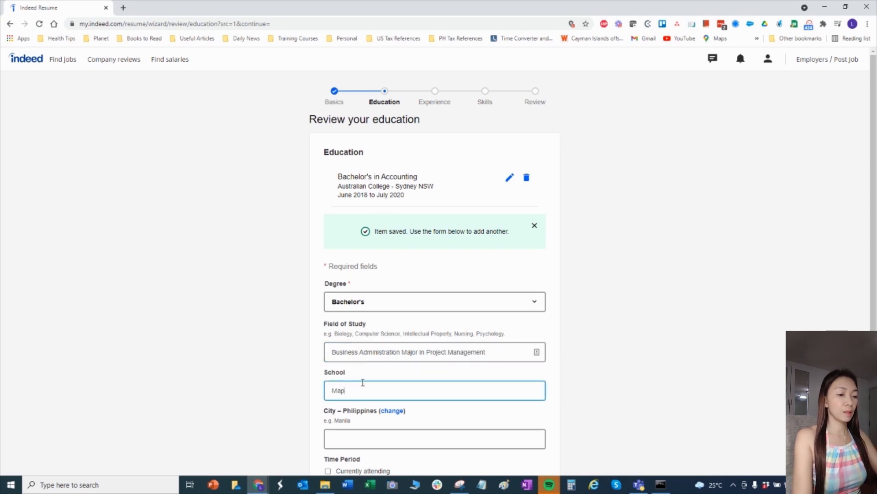
text(Mapua Institute)
scroll(411, 320, down, 4)
click(415, 264)
text(M)
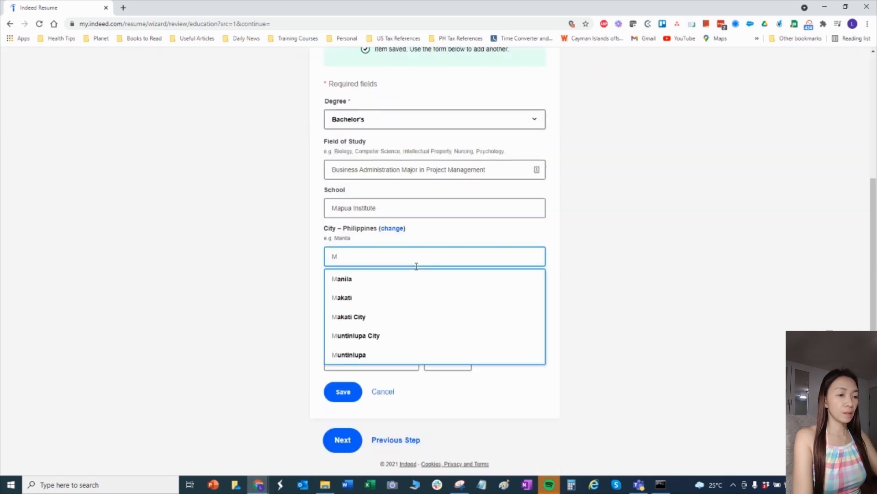
click(361, 279)
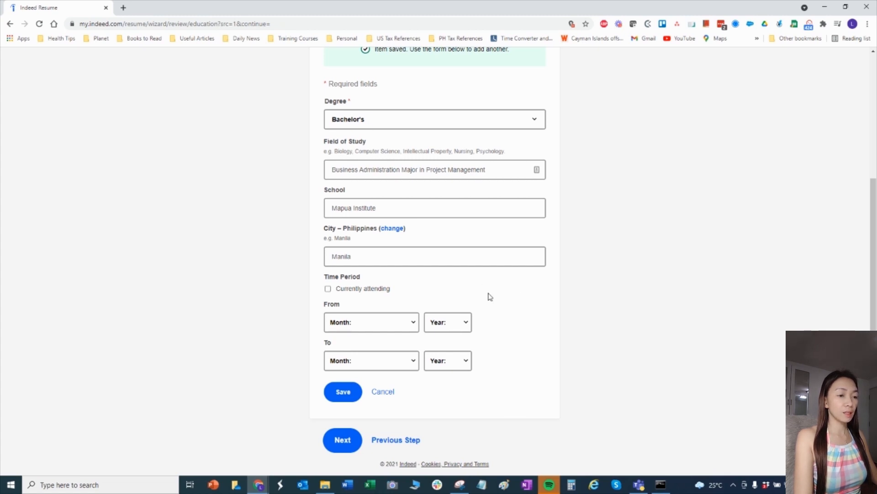
Step: Set the start date of the Mapua Institute entry to June 1999
click(414, 325)
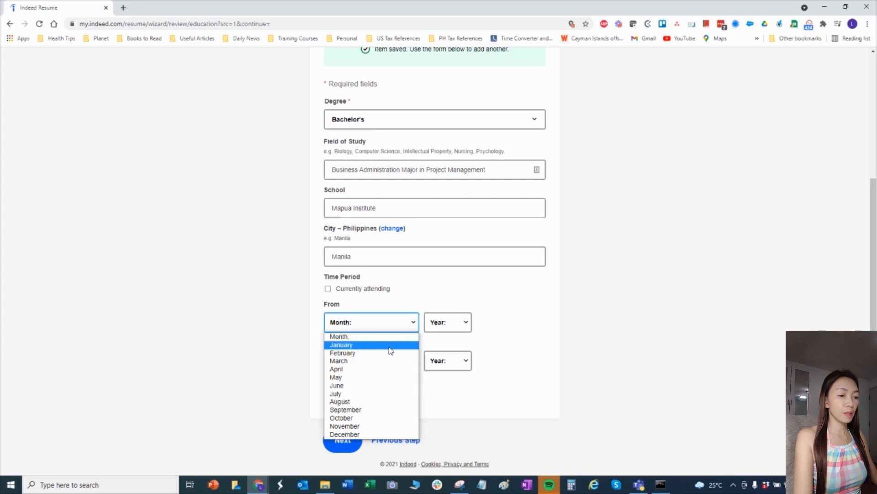
click(379, 385)
scroll(450, 247, down, 10)
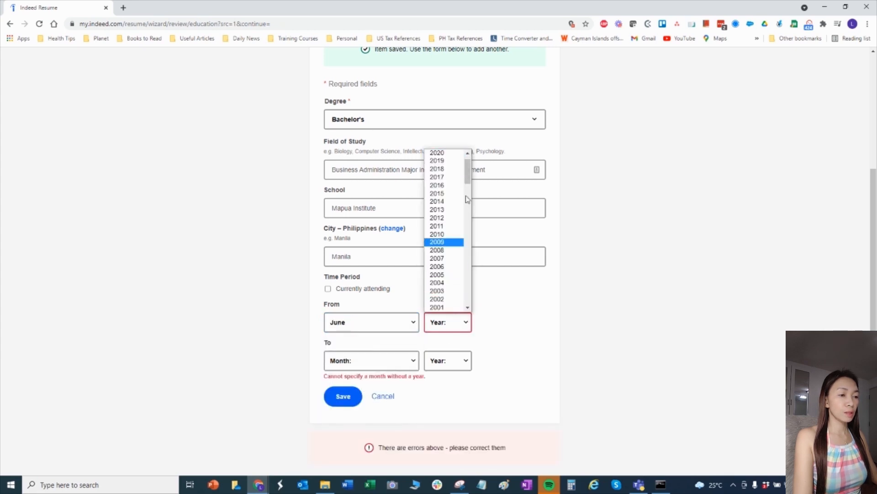
scroll(450, 256, up, 5)
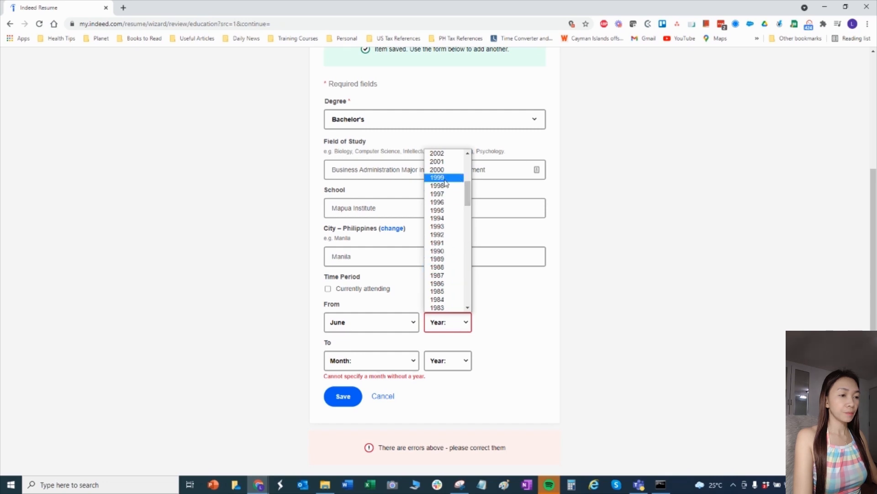
click(450, 178)
Step: Save the Mapua Institute entry with the end date March 2001, and continue to the experience section
click(414, 362)
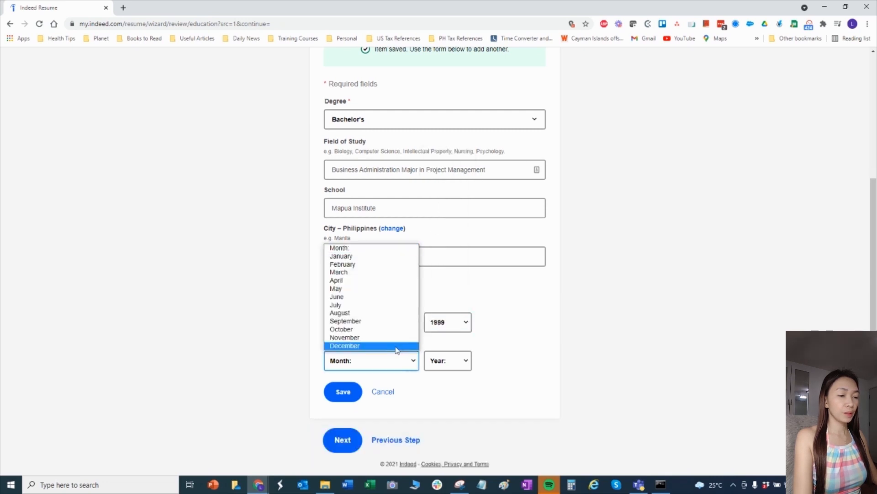
click(344, 273)
click(466, 363)
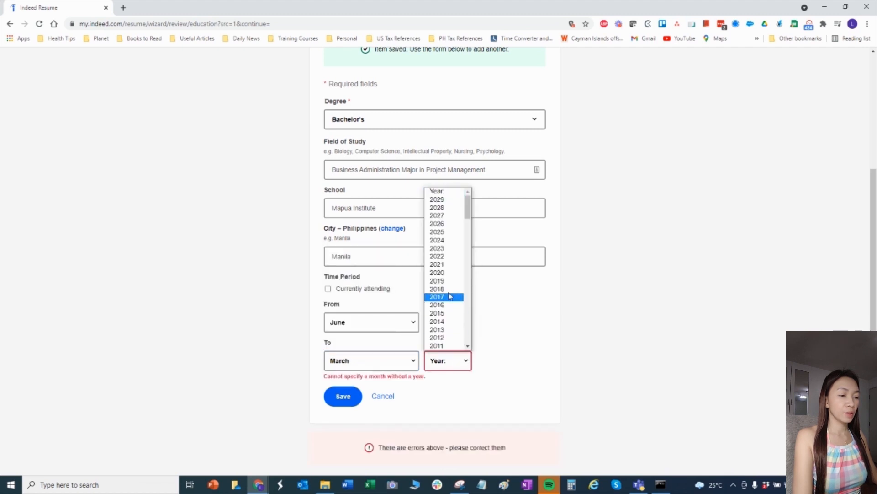
scroll(467, 209, down, 2)
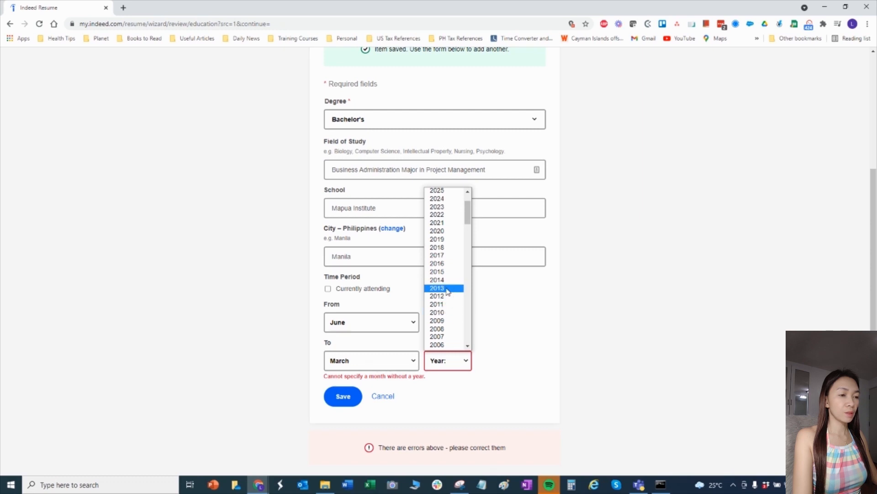
scroll(446, 327, down, 3)
click(446, 328)
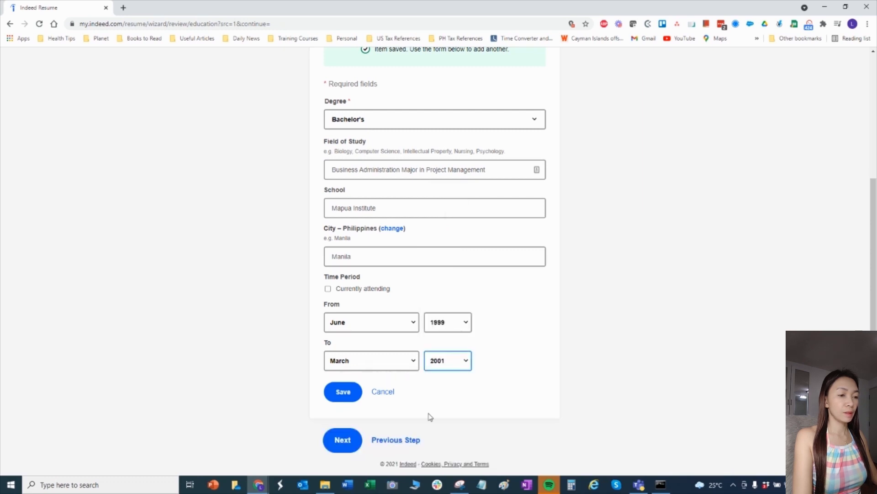
click(343, 392)
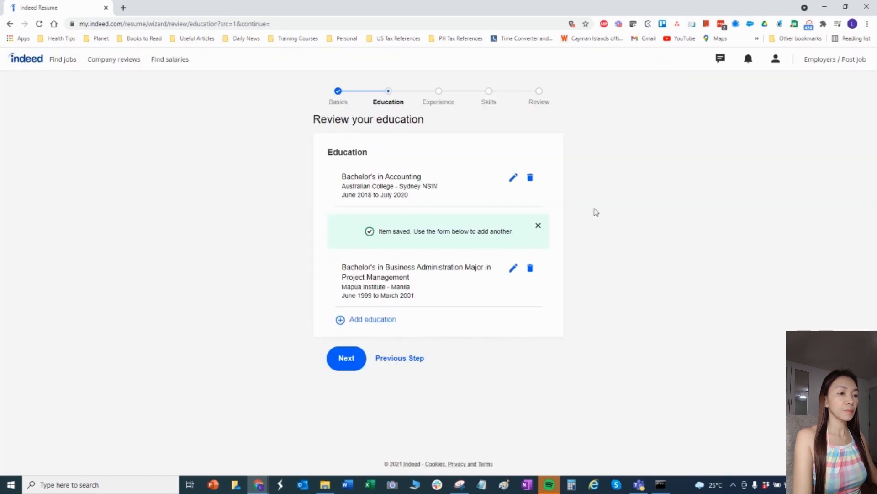
click(346, 358)
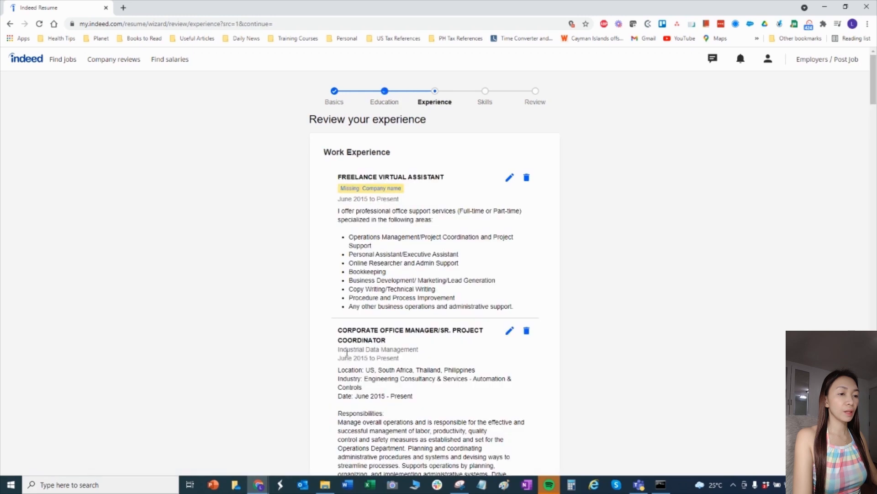
Step: Review the imported work experience entries for Freelance Virtual Assistant and Corporate Office Manager/Sr. Project Coordinator, checking for missing details and description text
scroll(421, 203, down, 4)
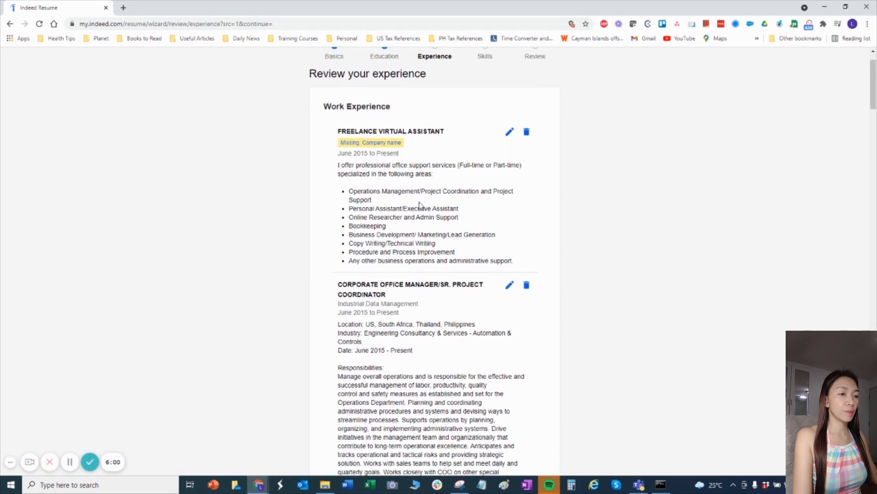
scroll(421, 207, up, 4)
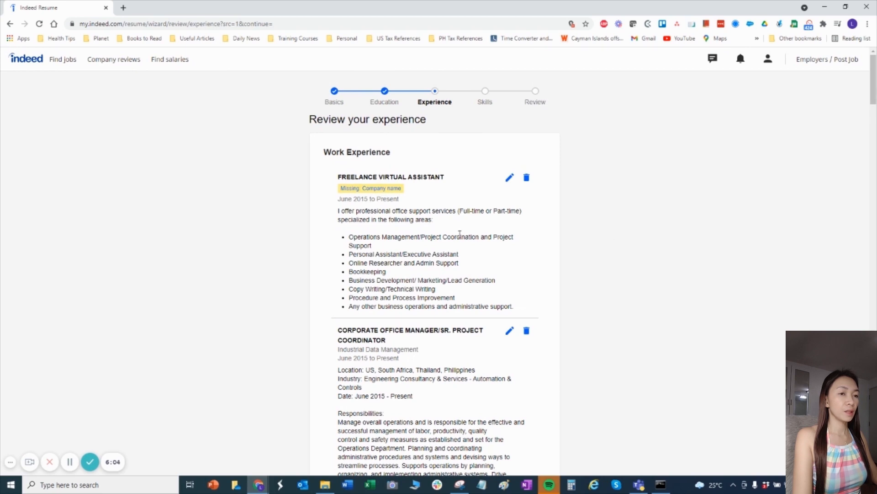
scroll(457, 235, down, 2)
scroll(452, 234, up, 2)
scroll(450, 233, up, 1)
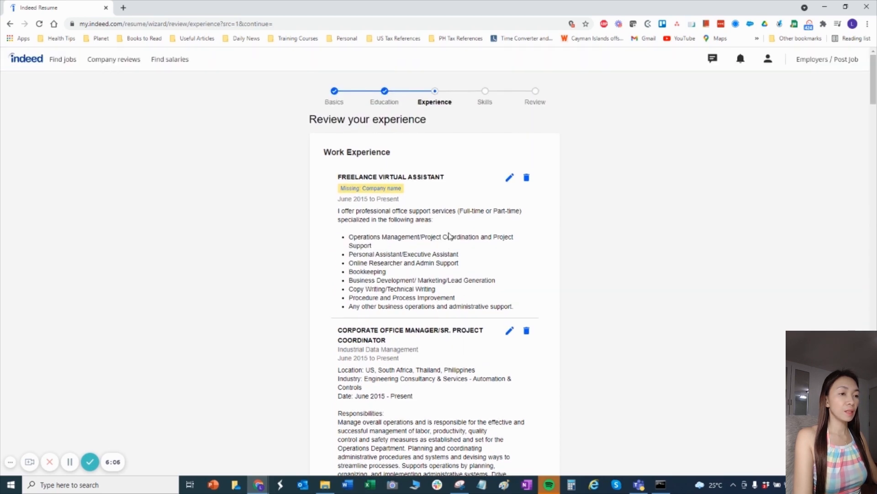
scroll(450, 222, down, 2)
scroll(451, 221, up, 2)
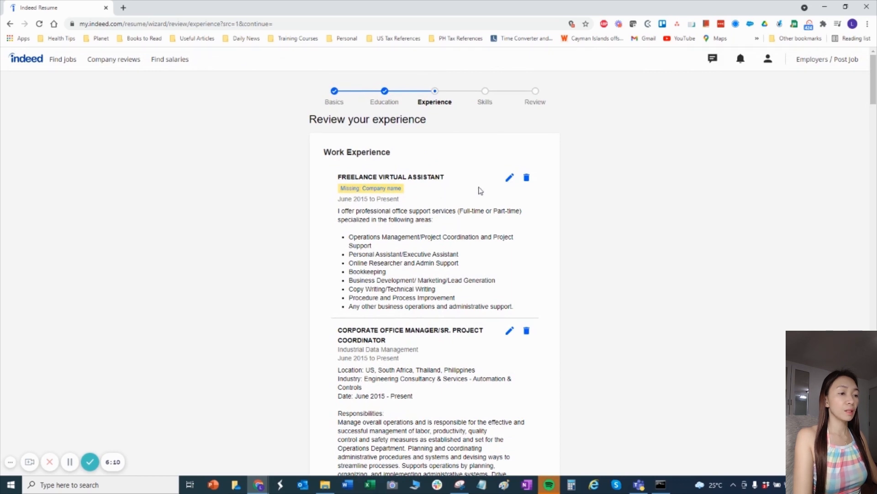
scroll(389, 219, down, 1)
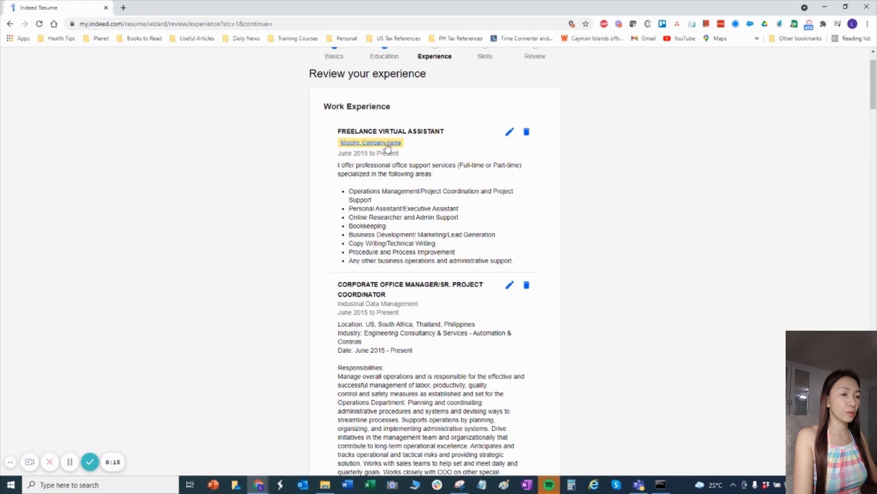
scroll(449, 162, down, 1)
scroll(449, 163, down, 3)
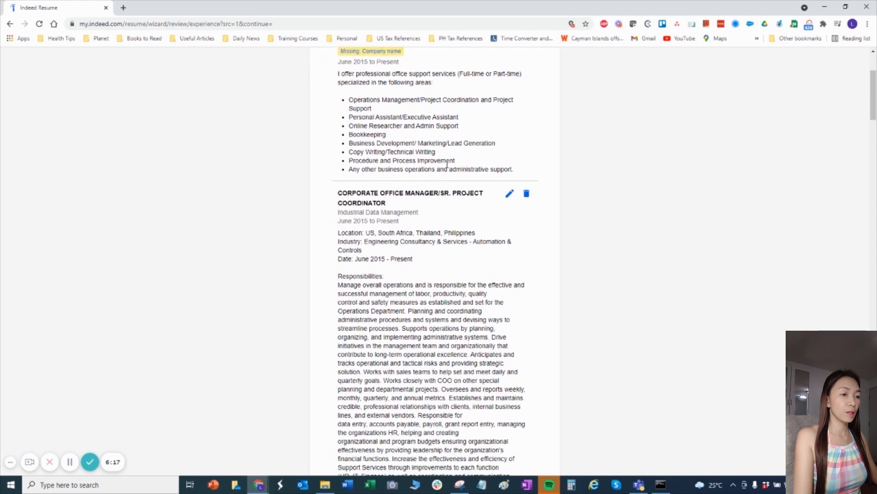
scroll(441, 188, down, 5)
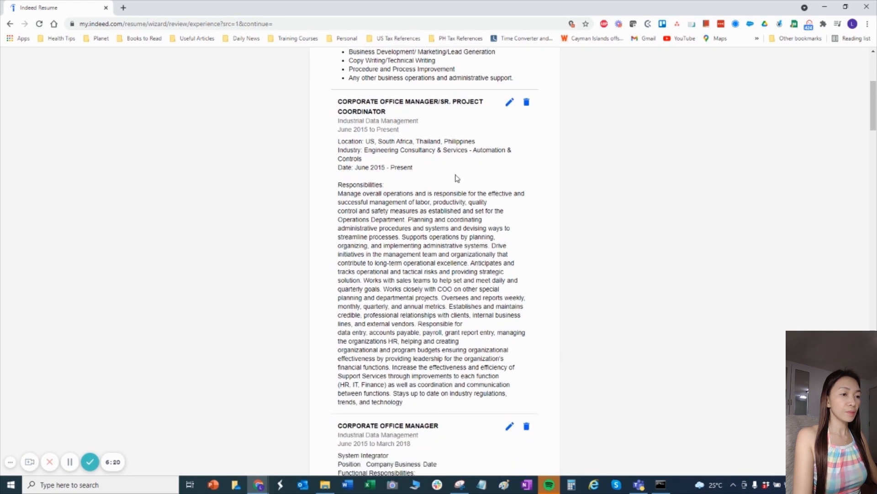
scroll(452, 201, up, 3)
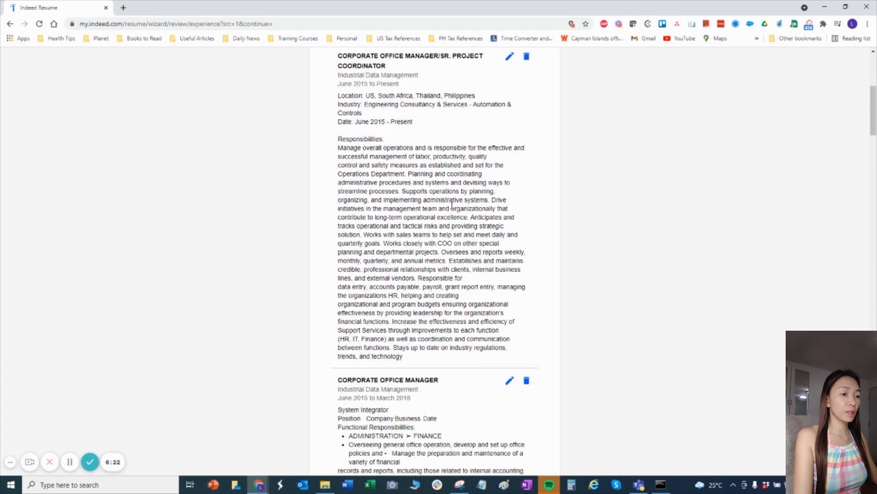
scroll(485, 137, up, 2)
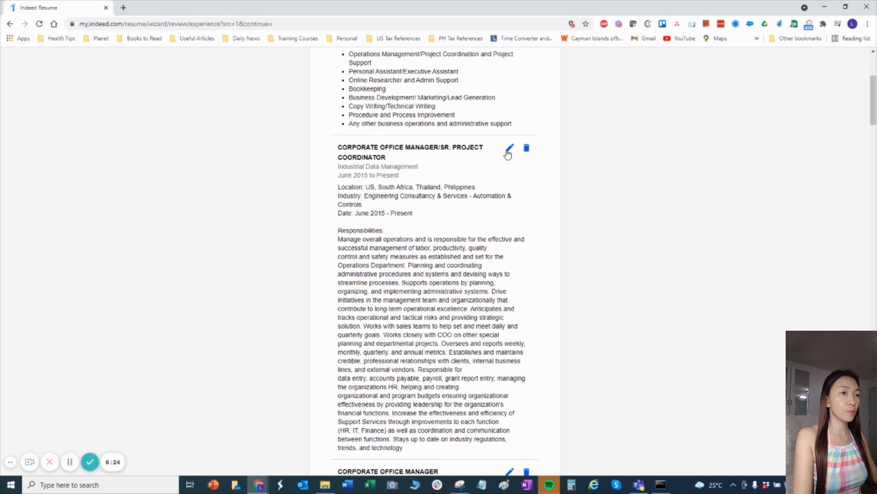
Step: Rewrite the responsibilities of the Corporate Office Manager/Sr. Project Coordinator entry as a paragraph on maintaining office services, and save the entry
click(509, 149)
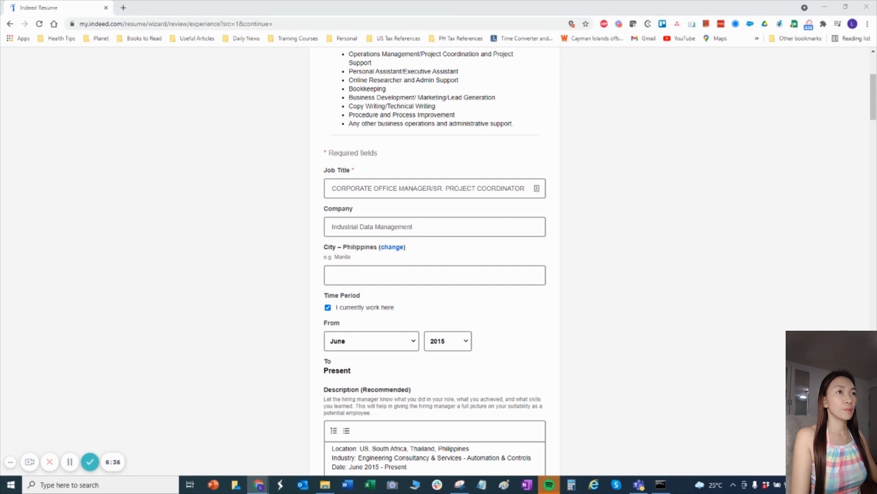
scroll(386, 336, down, 3)
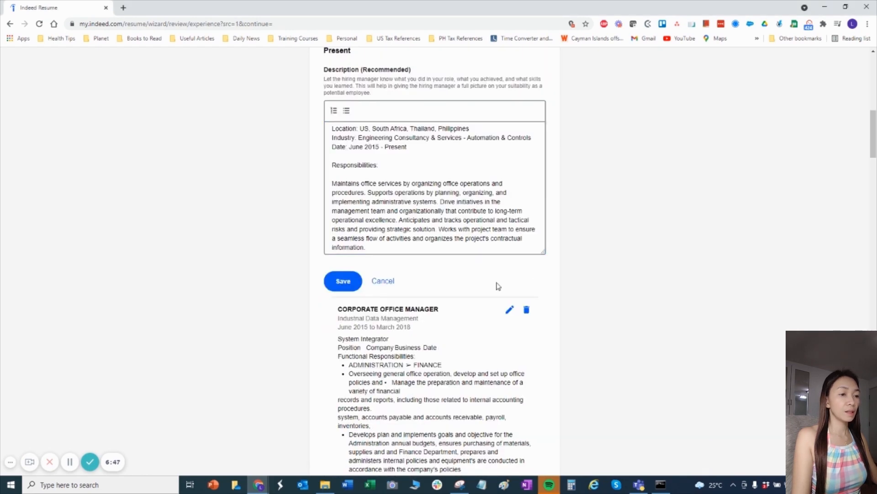
click(345, 282)
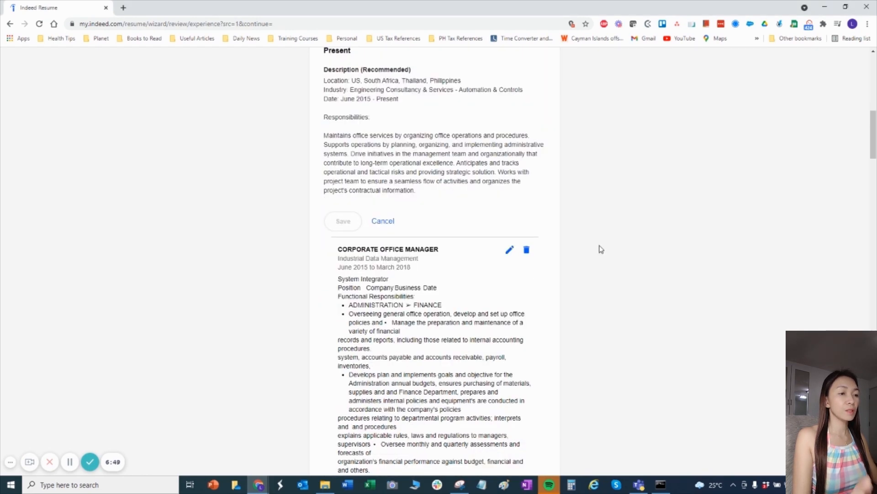
Step: Edit the Corporate Office Manager entry, replacing the listed functional responsibilities with the shorter text ending in organizing the project's contractual information
scroll(599, 248, down, 2)
scroll(599, 248, down, 2)
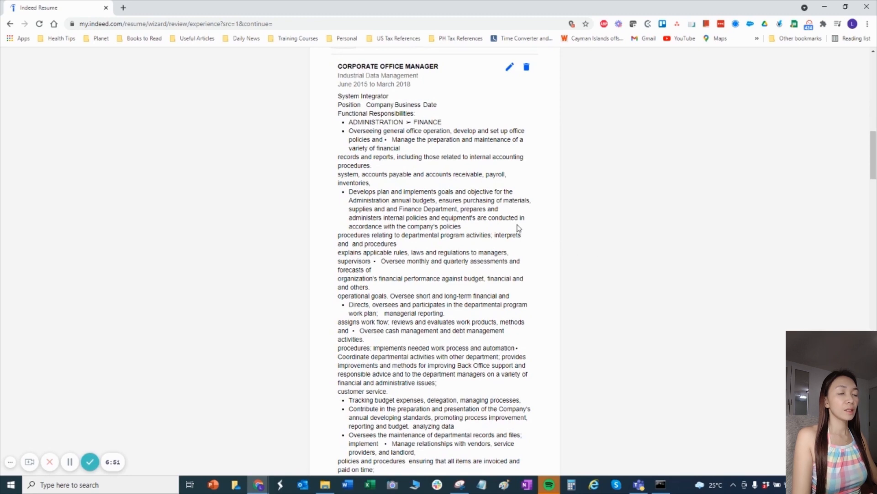
scroll(515, 229, down, 3)
scroll(515, 226, up, 3)
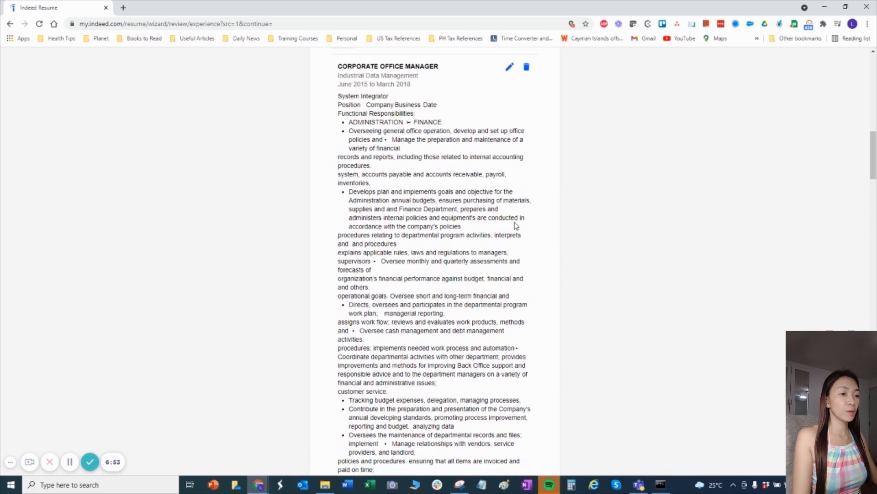
click(509, 69)
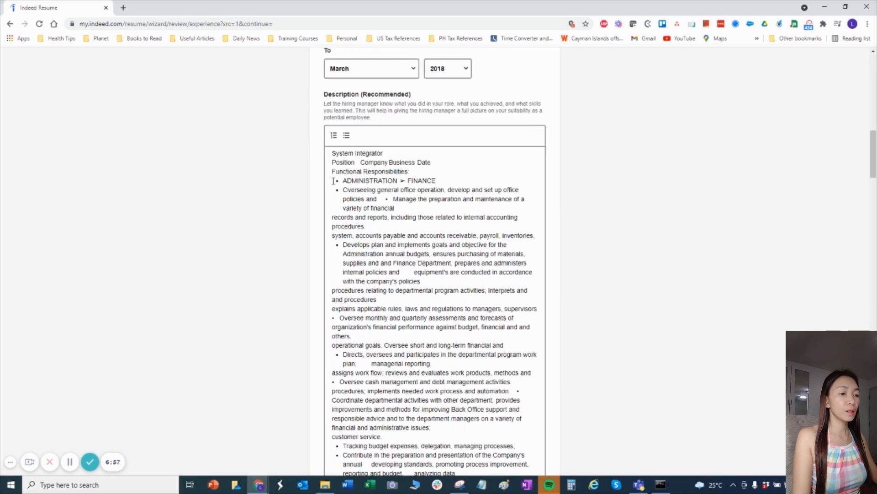
drag(334, 181, 498, 440)
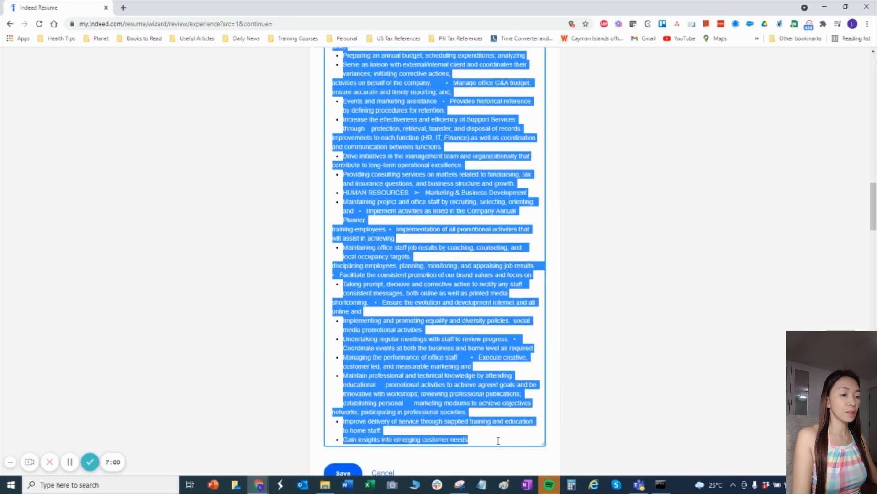
key(Delete)
Step: Edit the Project Assistant entry for KAEFER Integrated Services and delete the responsibilities text from its description
scroll(376, 282, down, 5)
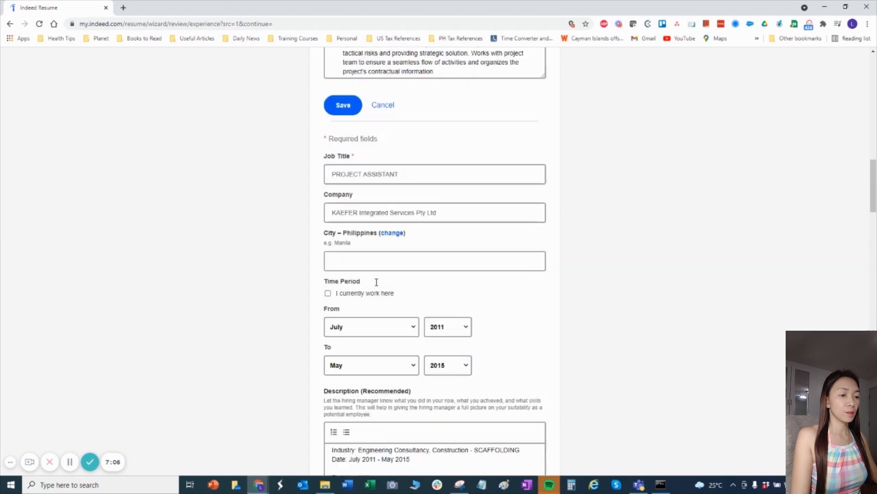
drag(331, 325, 535, 436)
key(Delete)
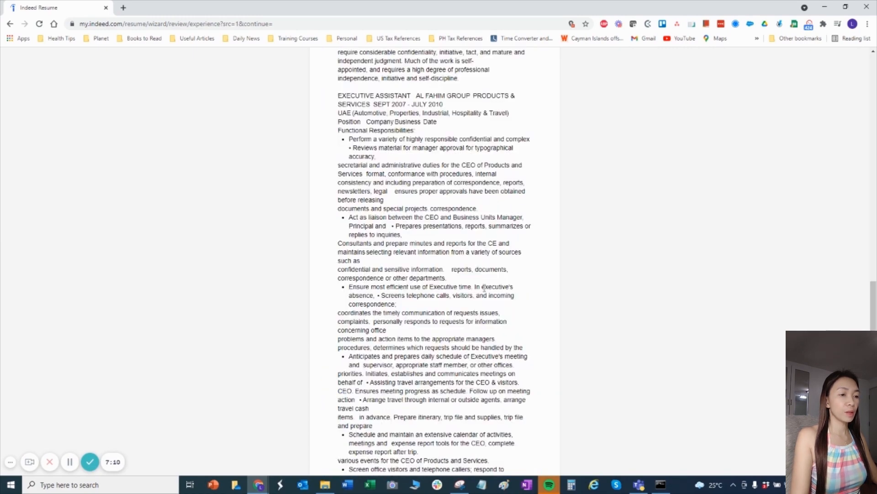
Step: Edit the Executive Assistant entry for AL FAHIM GROUP, replacing its responsibilities with the paragraph about maintaining office services
scroll(484, 288, down, 6)
scroll(503, 311, up, 15)
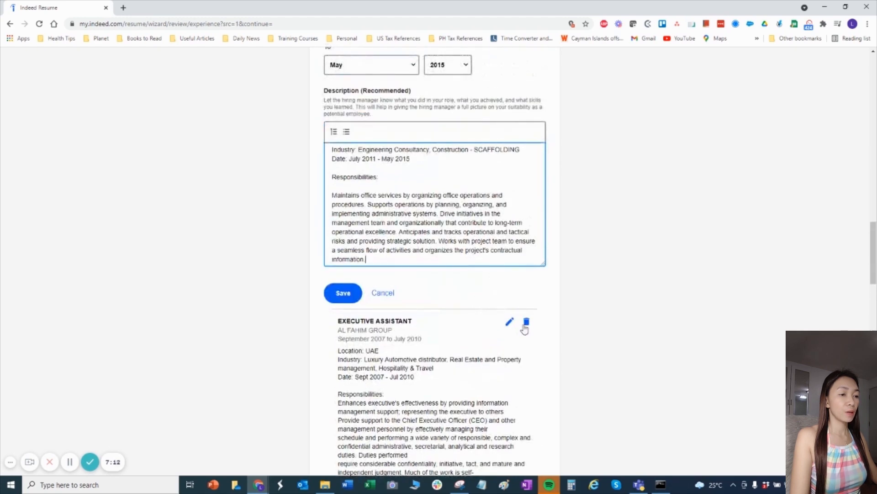
click(510, 322)
scroll(441, 331, down, 5)
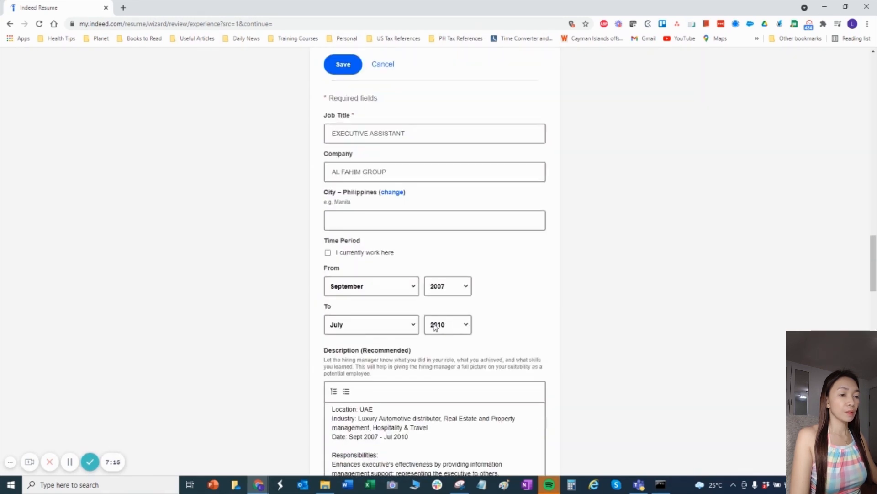
scroll(435, 326, down, 3)
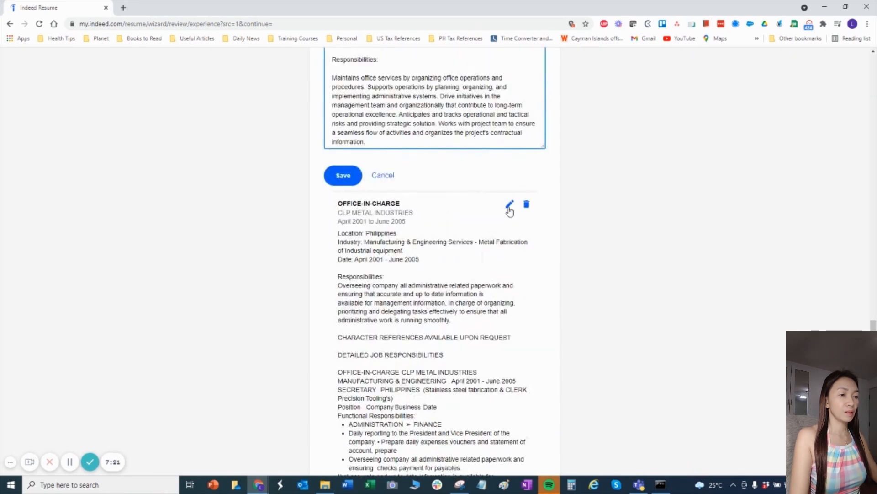
Step: Edit the Office-In-Charge entry for CLP METAL INDUSTRIES, replacing the text under Responsibilities with the paragraph about maintaining office services
click(509, 210)
scroll(438, 210, down, 8)
drag(333, 210, 558, 485)
key(ctrl+v)
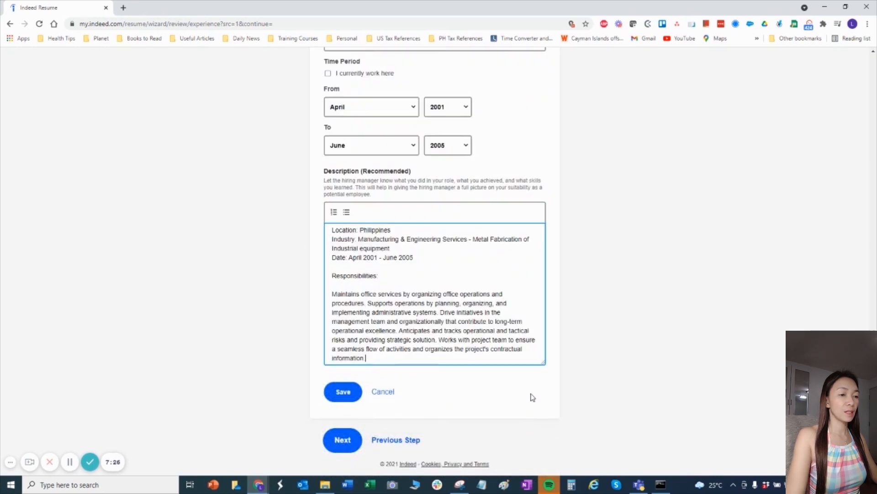
Step: Save the edited Office-In-Charge, Executive Assistant and Project Assistant work experience entries
scroll(596, 281, up, 14)
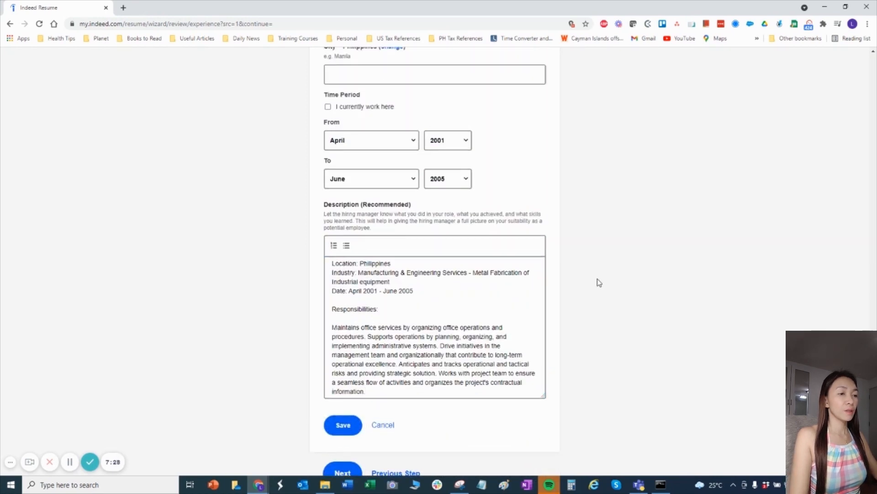
scroll(602, 304, down, 15)
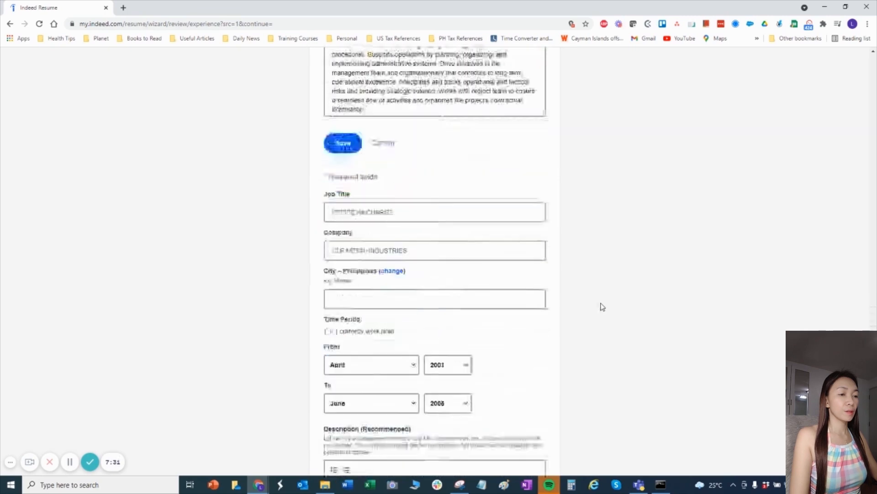
scroll(414, 190, up, 4)
scroll(416, 210, down, 5)
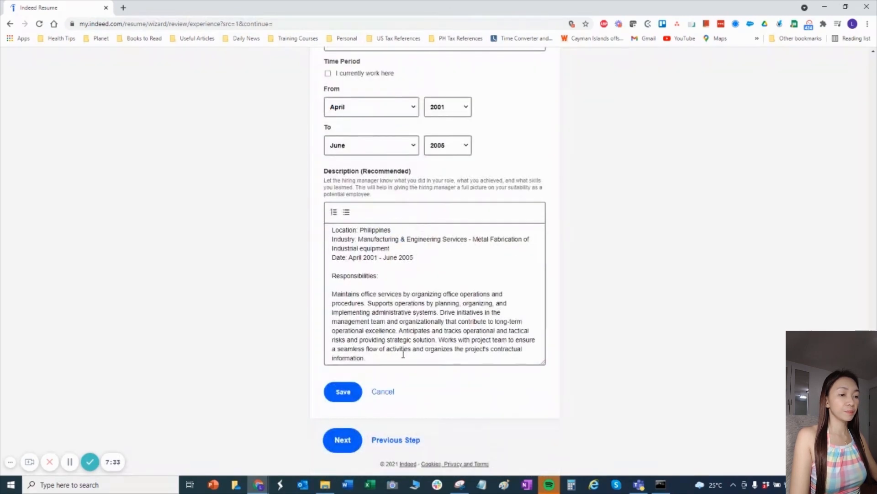
click(343, 393)
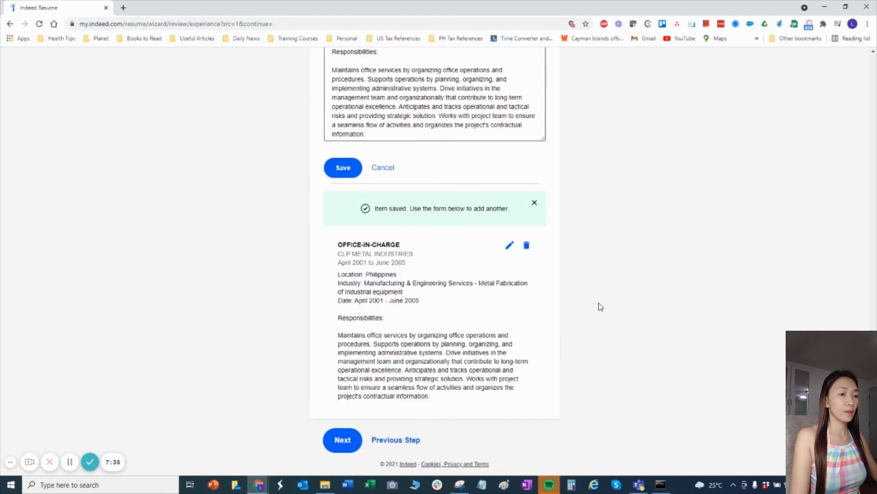
click(342, 170)
click(350, 126)
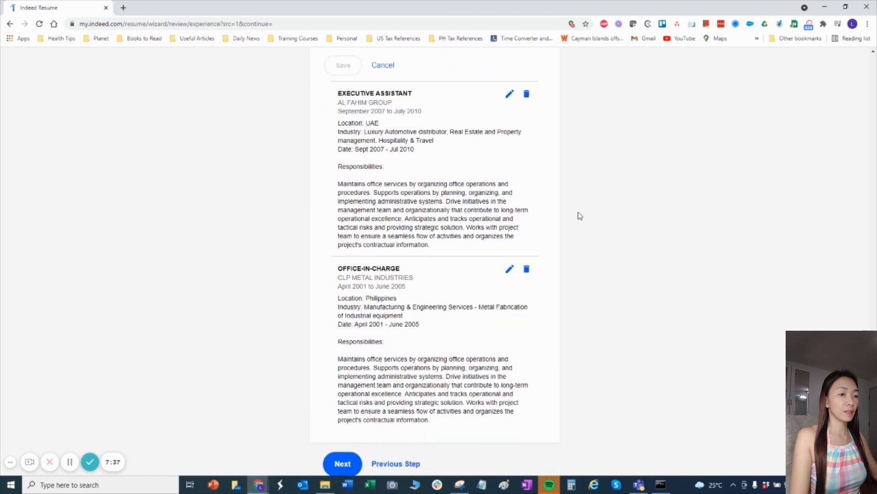
Step: Review the full list of work experience entries and continue to the Skills stage of the resume
scroll(580, 249, up, 10)
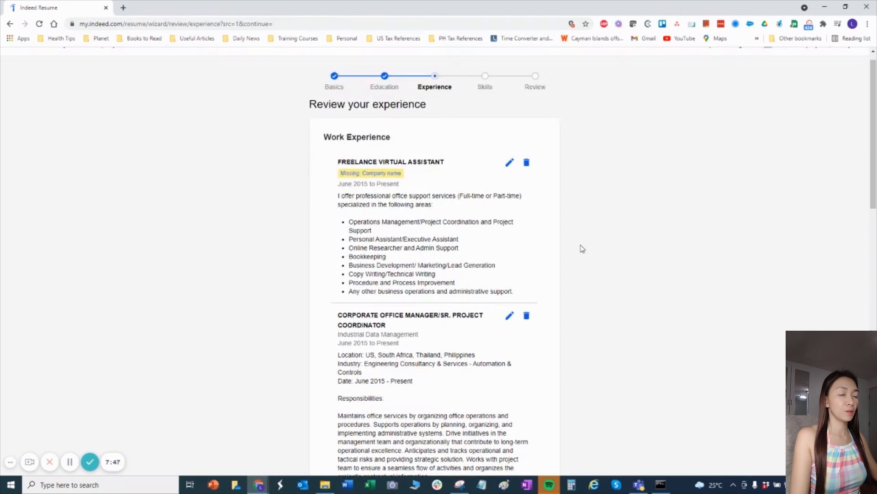
scroll(420, 181, down, 5)
scroll(421, 185, down, 13)
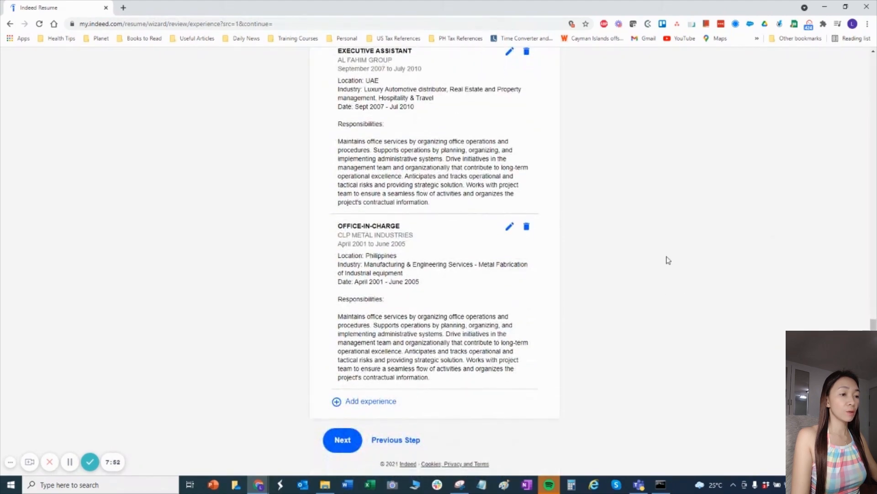
click(341, 449)
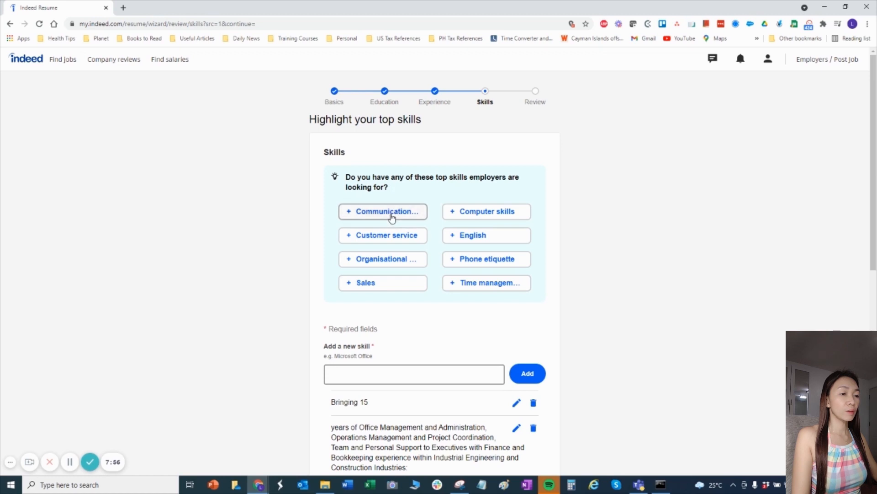
Step: Add the suggested skills Customer service, Computer skills and English to the resume
click(404, 238)
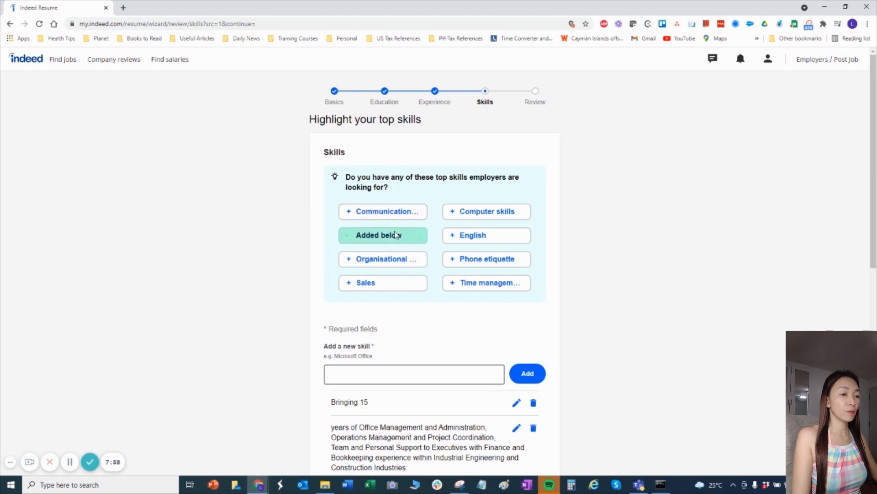
click(482, 218)
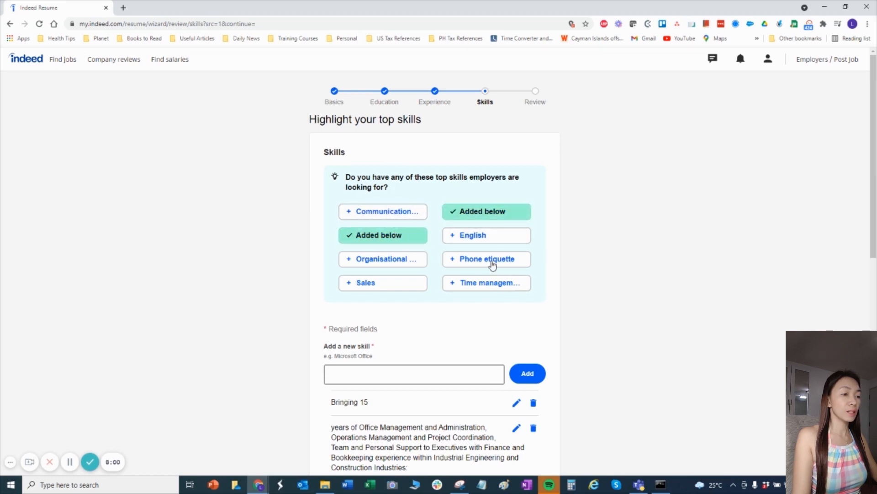
click(488, 238)
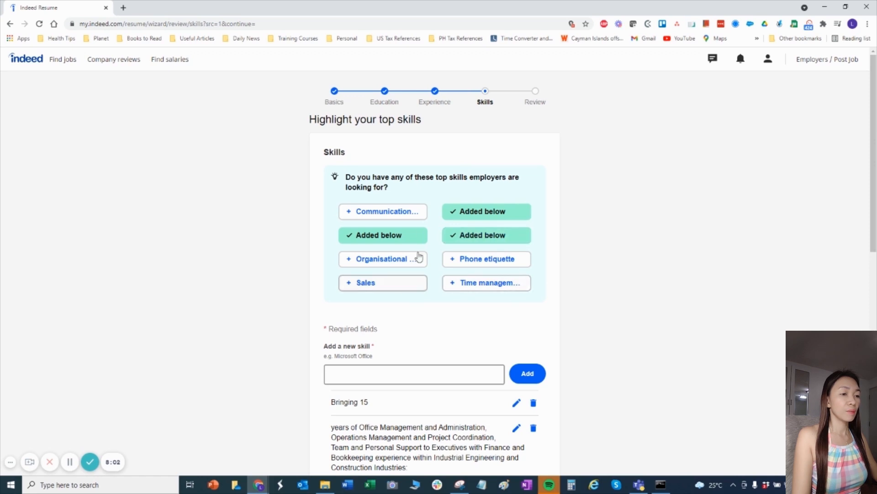
Step: Add Marketing as a new skill, choosing it from the suggestions
scroll(394, 302, down, 1)
click(394, 328)
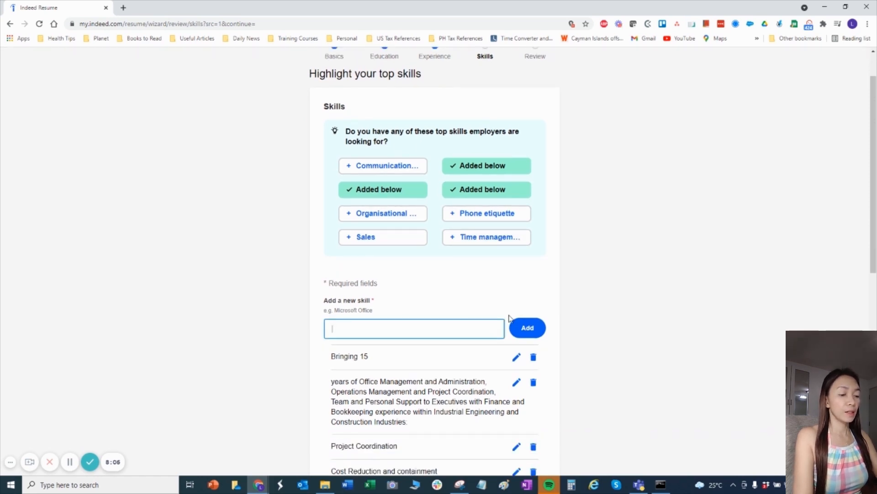
text(market)
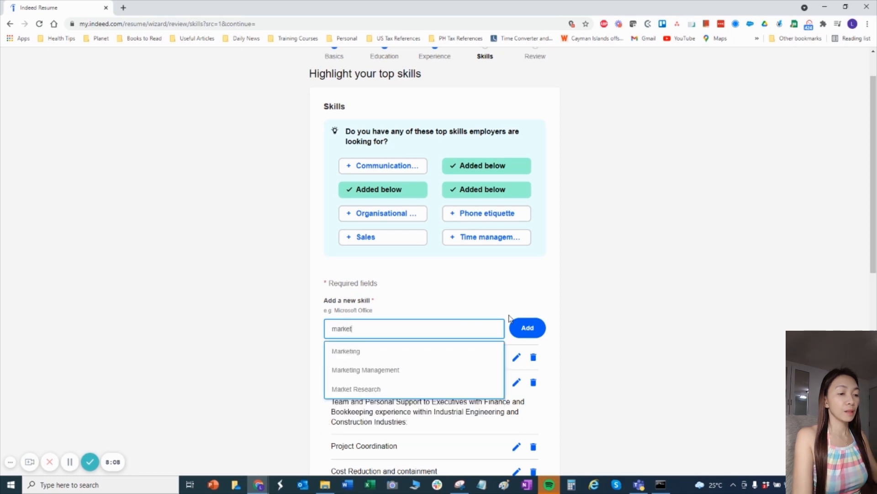
click(373, 358)
click(525, 334)
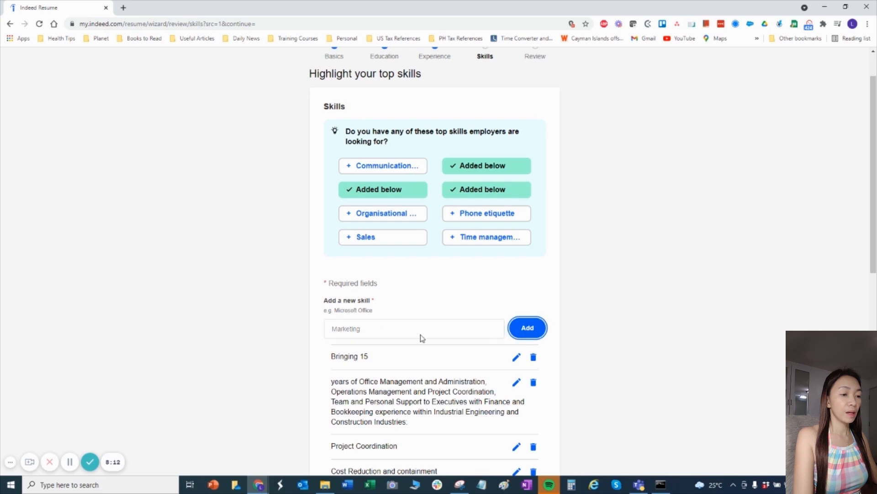
Step: Add Project Management as a new skill, choosing it from the suggestions
click(400, 322)
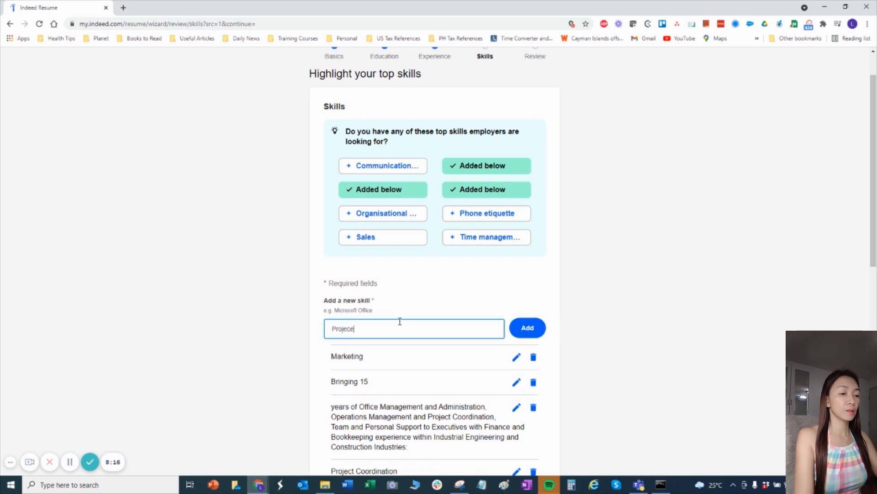
text(Projece)
key(BackSpace)
key(BackSpace)
text(t)
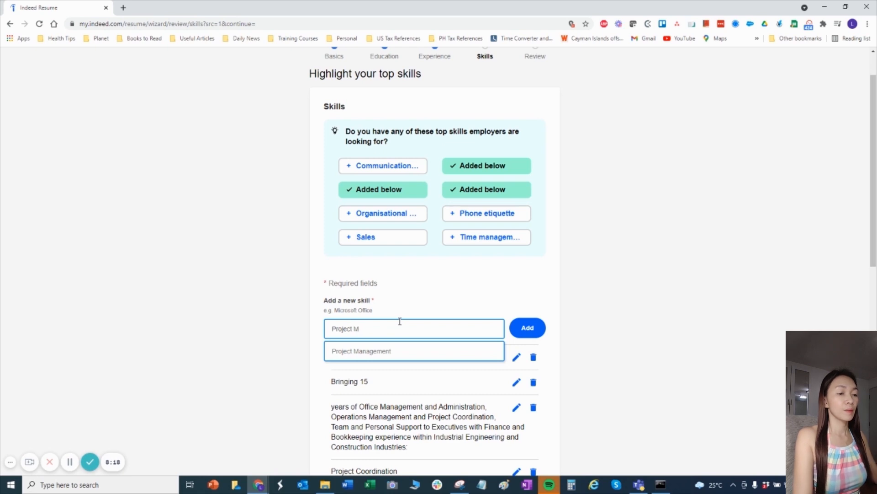
text( M)
click(374, 356)
click(530, 330)
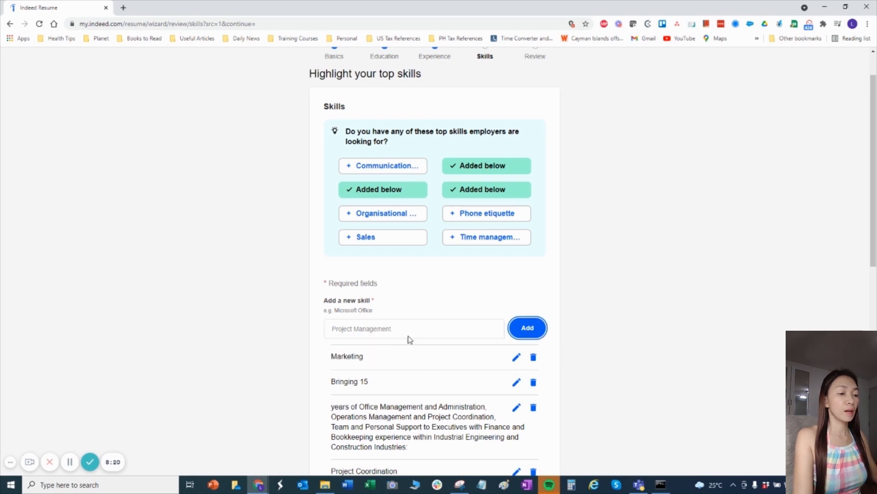
Step: Add Lead Generation and Bookkeeping as new skills
click(393, 327)
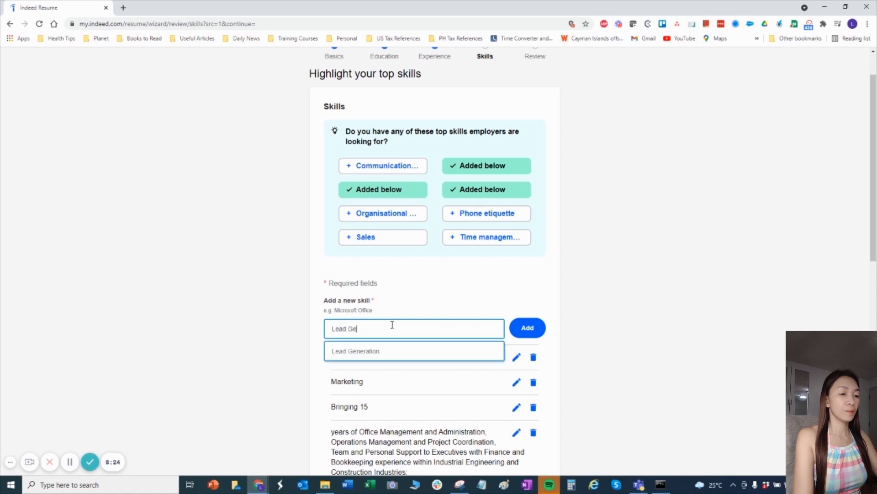
text(Lead Ge)
click(371, 351)
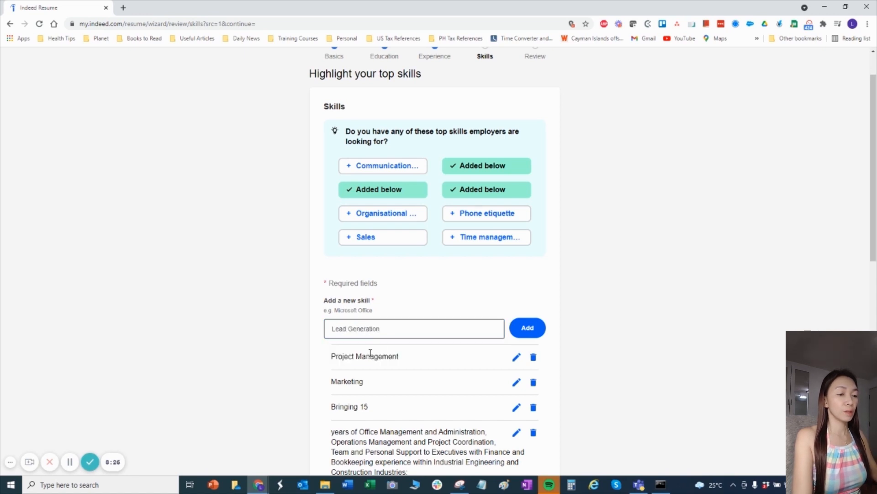
click(534, 331)
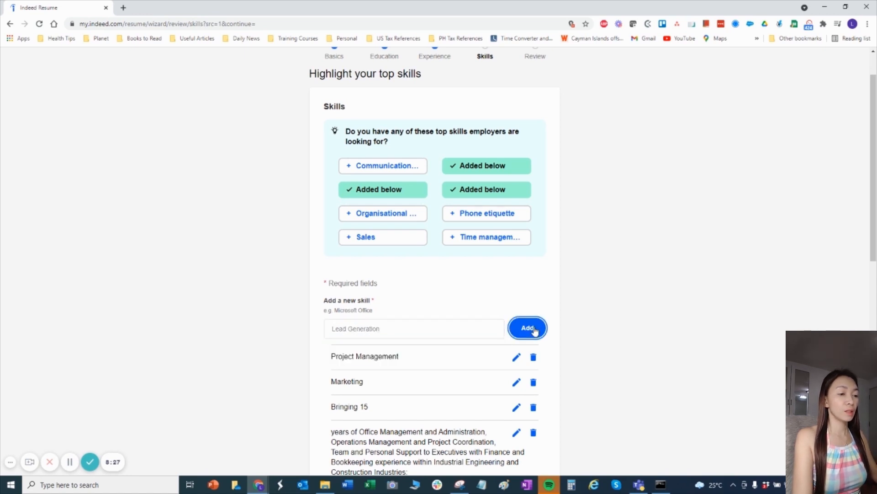
click(421, 323)
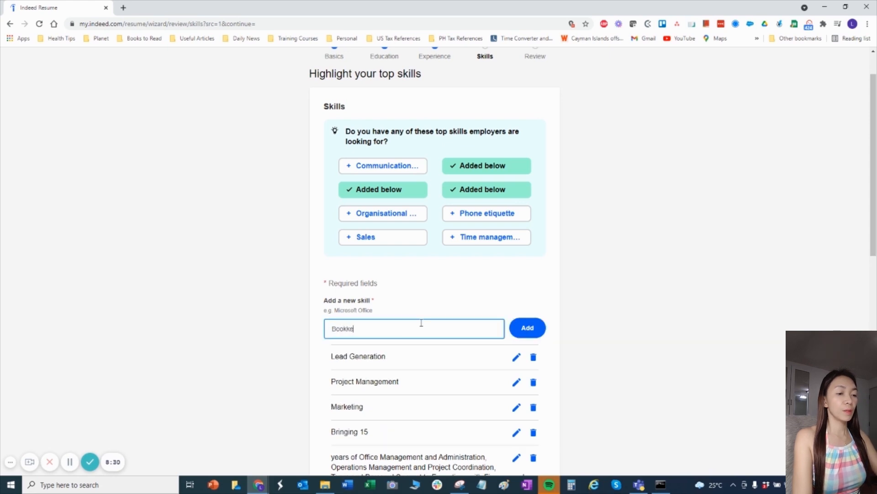
click(530, 332)
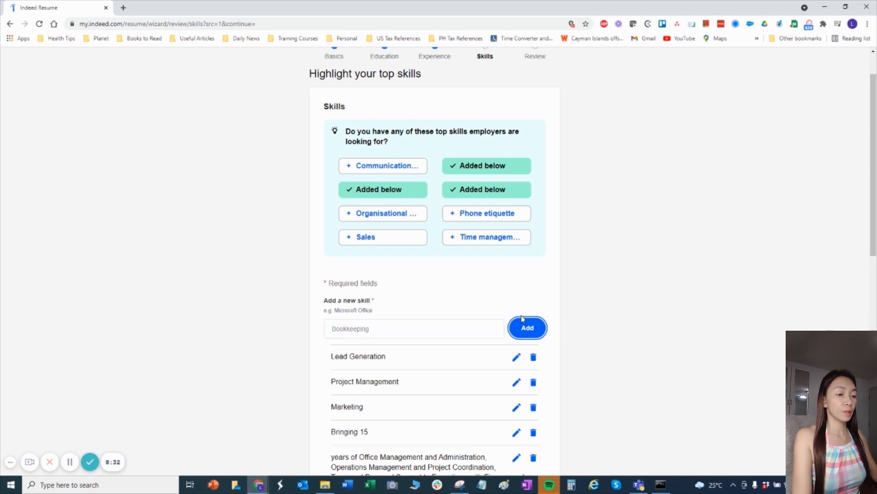
scroll(394, 299, down, 1)
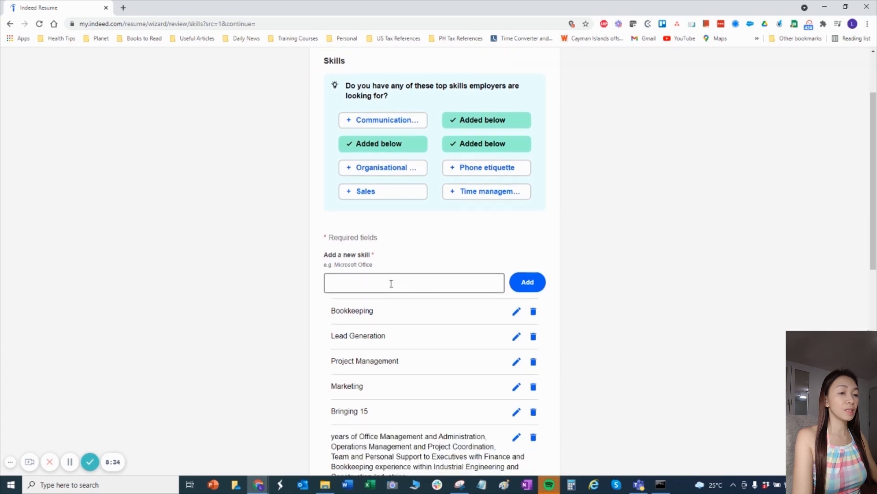
Step: Add Office Management as a new skill
click(390, 285)
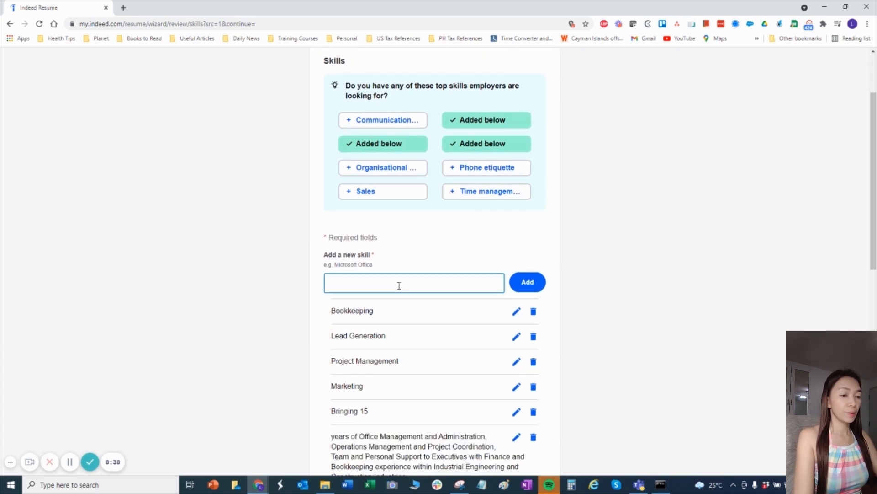
text(A)
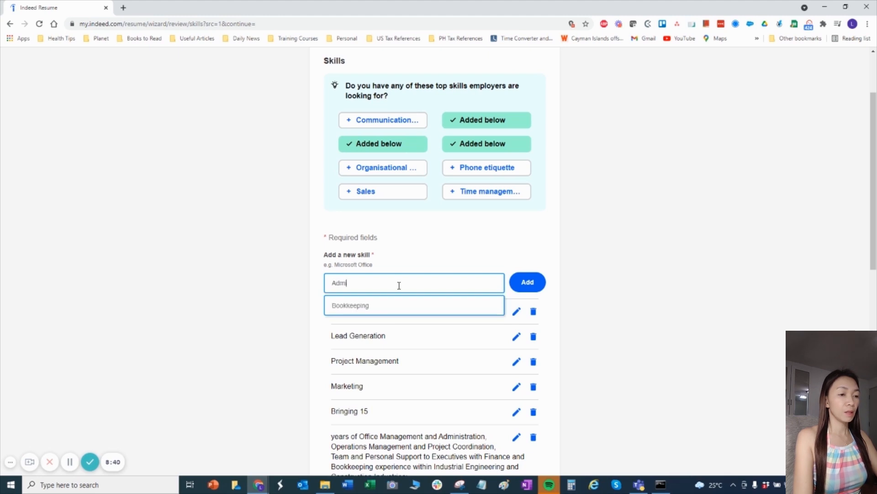
text(dm)
key(BackSpace)
key(BackSpace)
key(BackSpace)
text(Of)
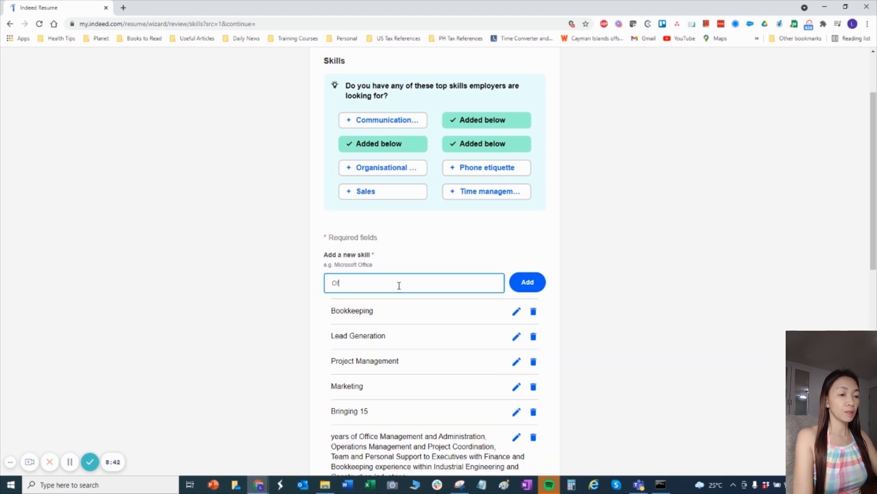
text(fice Management)
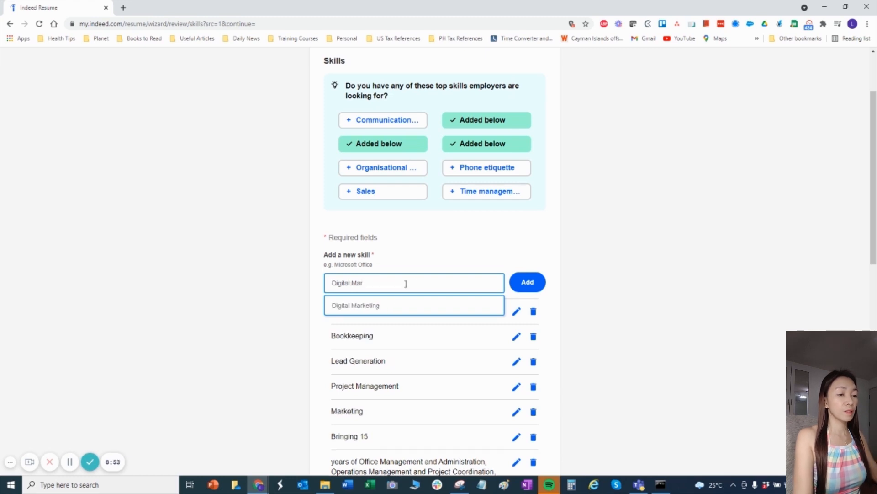
Step: Add Digital Marketing and Content Writing as new skills, and look over the full skills list
click(364, 306)
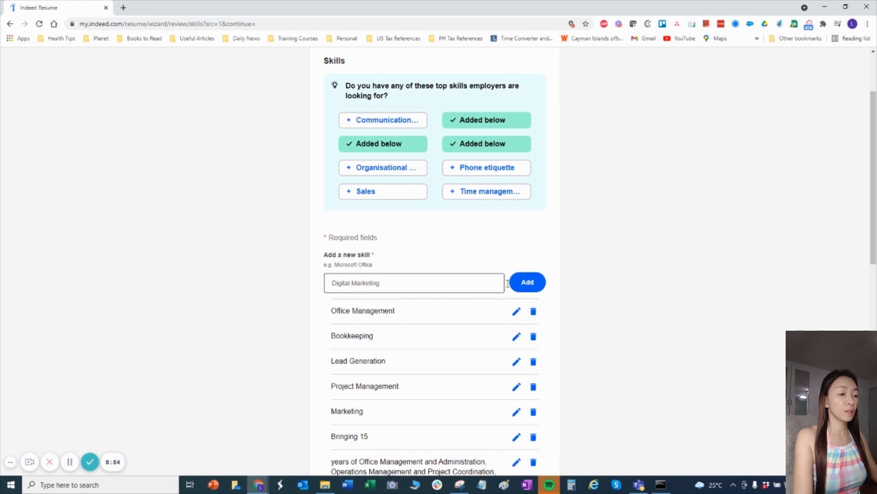
click(525, 281)
click(414, 284)
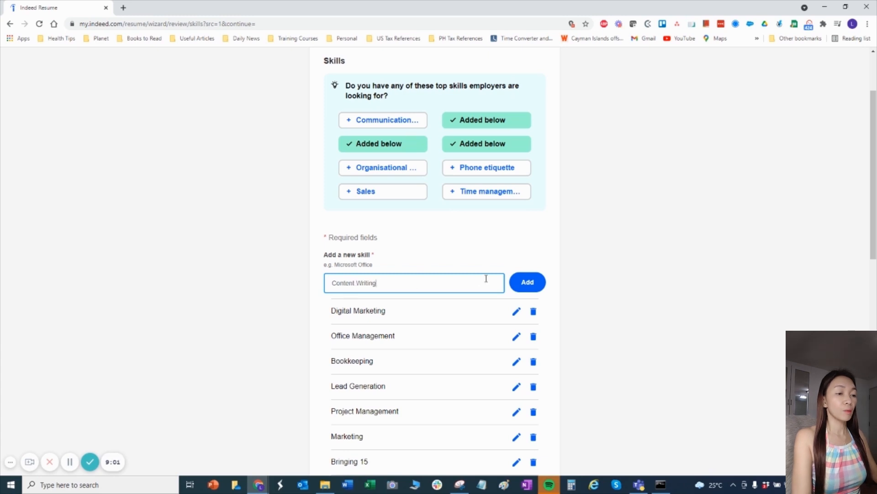
click(527, 282)
scroll(466, 288, down, 3)
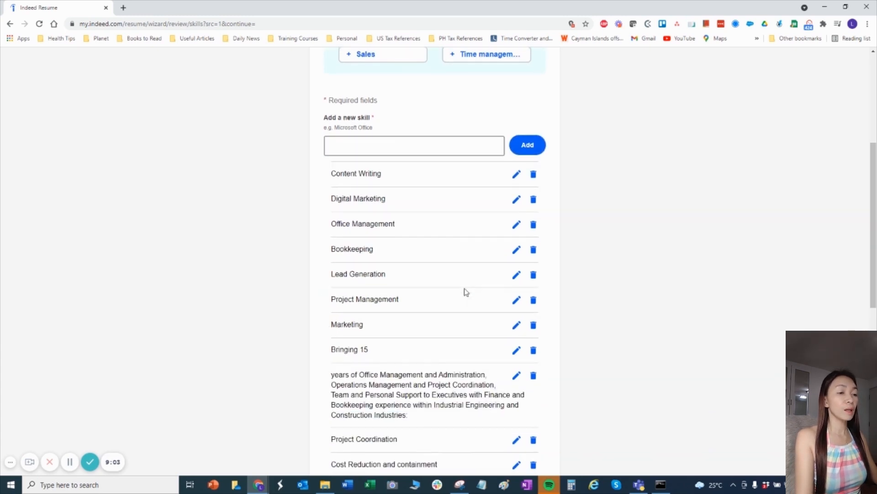
scroll(466, 292, down, 4)
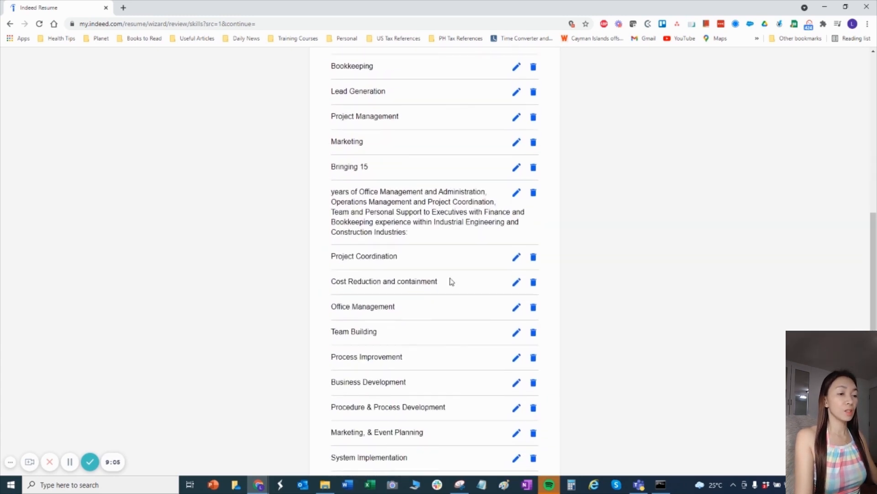
Step: Delete the wrongly imported skills: "Bringing 15", the "years of Office Management and Administration" paragraph and the "Customer Service/Client Relations COMPUTER PROFICIENCIES" entry
click(533, 167)
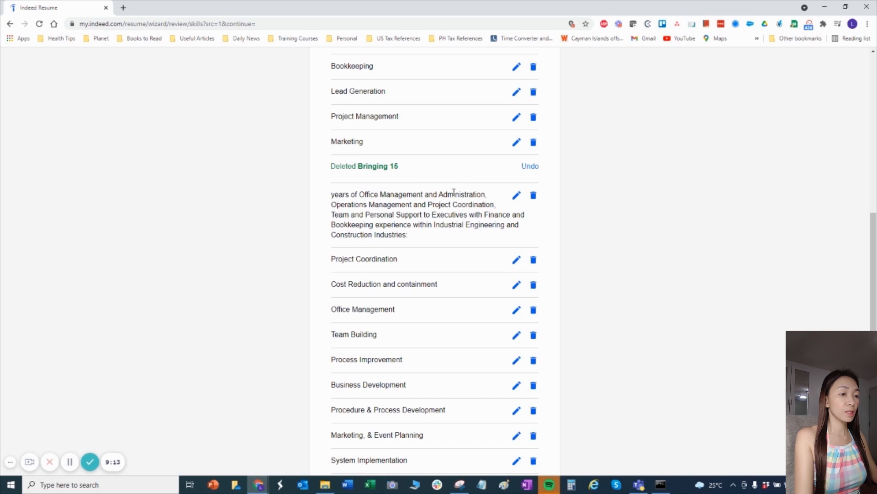
click(533, 195)
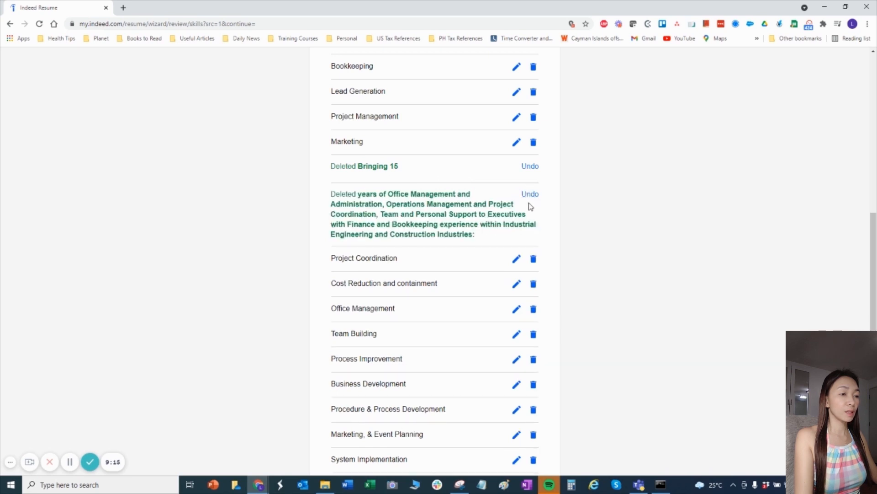
scroll(442, 204, down, 5)
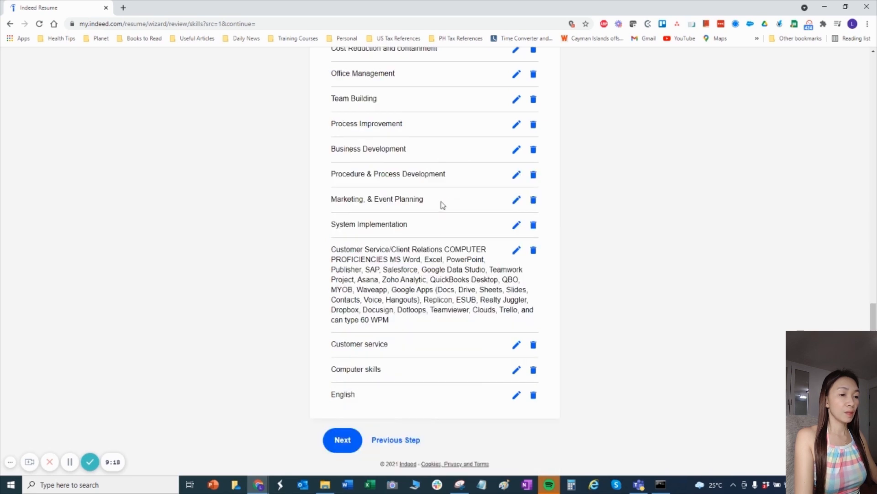
click(534, 252)
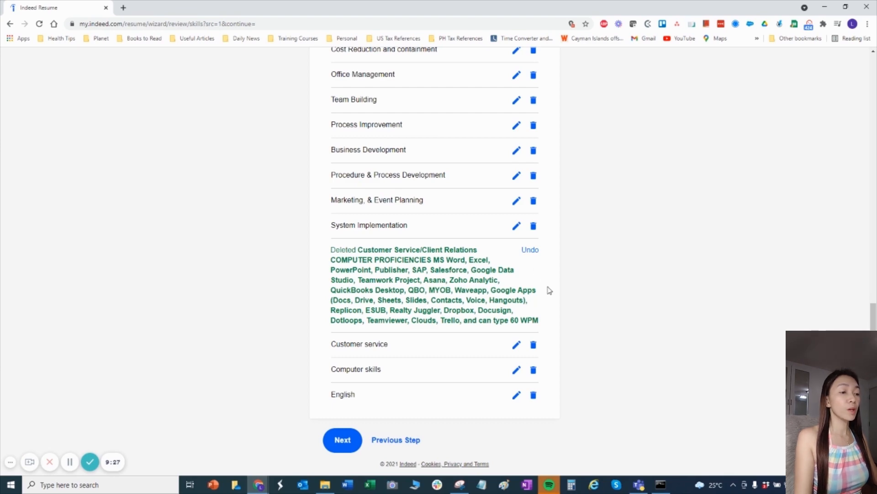
Step: Check the cleaned-up skills list from start to end and continue to the resume draft review
scroll(549, 290, up, 15)
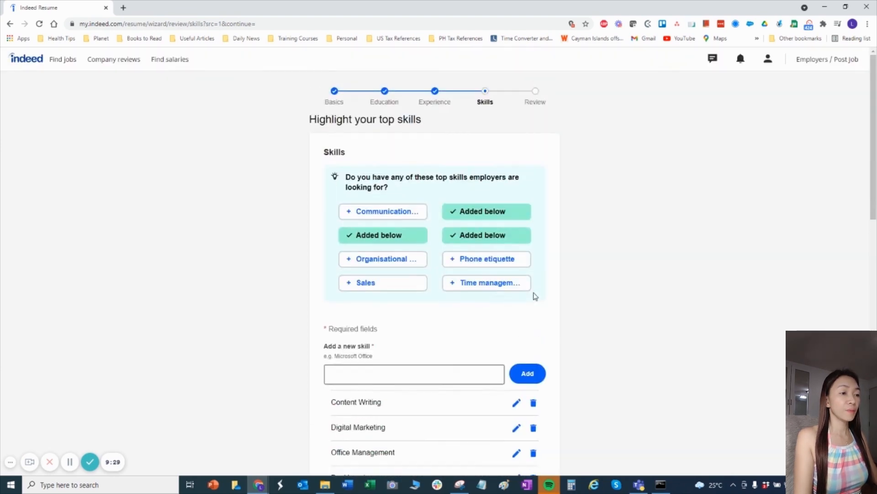
scroll(535, 296, down, 14)
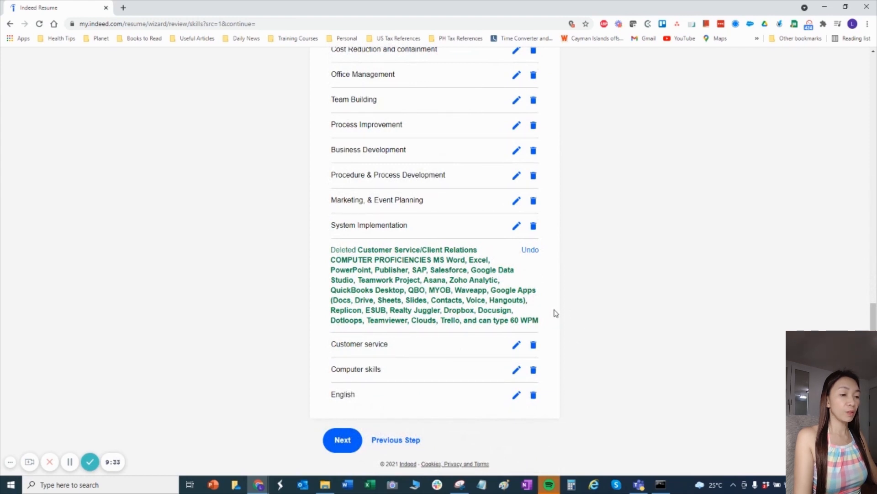
scroll(487, 268, up, 5)
scroll(480, 264, down, 5)
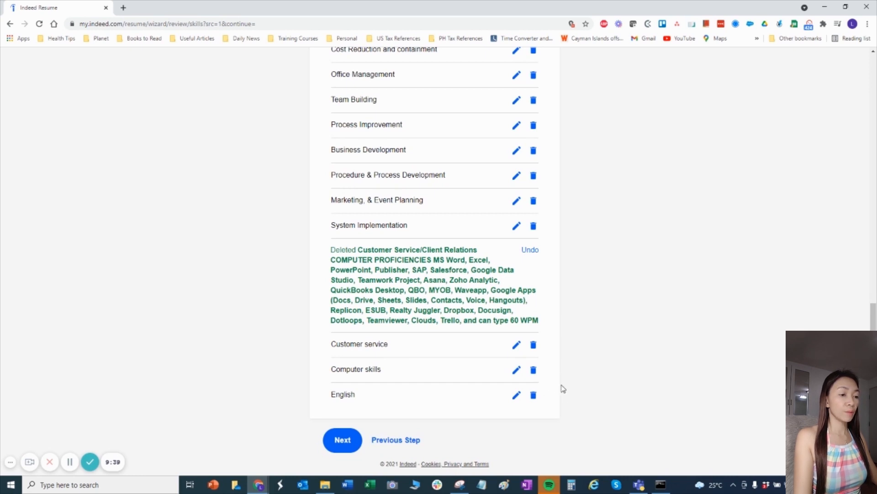
scroll(510, 266, up, 10)
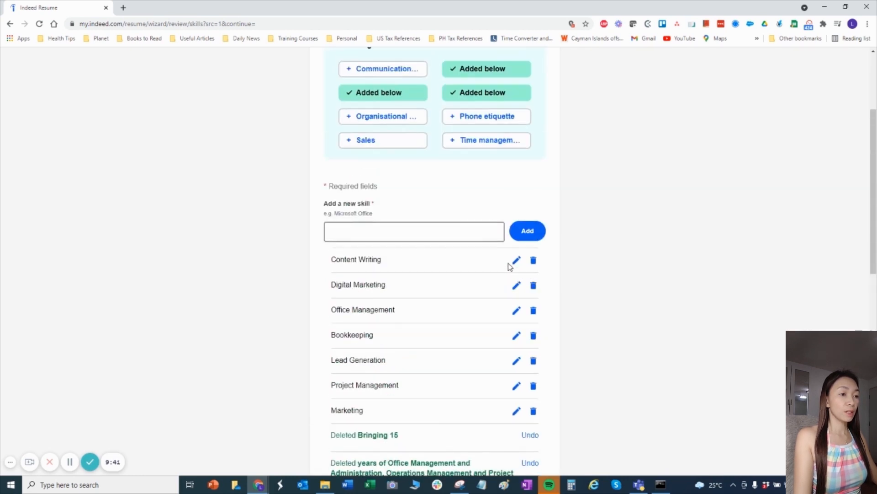
scroll(510, 268, down, 15)
click(342, 439)
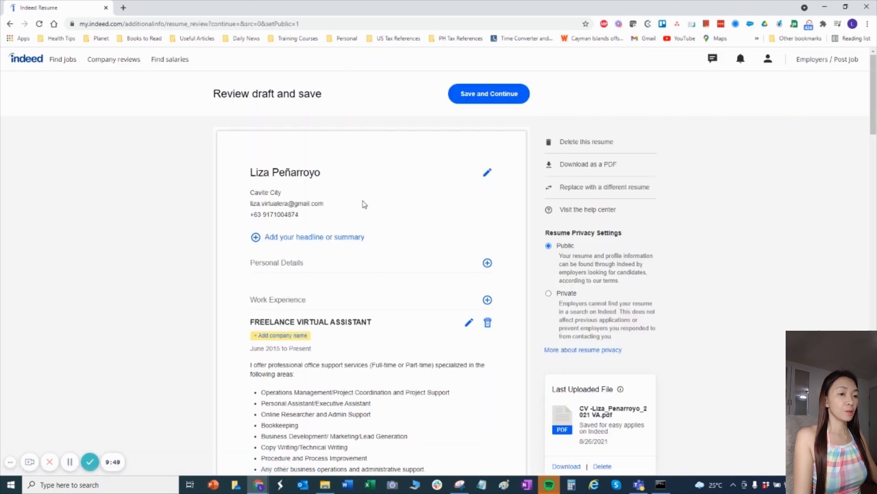
Step: Replace the last name in the resume's personal information and save the change
scroll(318, 150, down, 2)
click(325, 112)
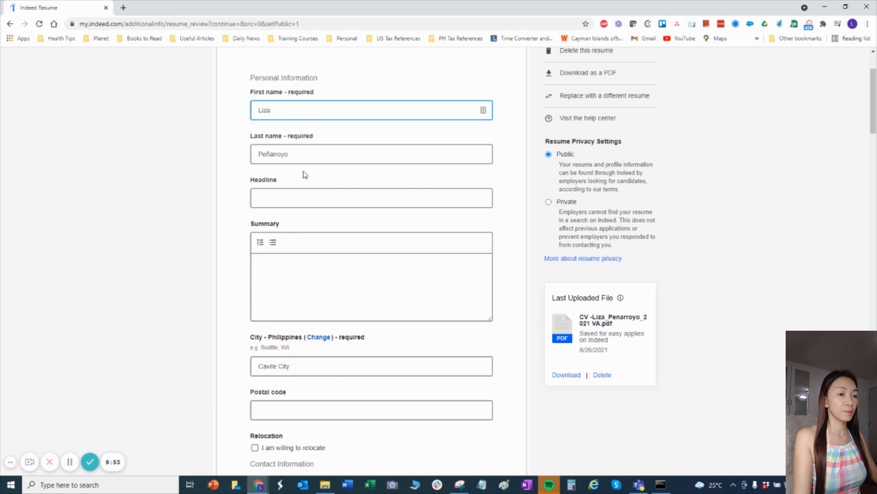
drag(304, 152, 231, 152)
scroll(273, 466, down, 4)
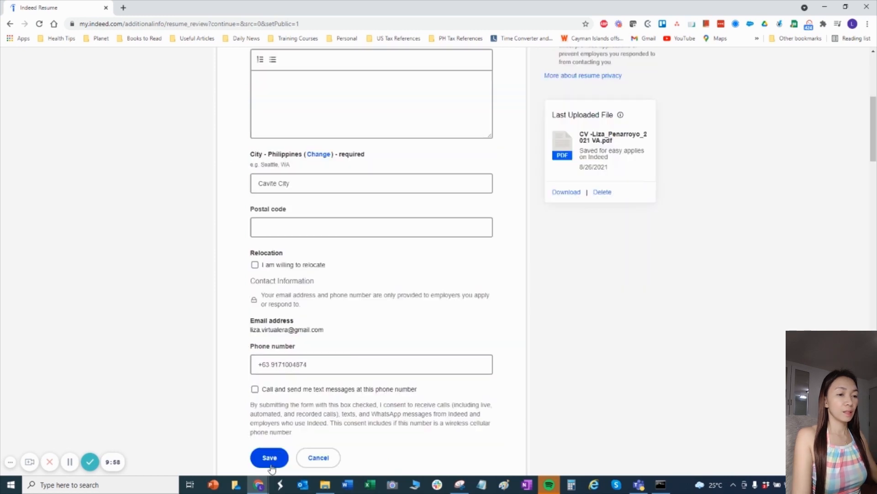
click(270, 457)
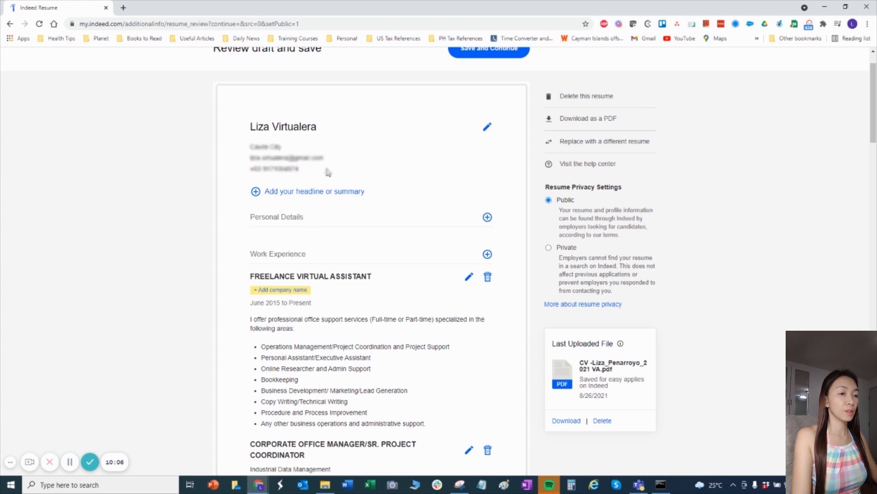
Step: Add a summary starting "I love to help business people and entrepreneur. Bringing 15 + years of Office Management and Administration", with bulleted strengths from Project Coordination to Customer Service/Client Relations
scroll(372, 225, down, 2)
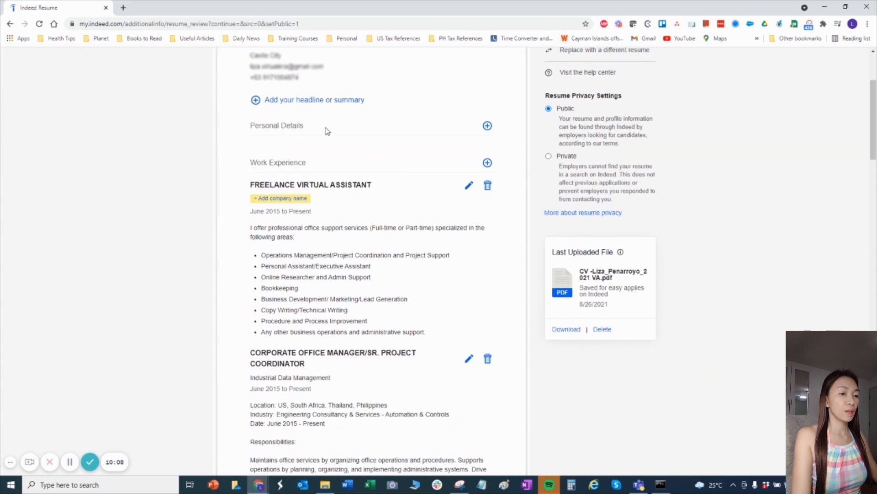
click(315, 100)
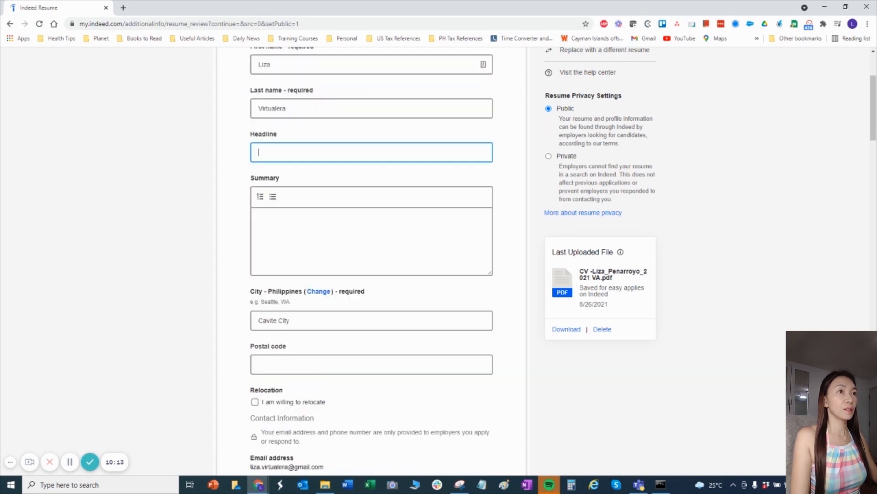
scroll(308, 219, up, 2)
click(319, 302)
text(I love to help business people and entrepreneur. Bringing 15 + years of Office Management and Administration, Operations Management and Project Coordination, Team and Personal Support to Executives with Finance and Bookkeeping experience within Industrial Engineering and Construction Industries.  Project Coordination Office Management Process Improvement Procedure & Process Development System Implementation Cost Reduction and containment Team Building Business Development Marketing, & Event Planning Customer Service/Client Relations)
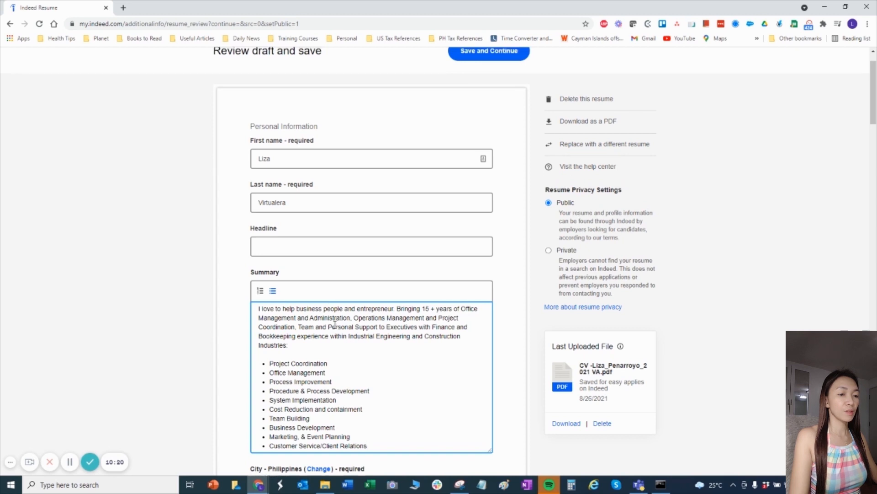
Step: Enter "Seasoned Virtual Assistant" as the resume headline
scroll(335, 324, up, 1)
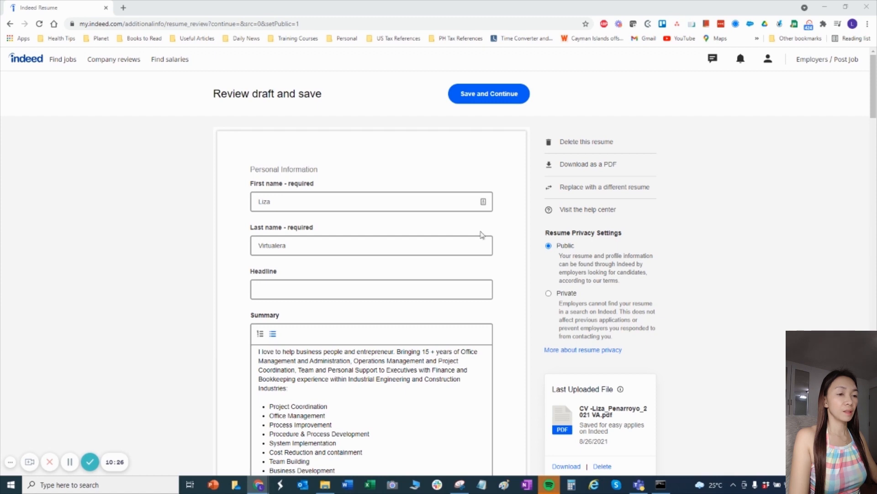
click(314, 292)
text(Seas)
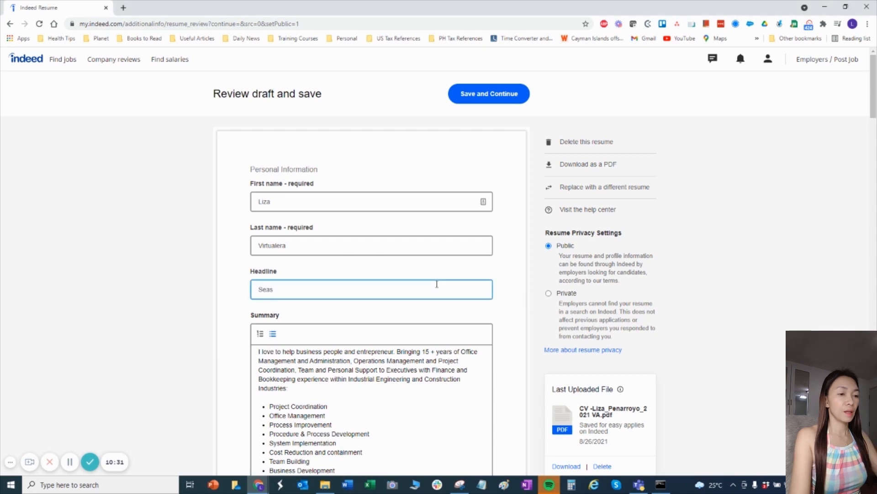
text(oned Vir)
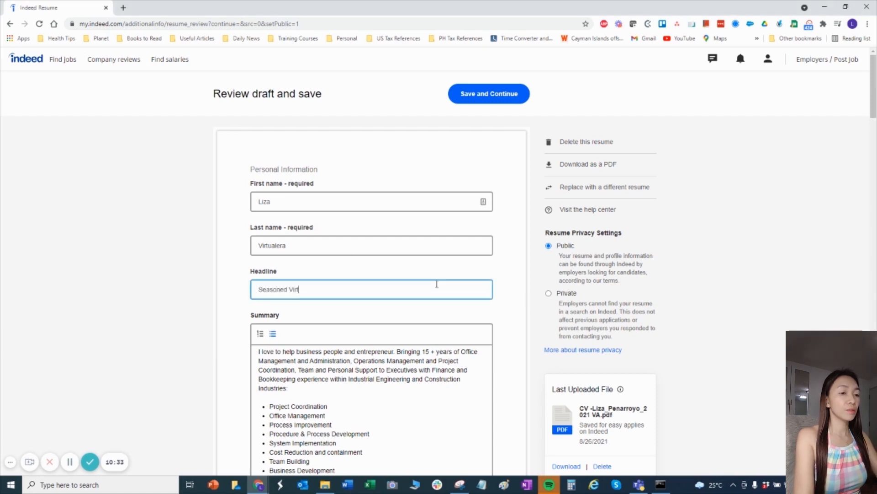
text(tual Assista)
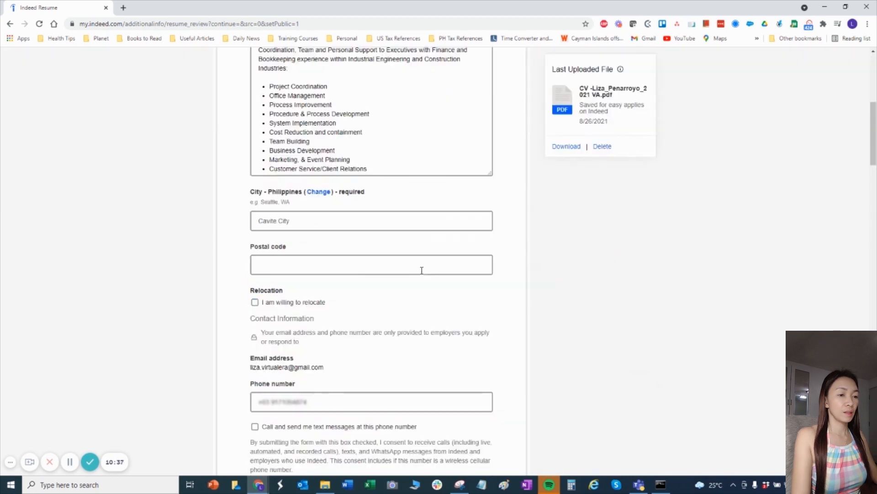
Step: Mark the candidate as willing to relocate anywhere and save the personal information
scroll(453, 265, down, 3)
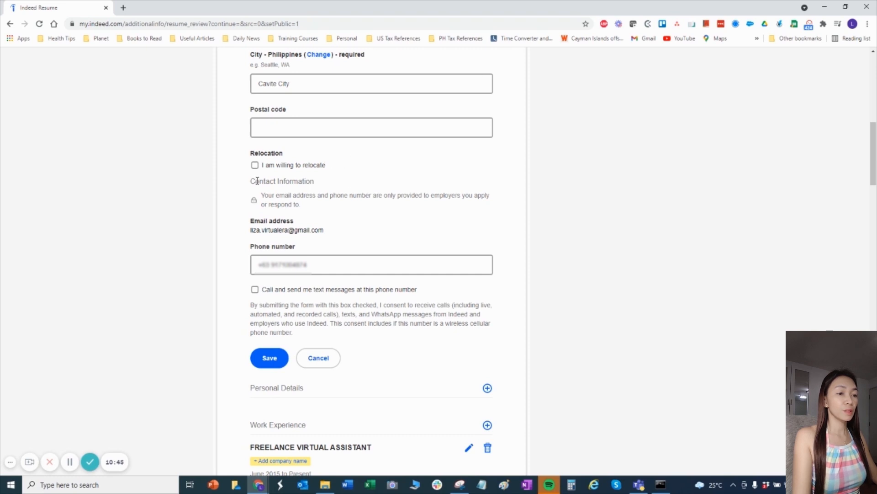
click(255, 165)
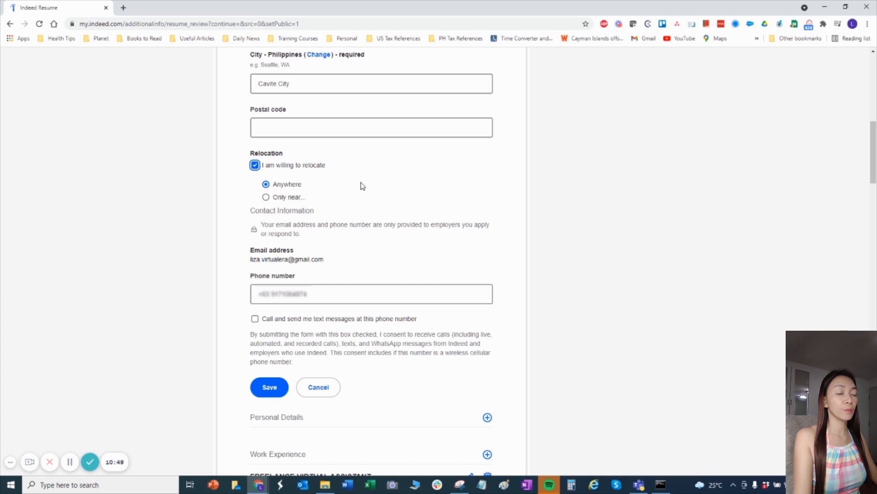
scroll(352, 192, down, 1)
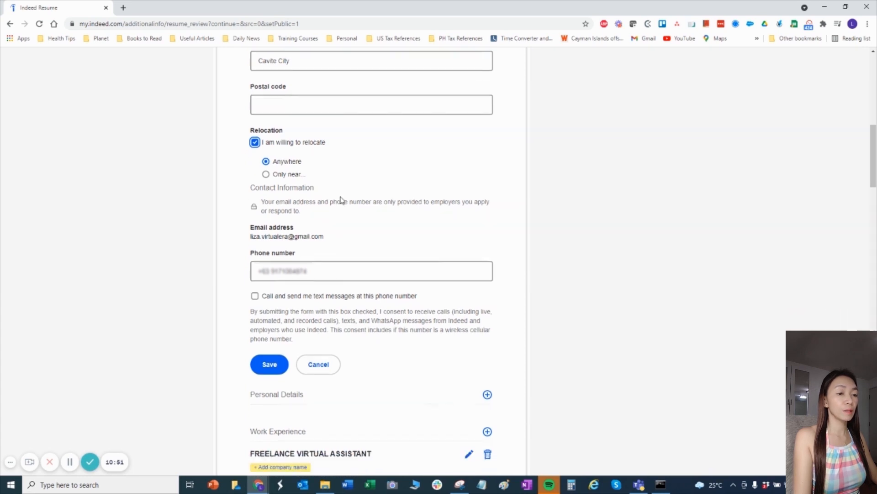
click(266, 151)
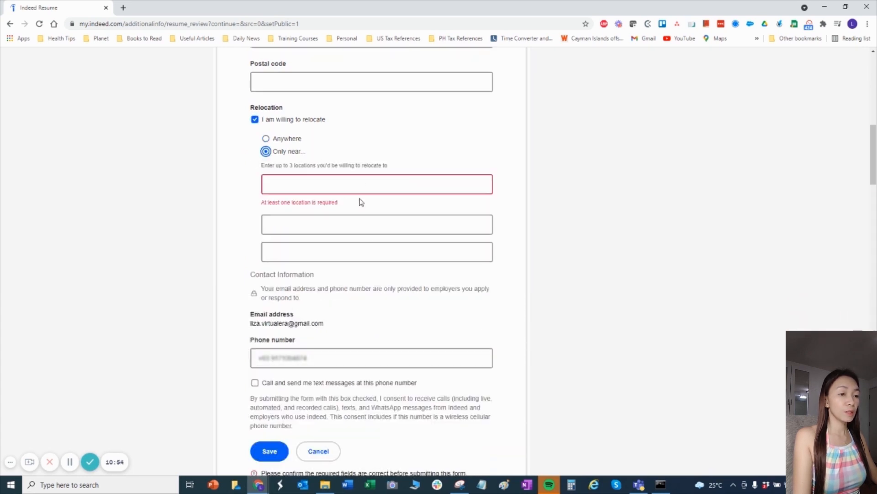
click(266, 139)
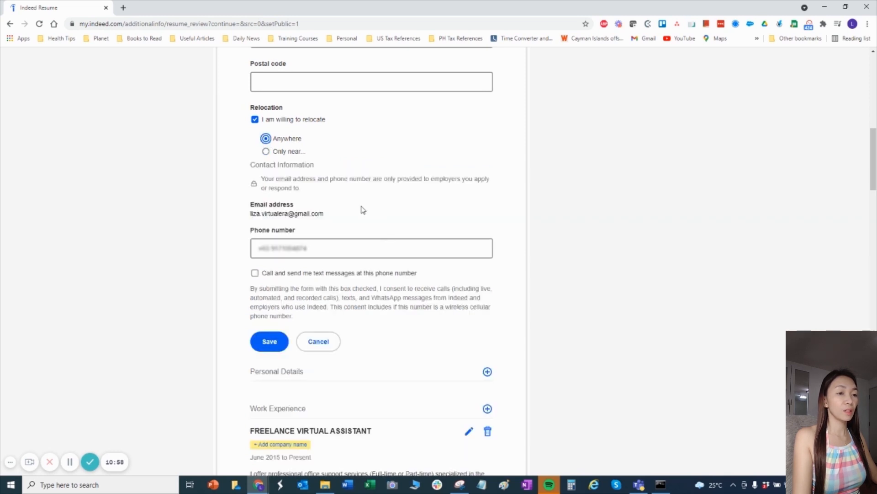
scroll(371, 208, down, 3)
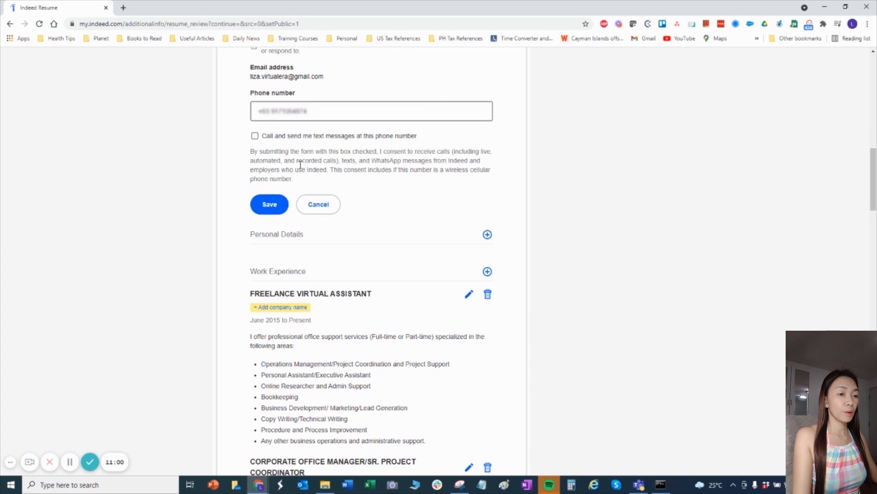
scroll(274, 183, down, 1)
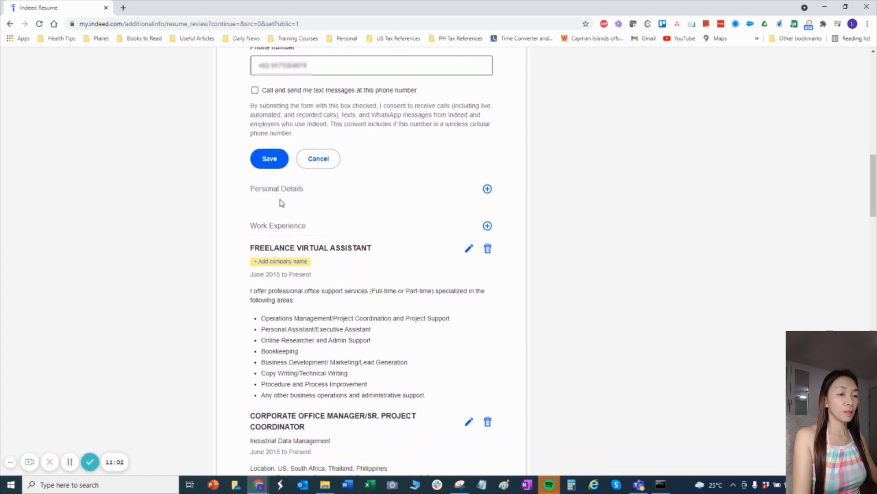
click(270, 160)
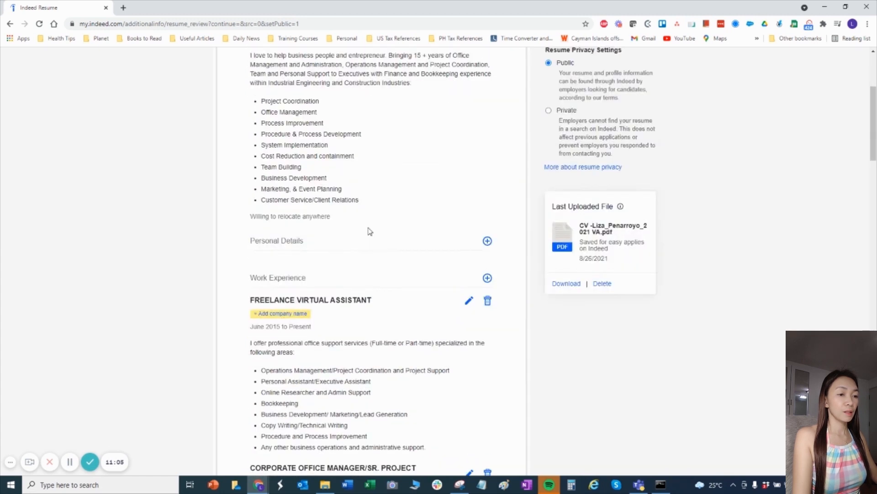
Step: Check the saved headline and summary, and set the citizenship to Filipino in the personal details, saving it
scroll(370, 231, up, 4)
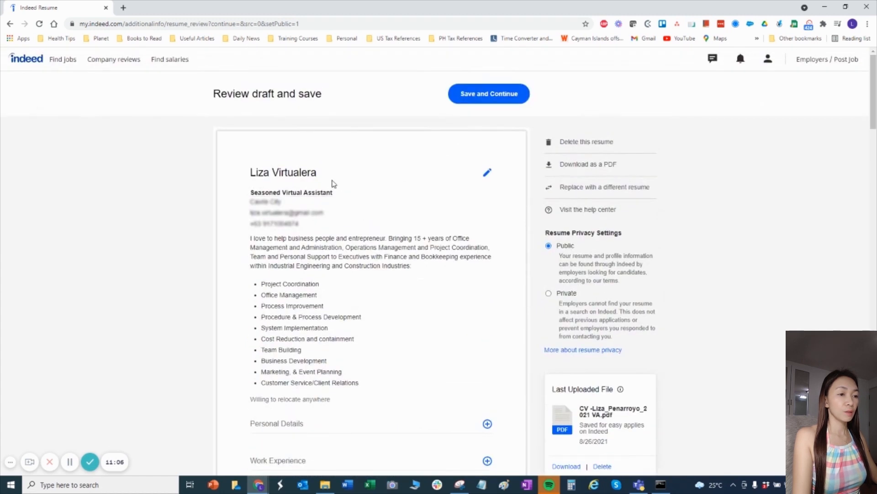
scroll(385, 230, down, 8)
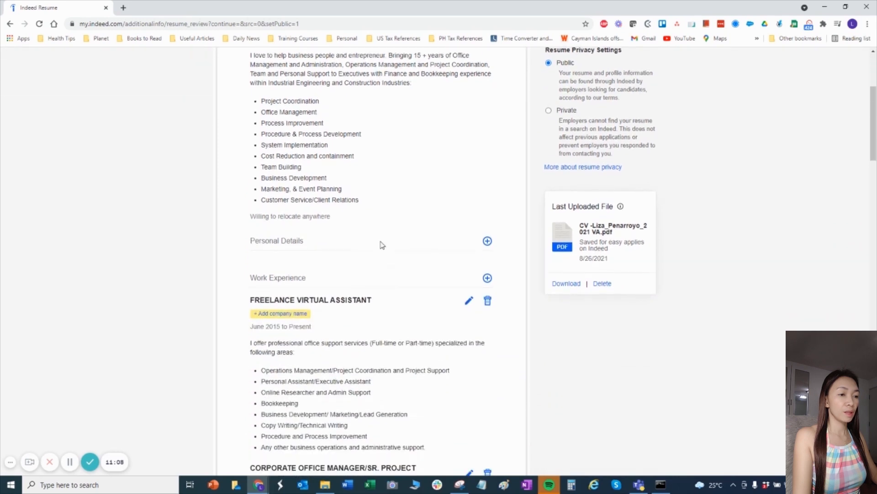
scroll(421, 204, up, 2)
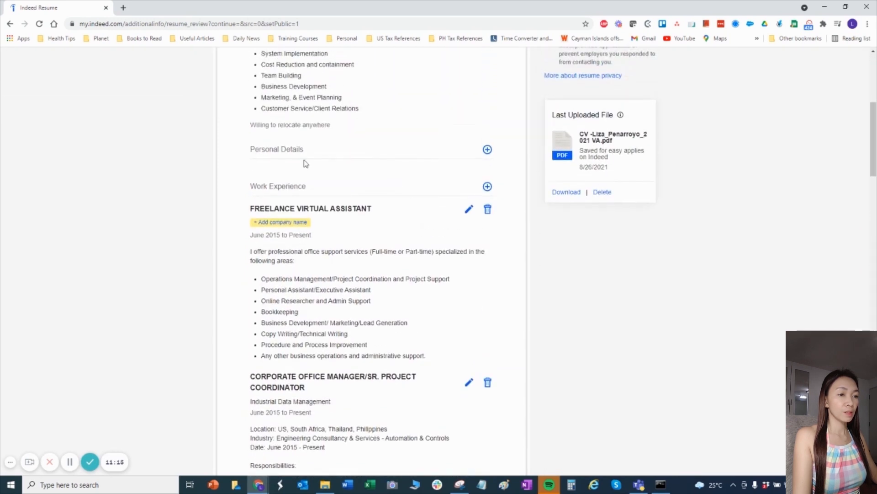
click(488, 151)
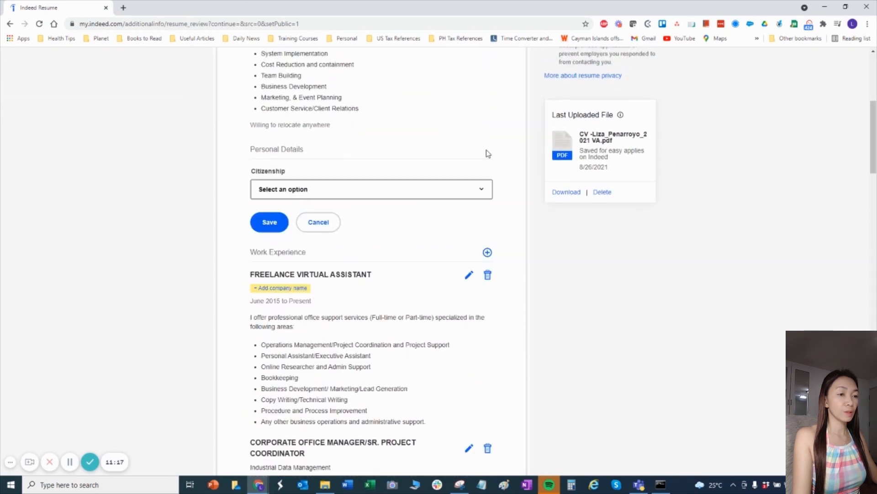
click(427, 189)
click(294, 212)
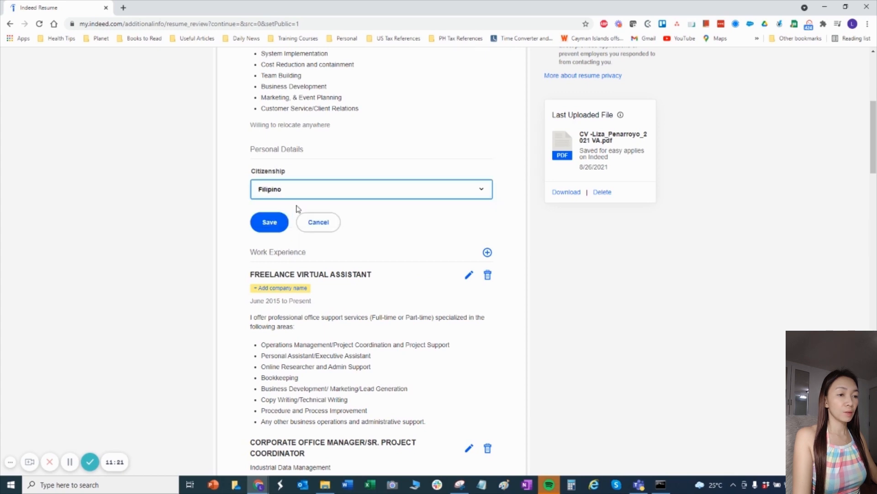
click(270, 221)
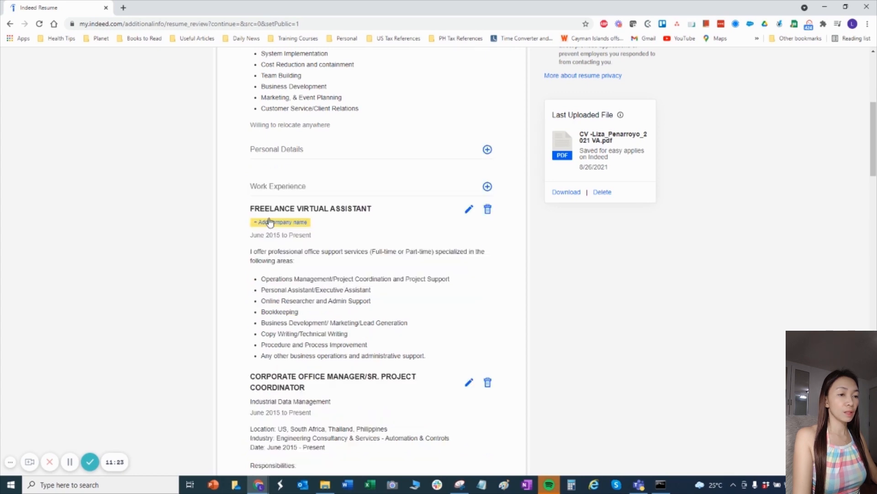
Step: Add a certification titled "Certificate in Cost Accounting II" and mark it as one that does not expire
scroll(326, 156, up, 2)
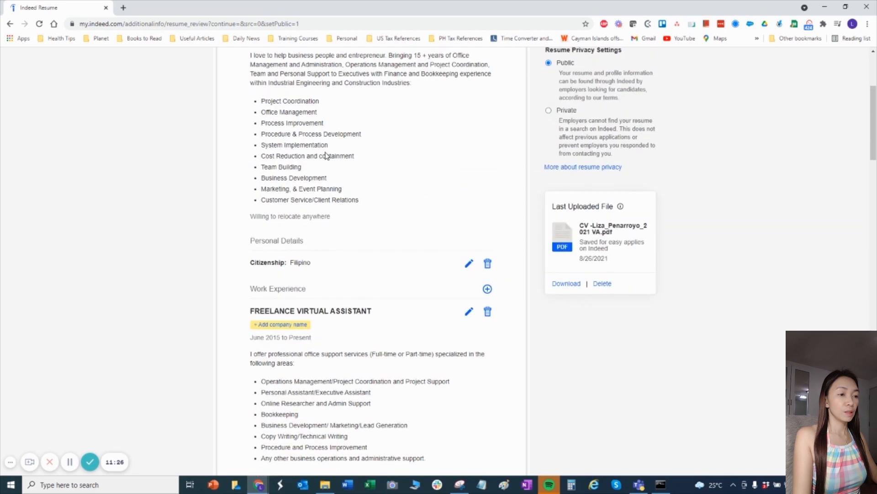
scroll(430, 265, down, 14)
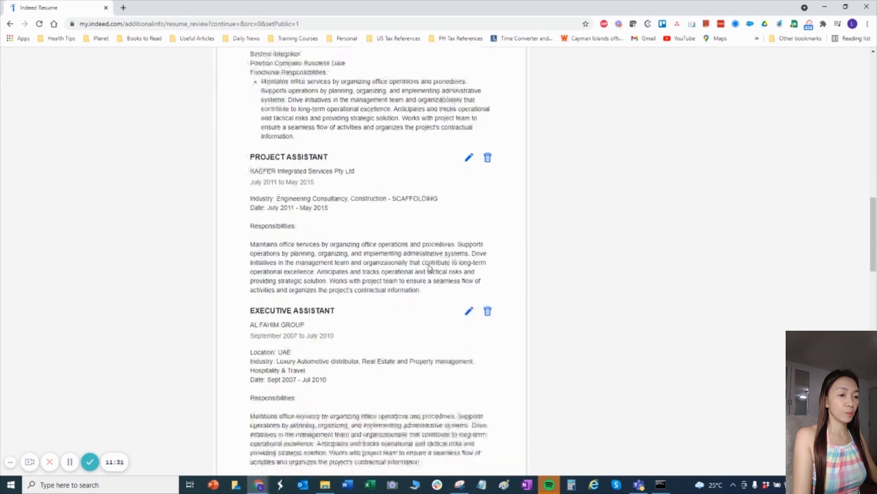
scroll(429, 265, down, 20)
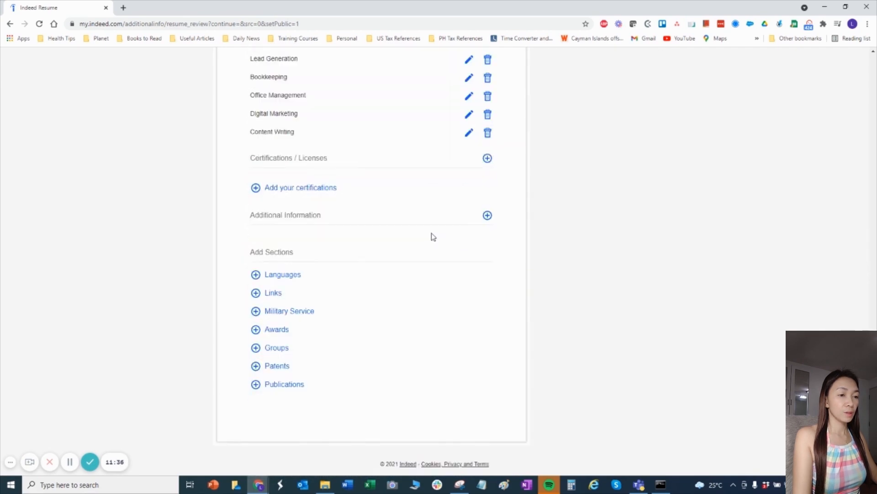
click(308, 191)
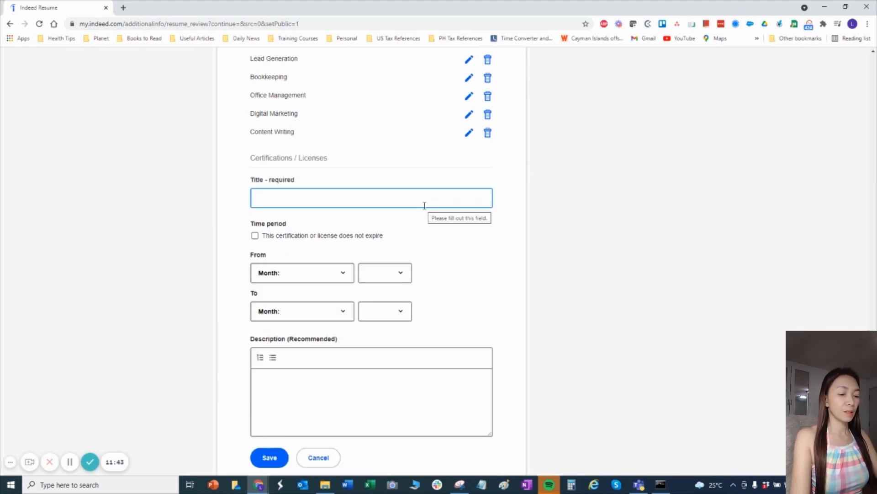
text(Certi)
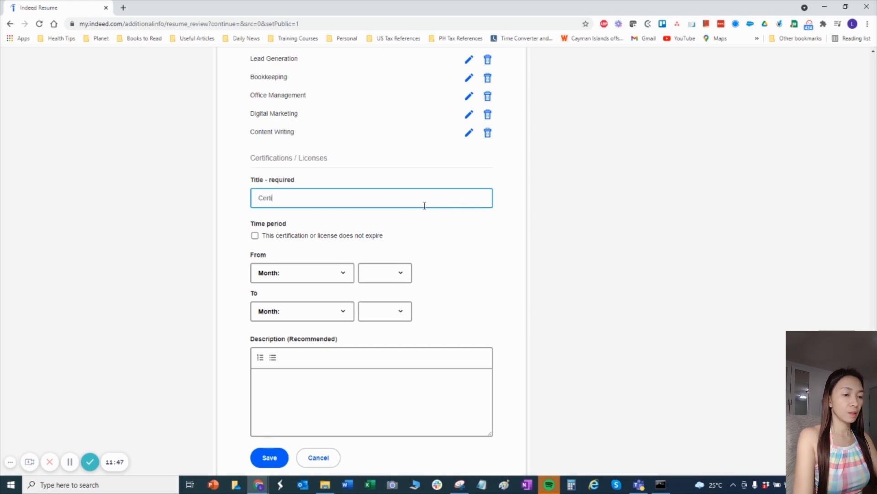
text(ficate in Cost Accounting II)
click(469, 250)
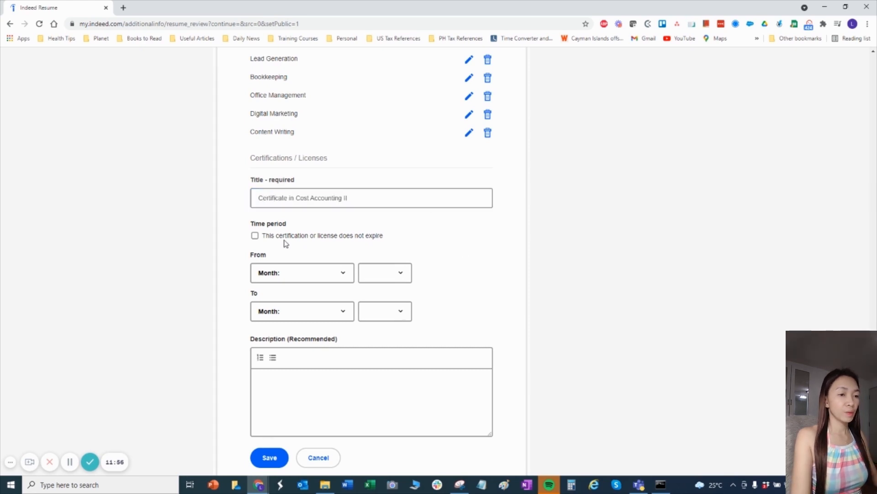
click(255, 236)
Step: Describe the certification as "2 years short course about Cost Accounting." and save the entry
scroll(363, 256, down, 2)
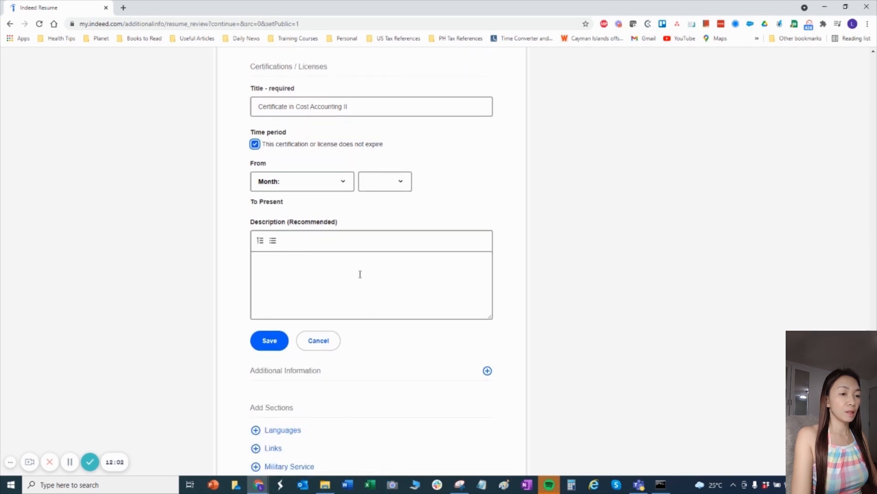
click(322, 275)
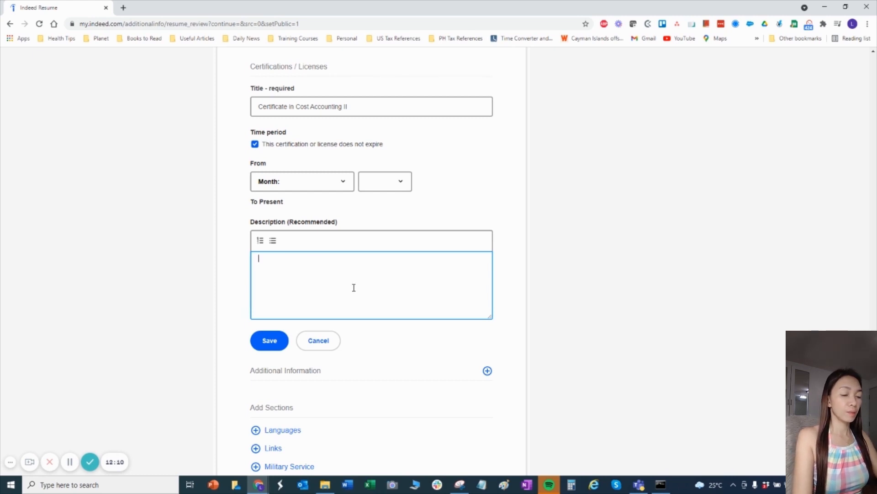
text(2 years)
text( short)
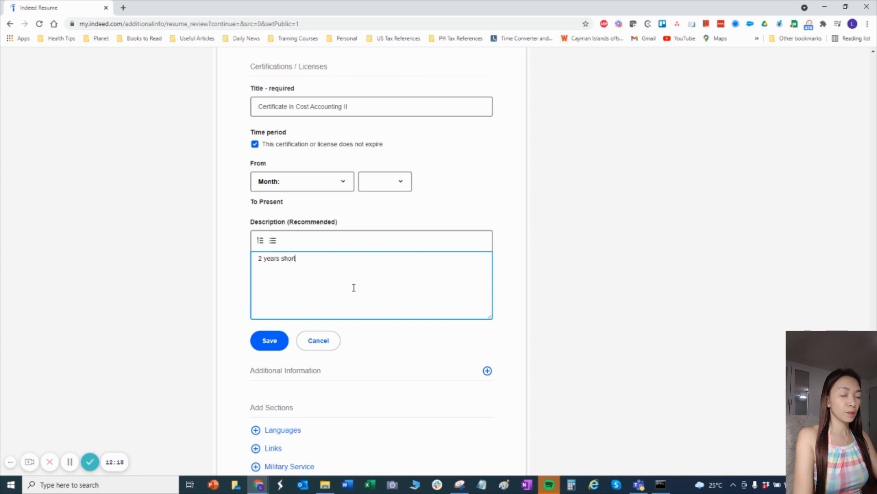
text( course about Cost Accounting.)
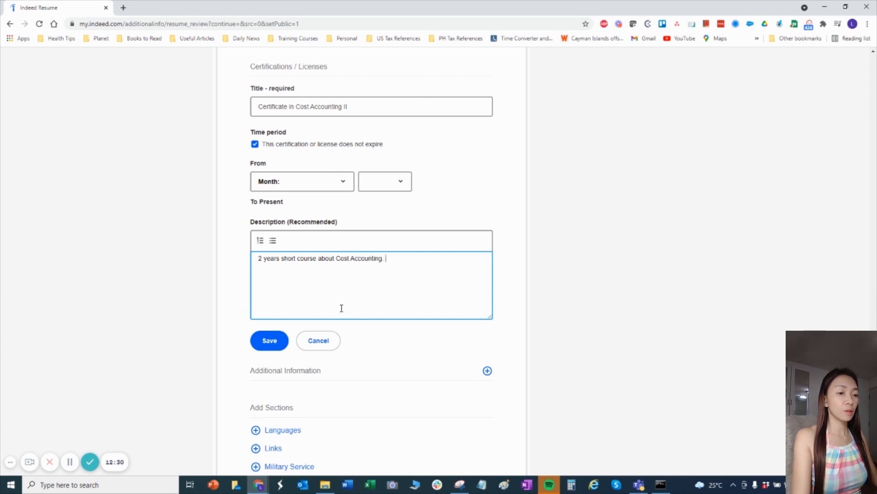
scroll(379, 281, down, 2)
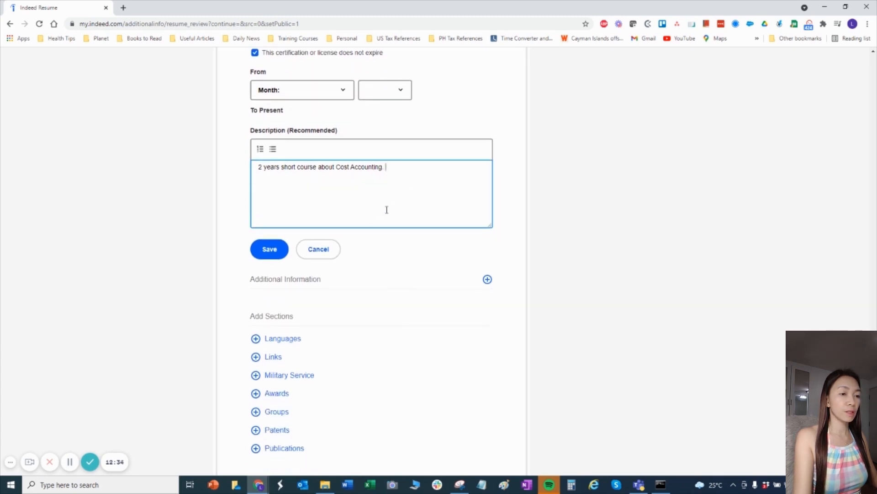
scroll(393, 173, down, 1)
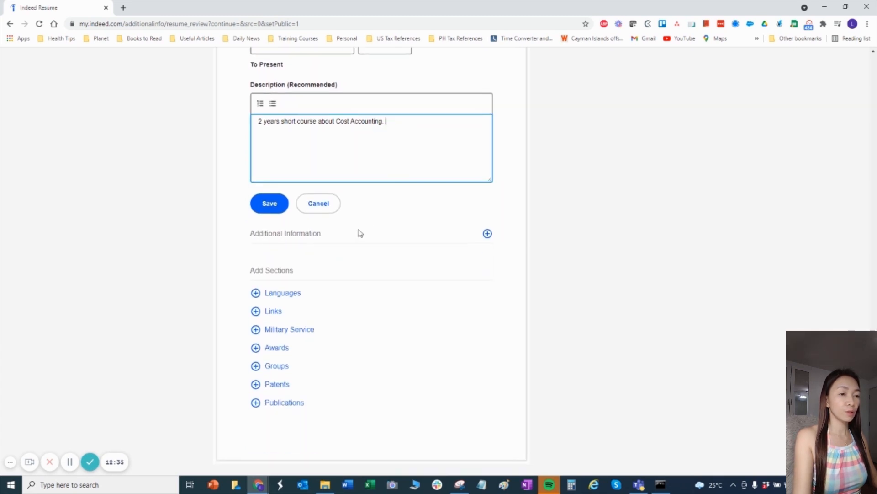
click(268, 203)
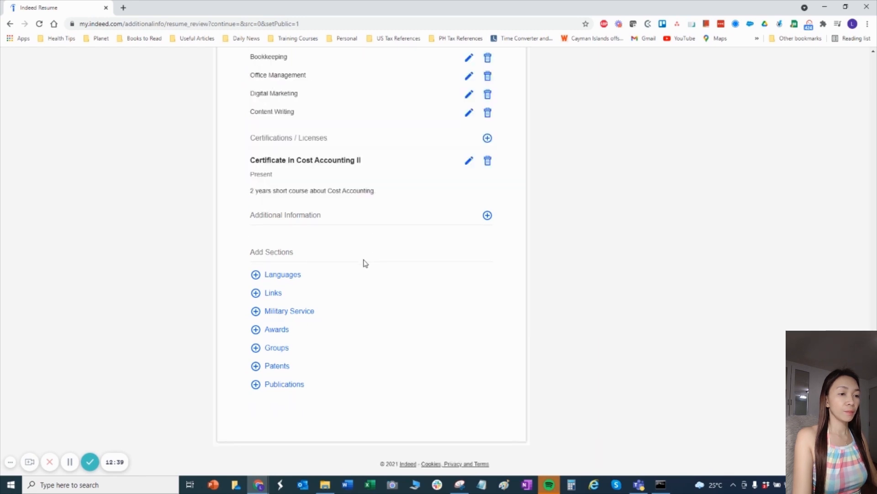
Step: Add a Languages section to the resume and enter English as the language
click(292, 275)
text(English )
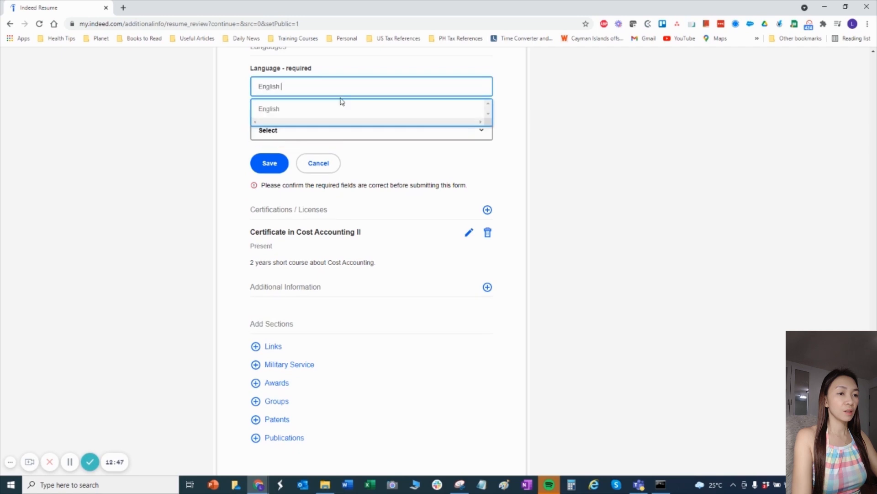
text(fren)
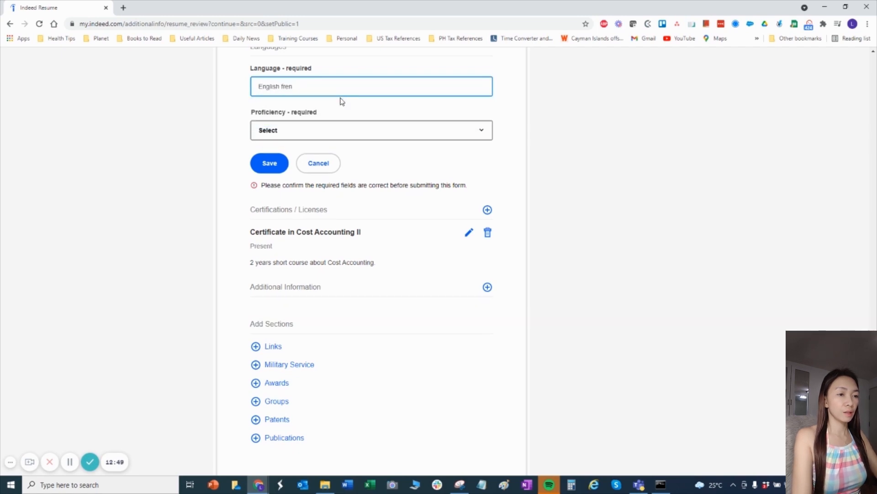
key(BackSpace)
key(BackSpace)
key(BackSpace)
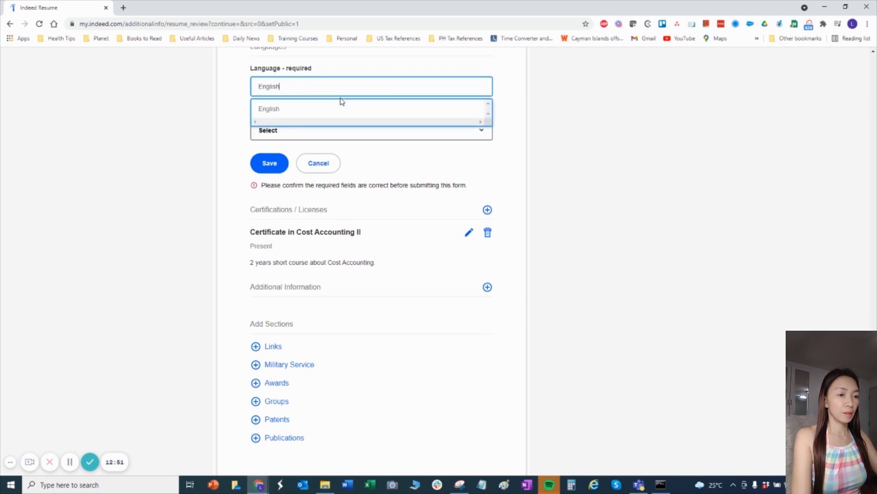
click(283, 109)
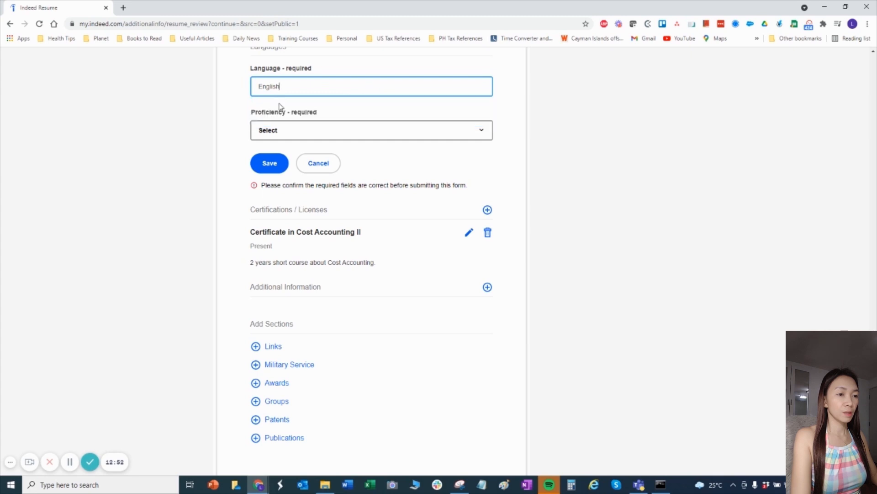
click(347, 106)
click(347, 90)
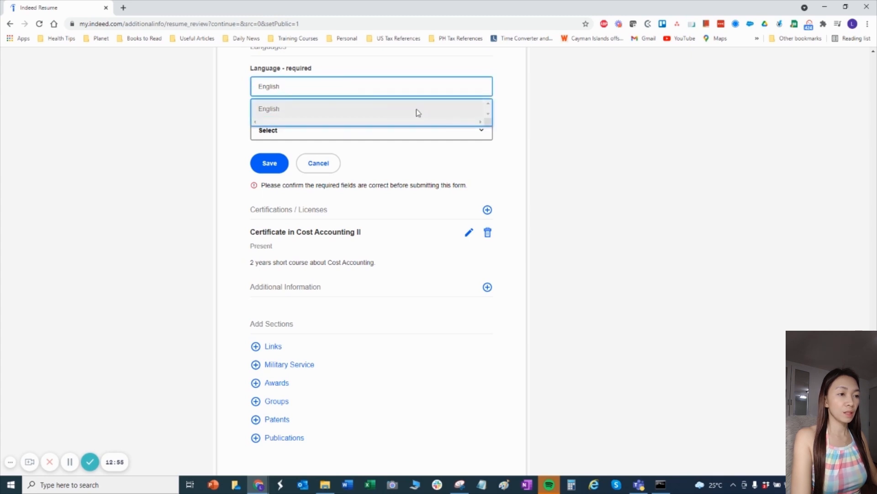
click(542, 106)
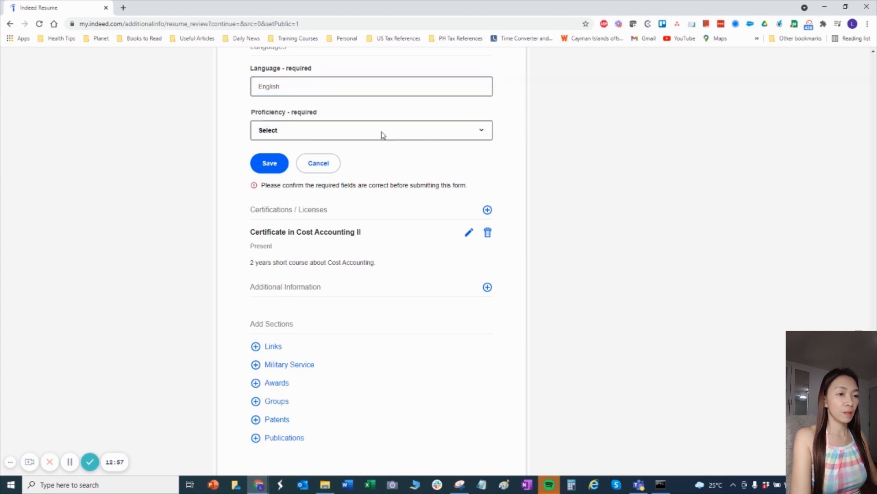
Step: Set the English proficiency to Fluent and save the language entry
click(327, 133)
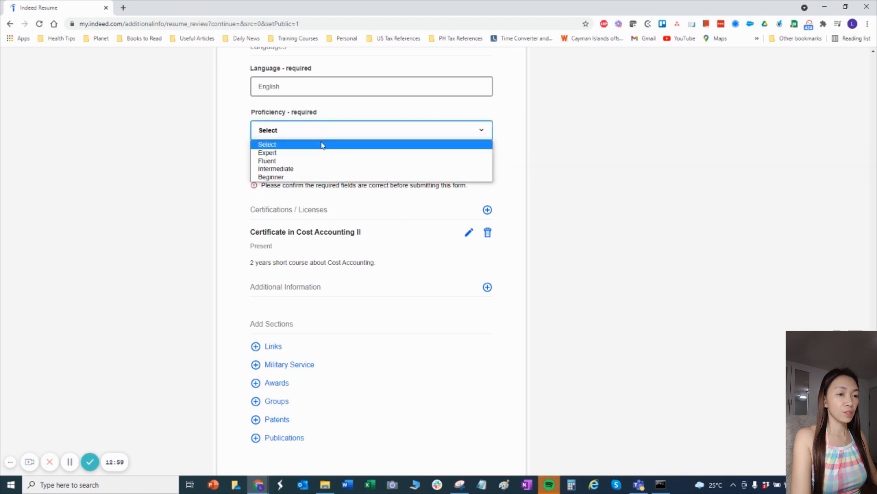
click(303, 164)
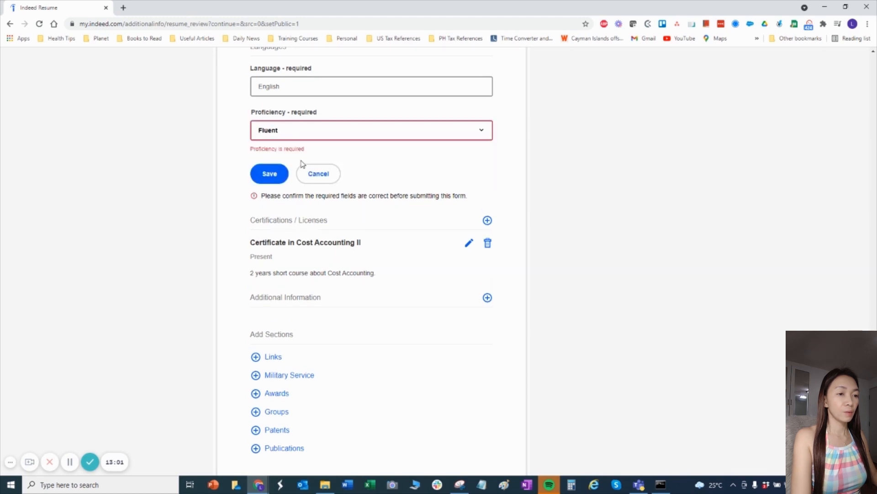
click(337, 136)
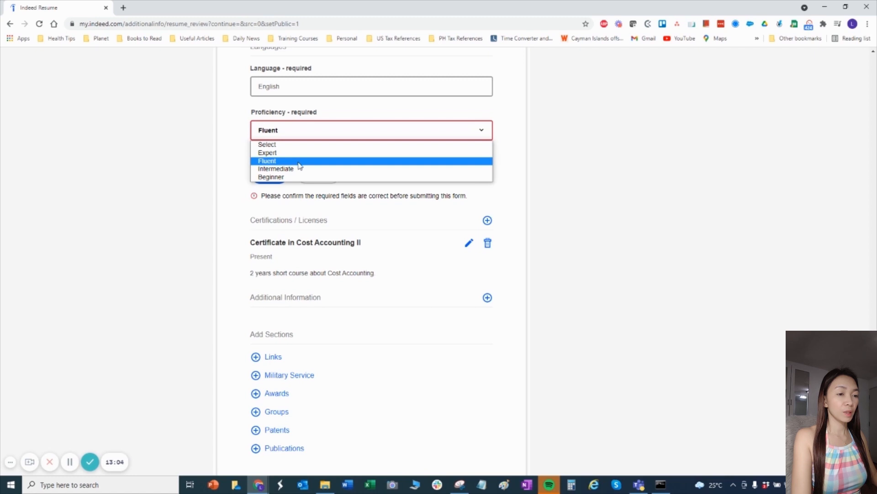
click(300, 164)
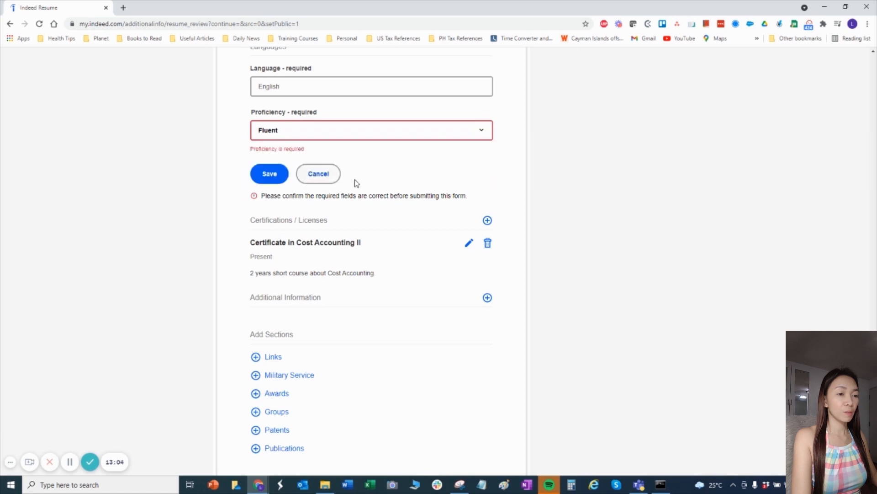
click(270, 181)
scroll(270, 182, up, 1)
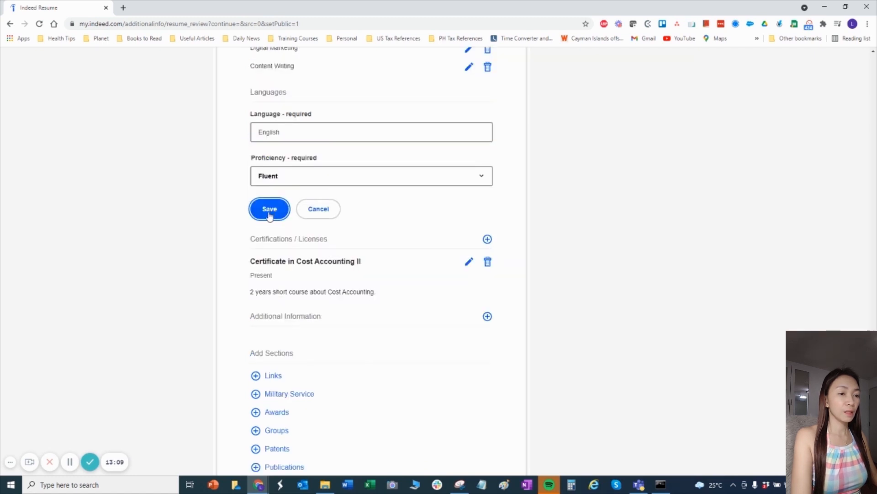
click(270, 210)
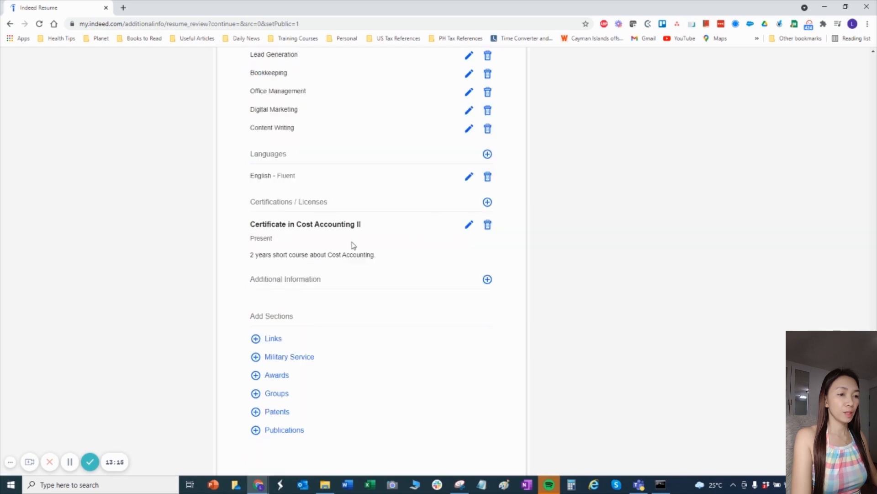
Step: Add a Links section with the candidate's personal website address as the URL and save it
scroll(353, 246, down, 1)
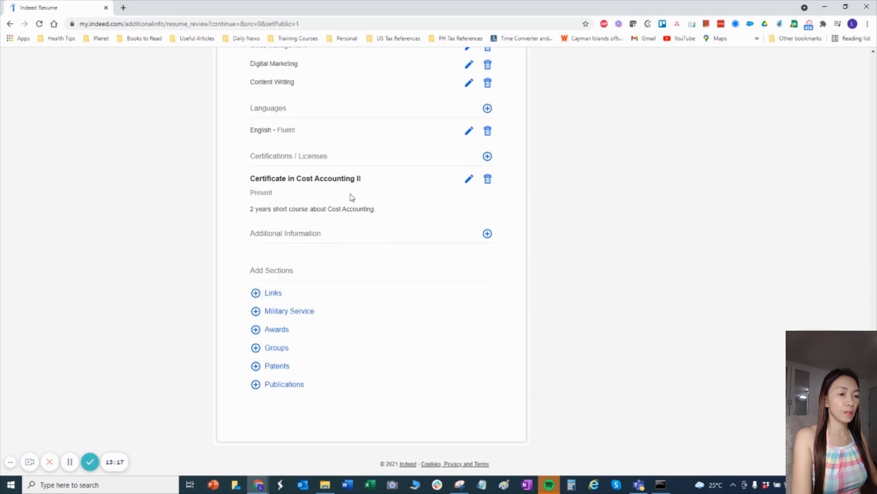
click(279, 296)
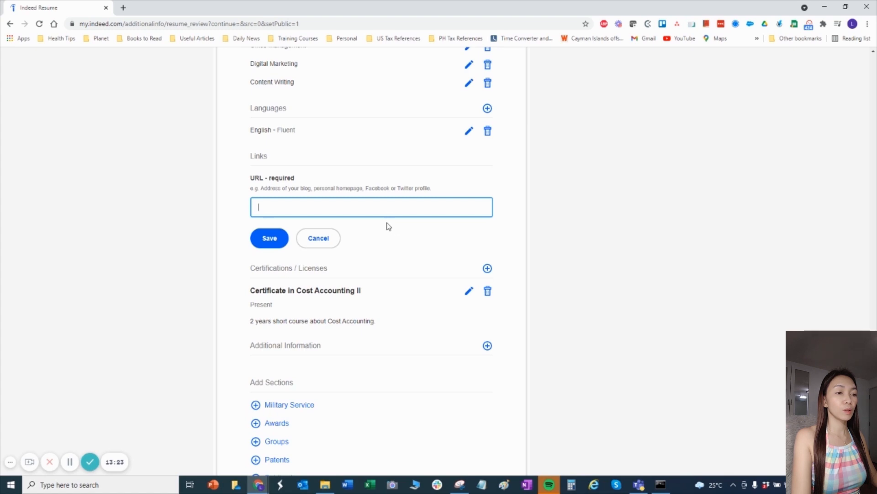
text(www)
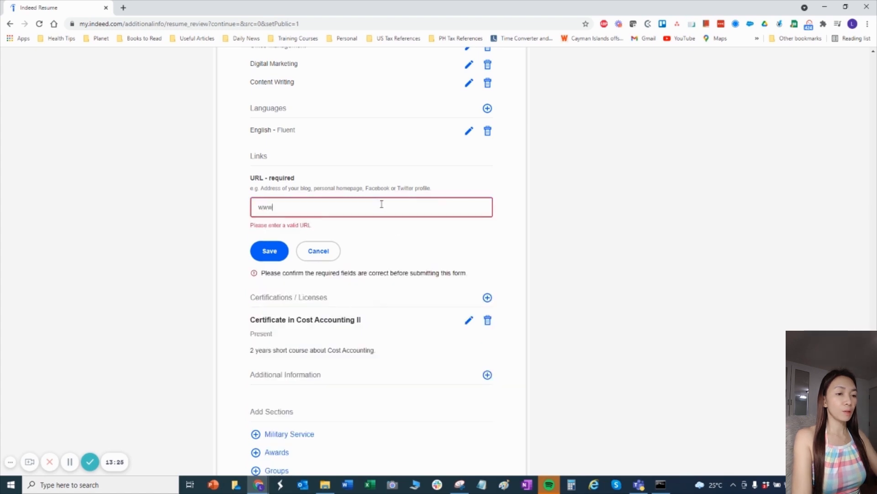
text(.lizavirtua)
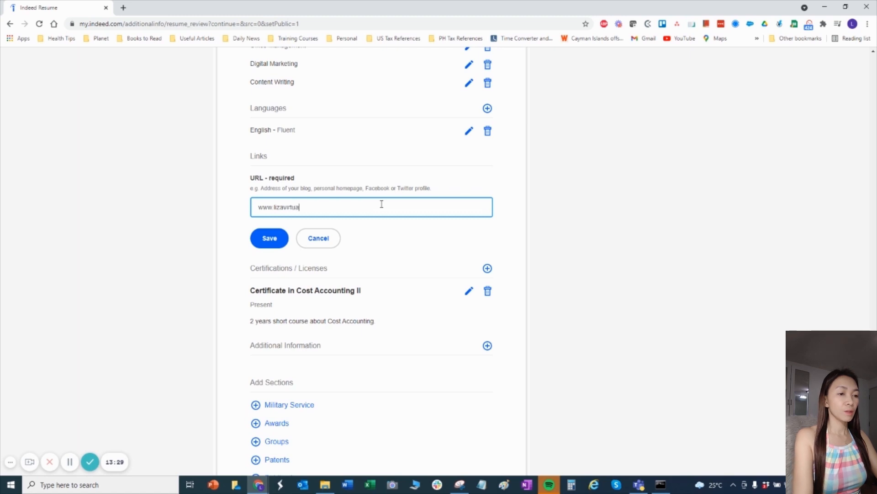
text(lera.com)
click(539, 217)
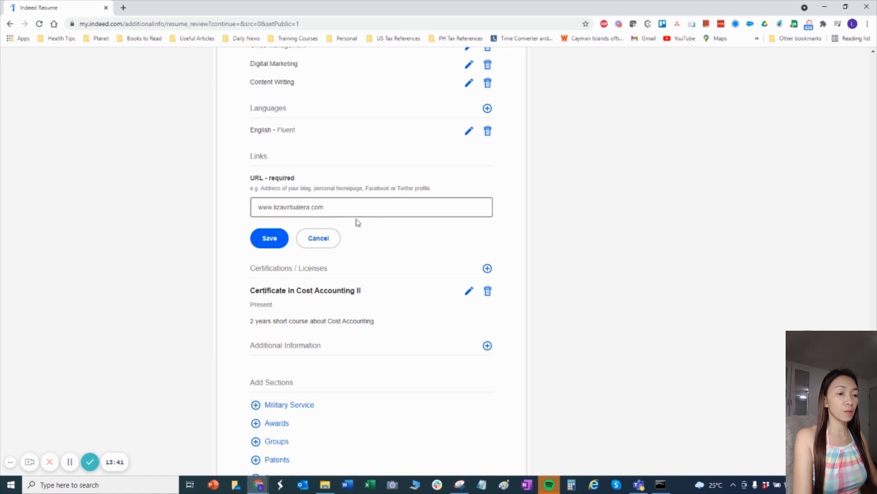
click(270, 241)
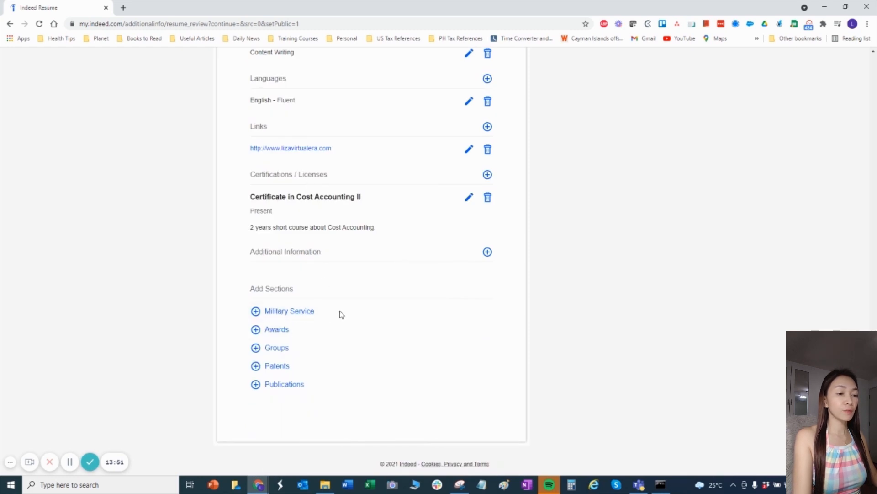
Step: Add an Awards section to the resume and title the award "Best Employee of the Month"
click(254, 333)
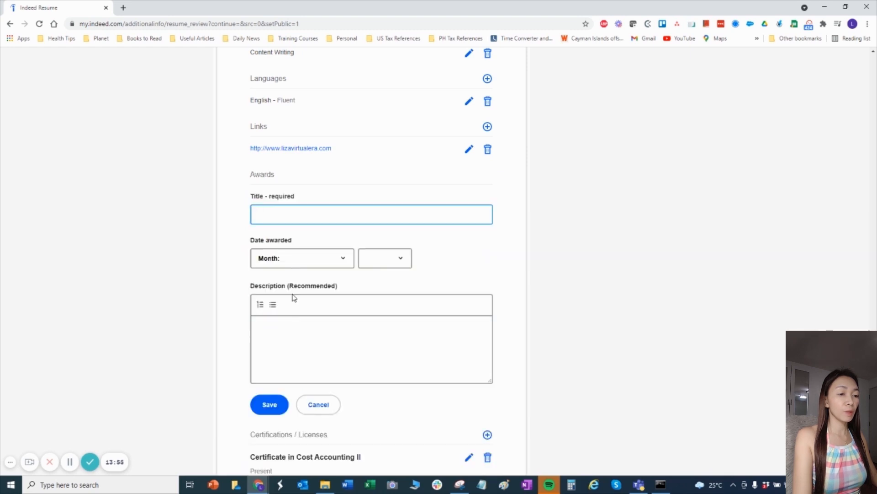
text(Firs)
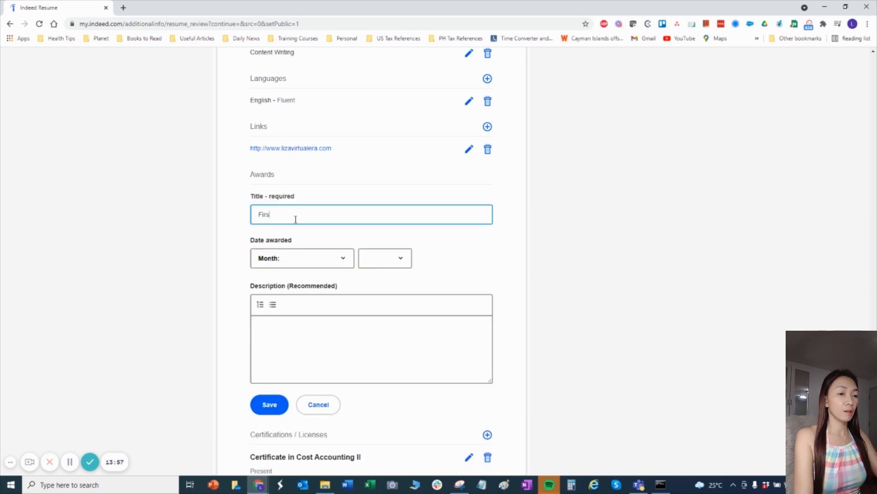
key(BackSpace)
key(BackSpace)
key(BackSpace)
key(BackSpace)
text(Best)
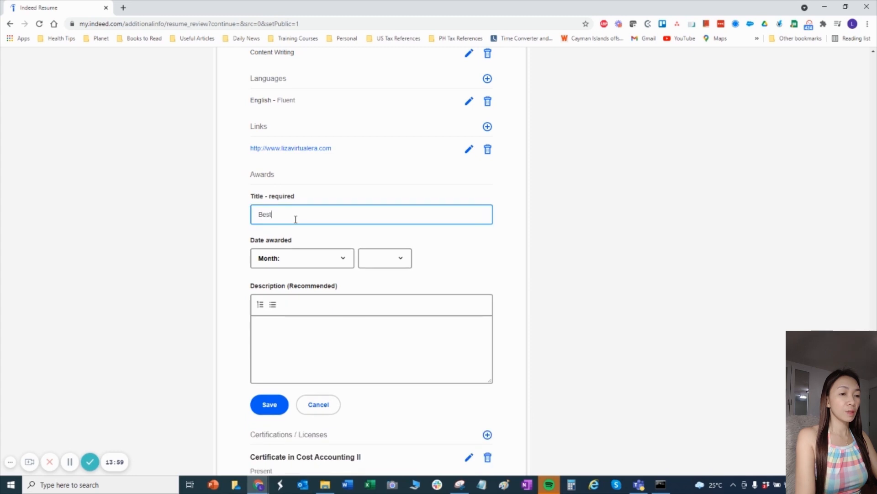
text( Emlloyee o)
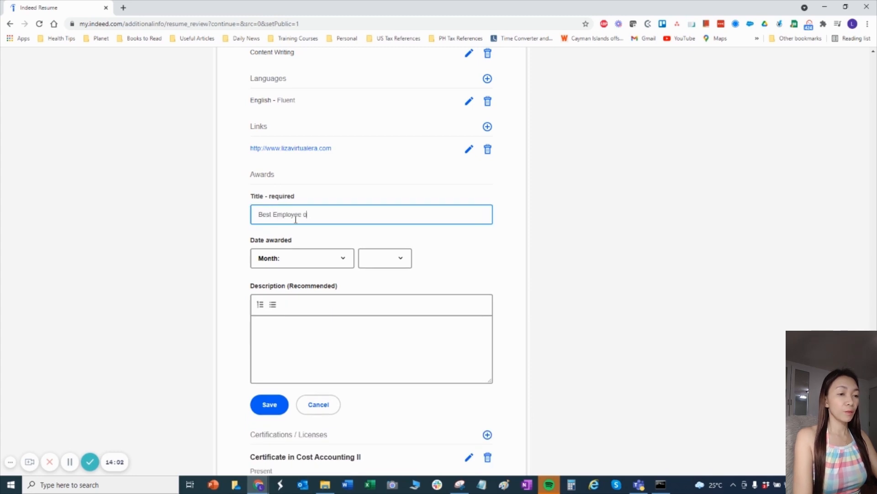
text(f the Month)
Step: Set the date awarded to August 2020
click(343, 258)
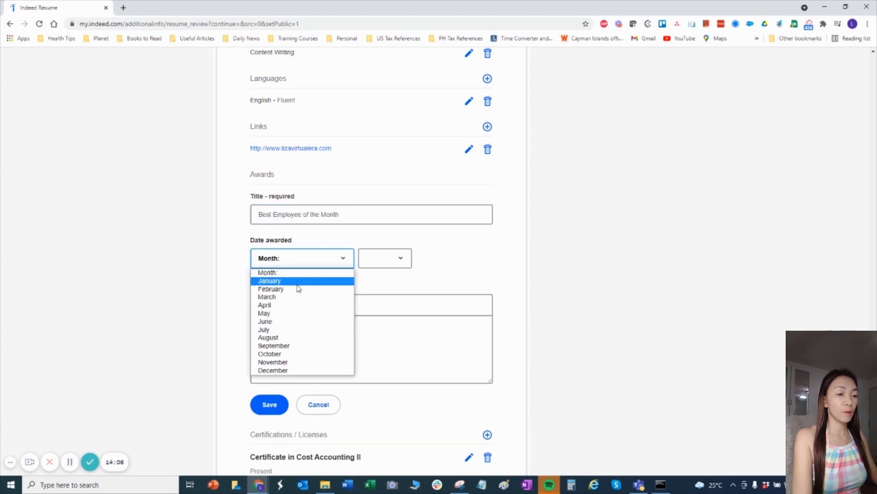
click(269, 337)
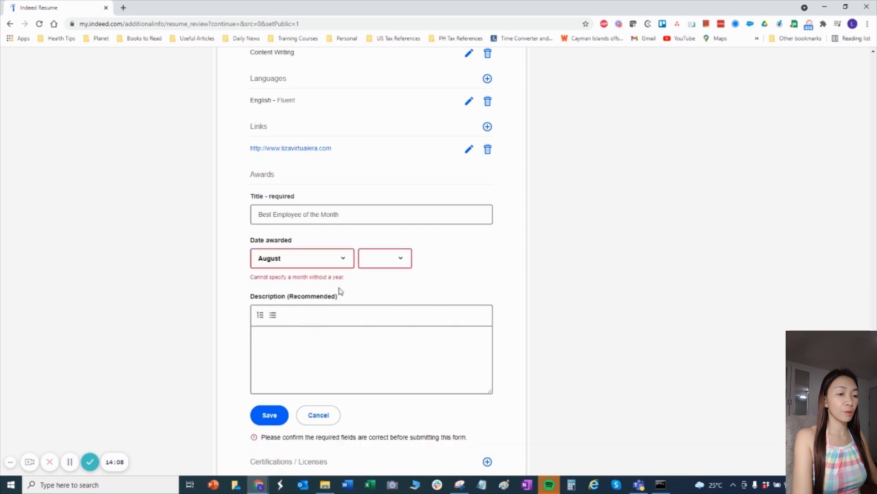
click(402, 260)
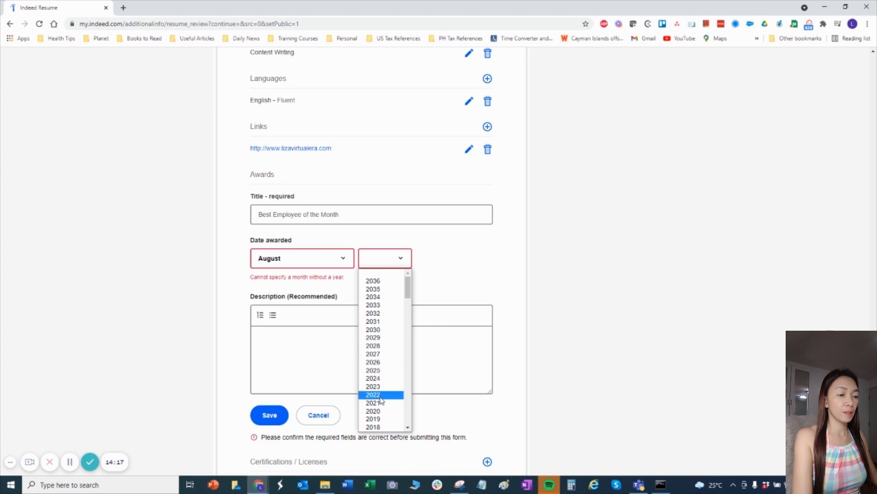
click(380, 411)
Step: Describe the award as "I was chosen as best employee of the month...blah blah..." and save the entry
click(320, 333)
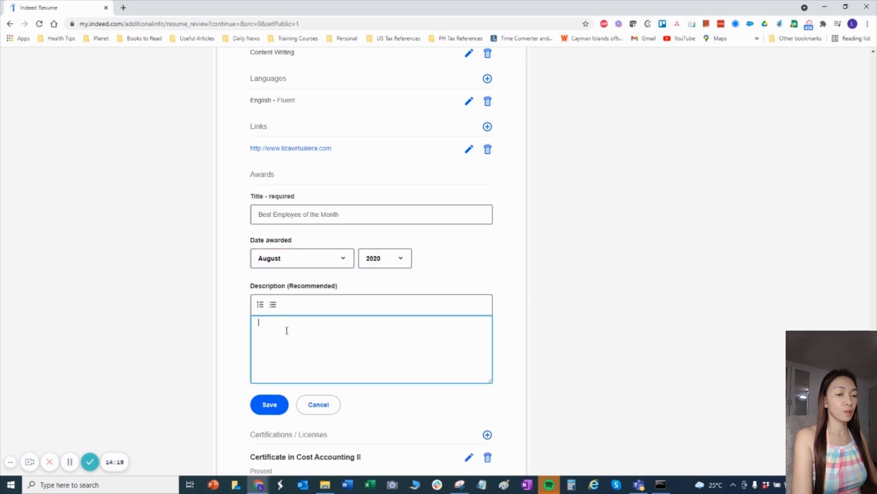
scroll(297, 331, down, 2)
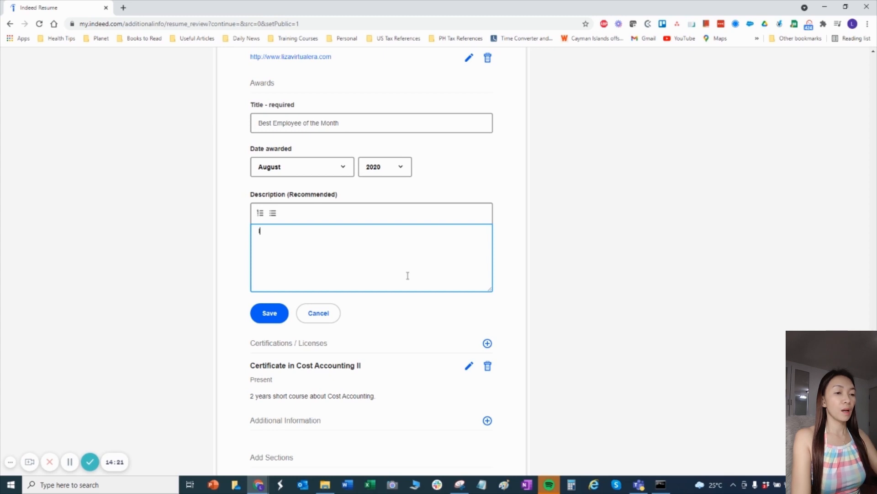
text(I was chosen as be)
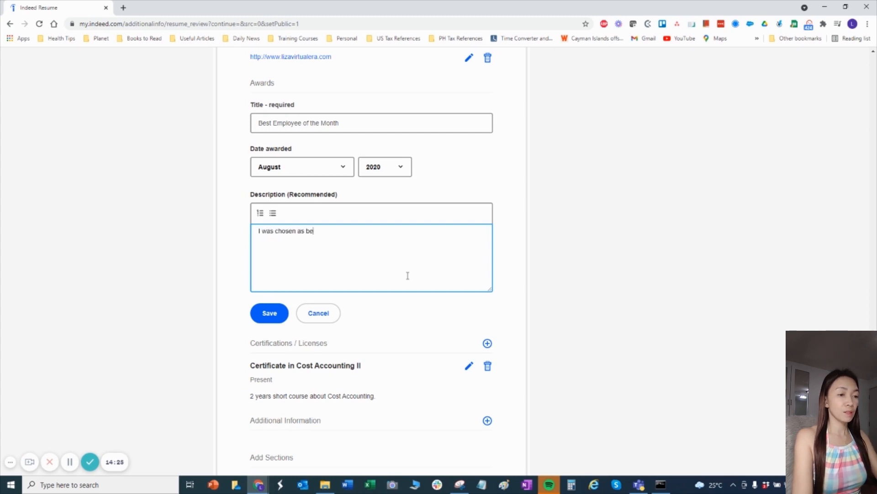
text(st employee of the)
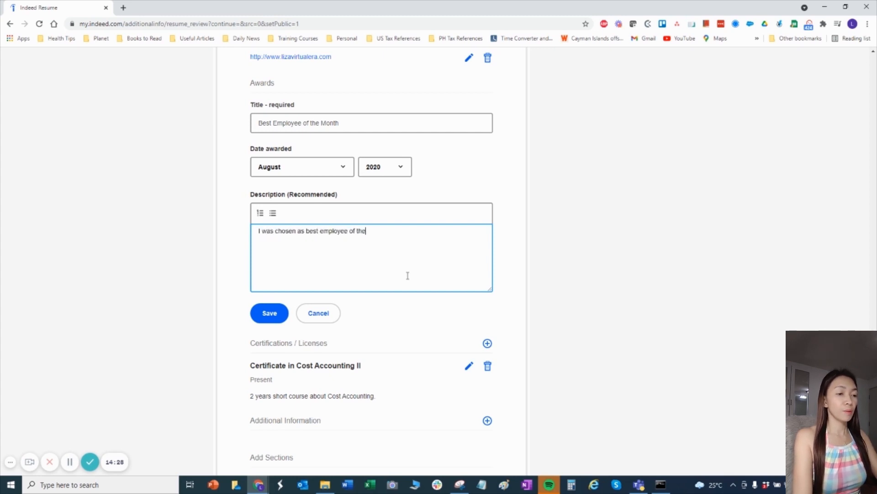
text( month...blah blah...)
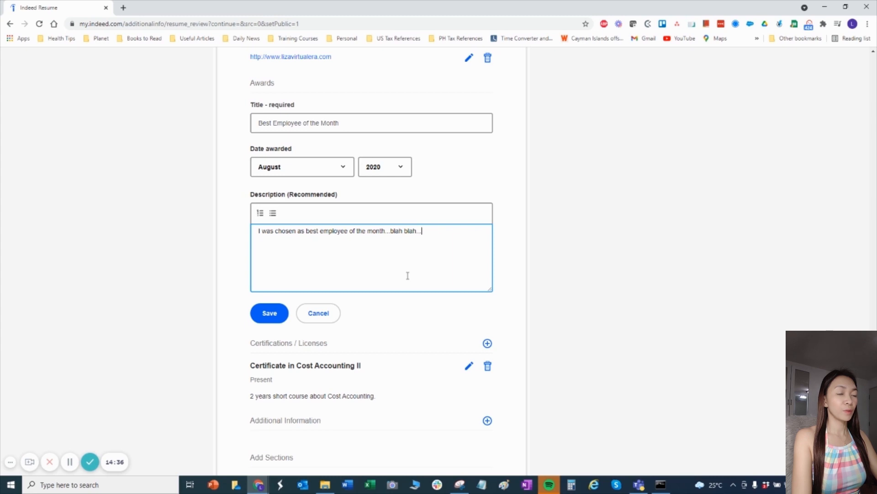
click(281, 318)
click(275, 350)
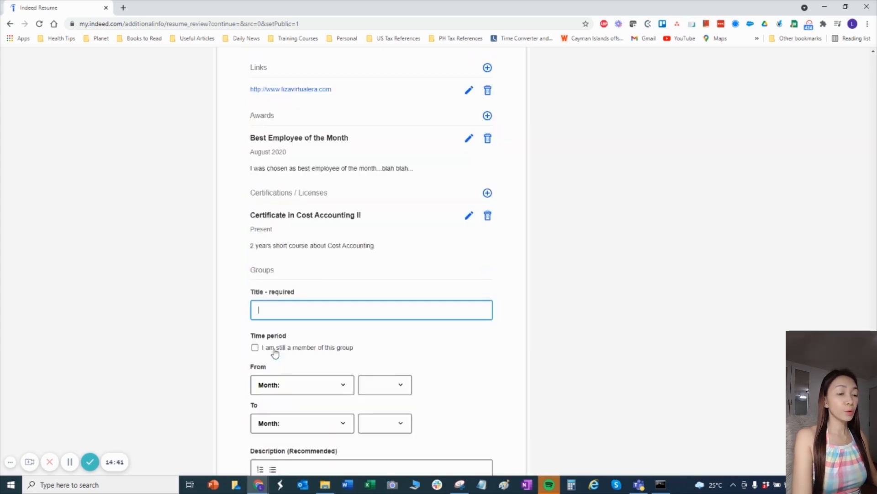
scroll(407, 337, down, 2)
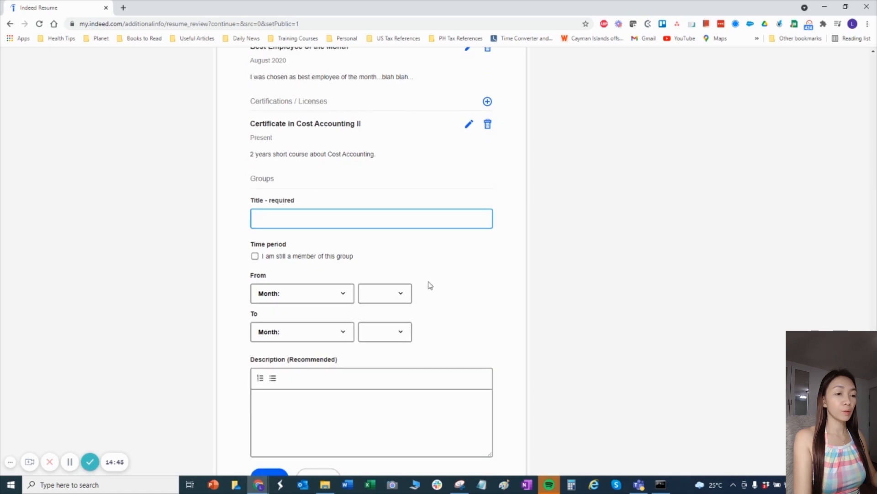
scroll(423, 268, down, 2)
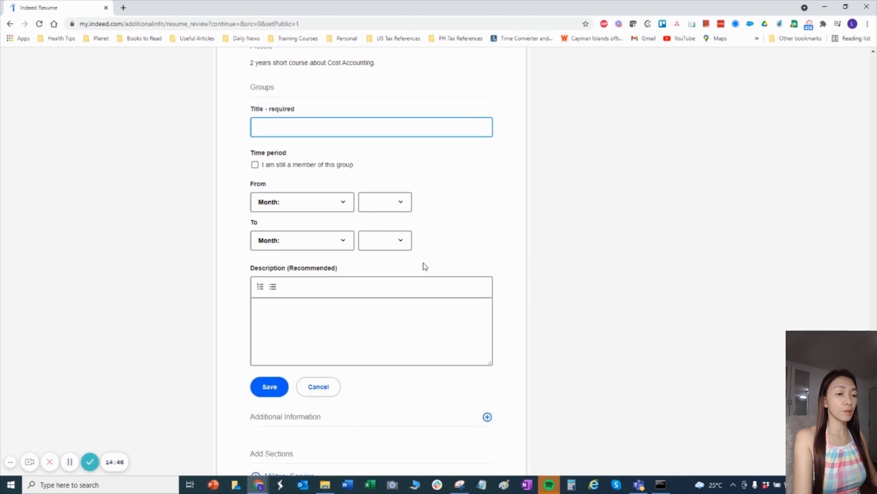
click(327, 389)
click(321, 402)
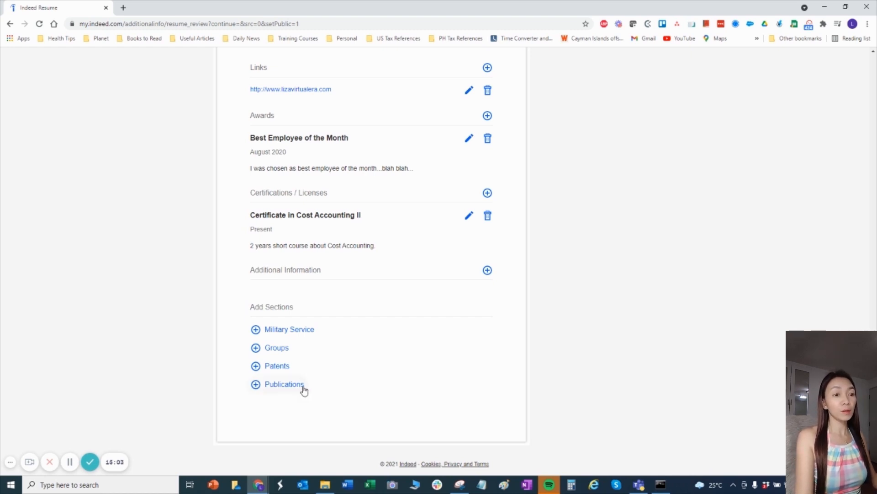
Step: Review the completed resume draft, then save it and continue
scroll(337, 335, up, 20)
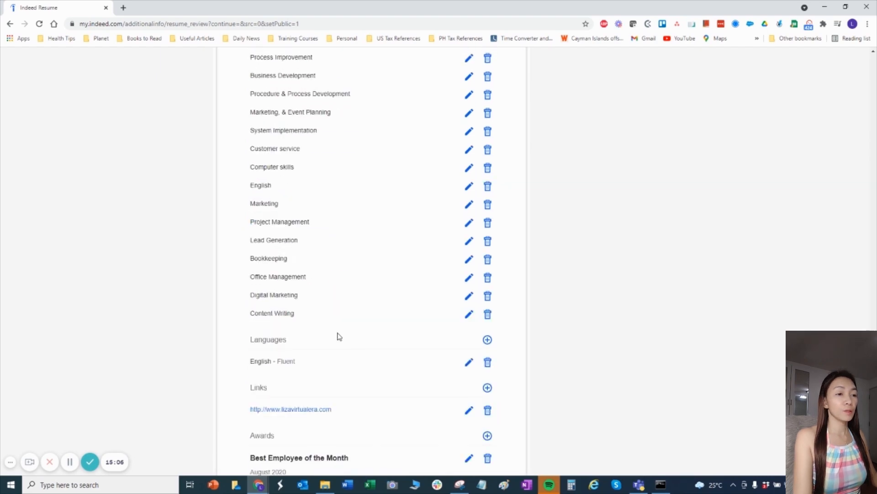
scroll(339, 337, up, 15)
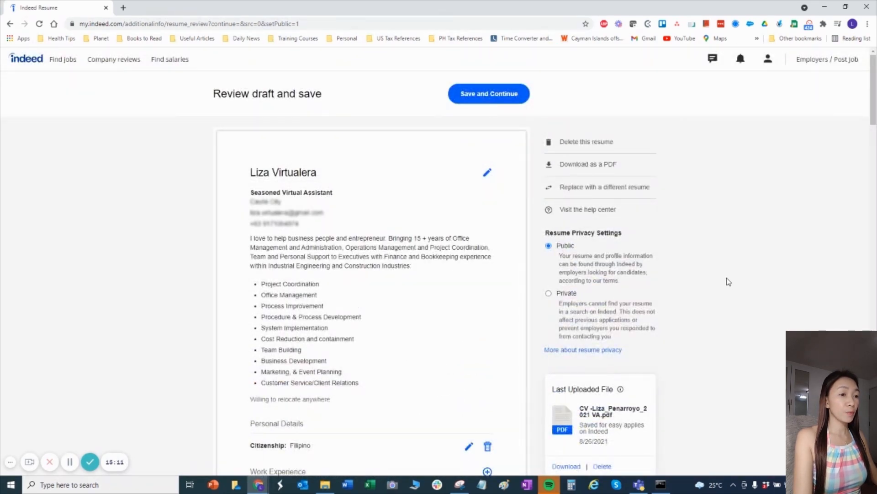
scroll(728, 281, down, 3)
scroll(727, 281, up, 3)
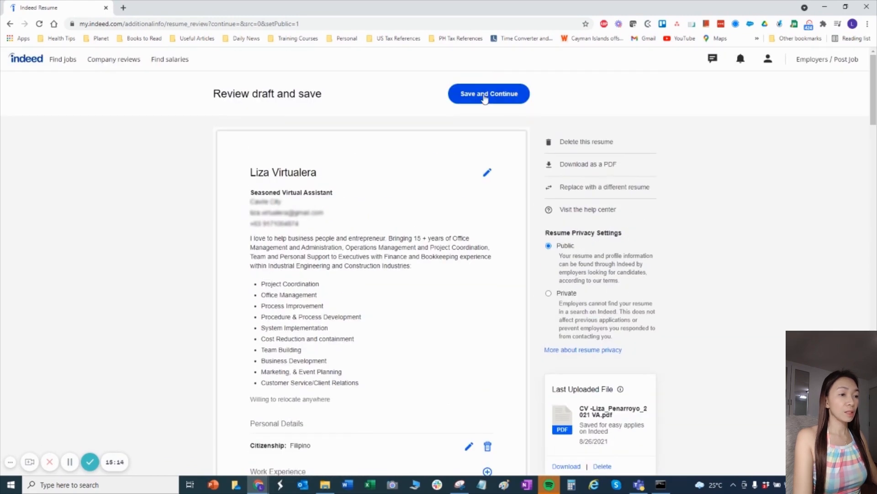
click(485, 98)
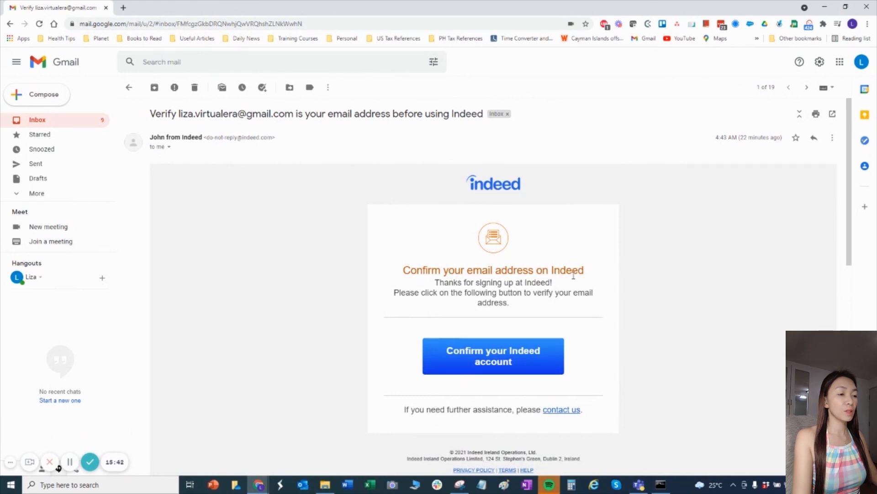
Step: Try to confirm the Indeed account from the verification e-mail in Gmail, then return to the Indeed resume page
click(493, 363)
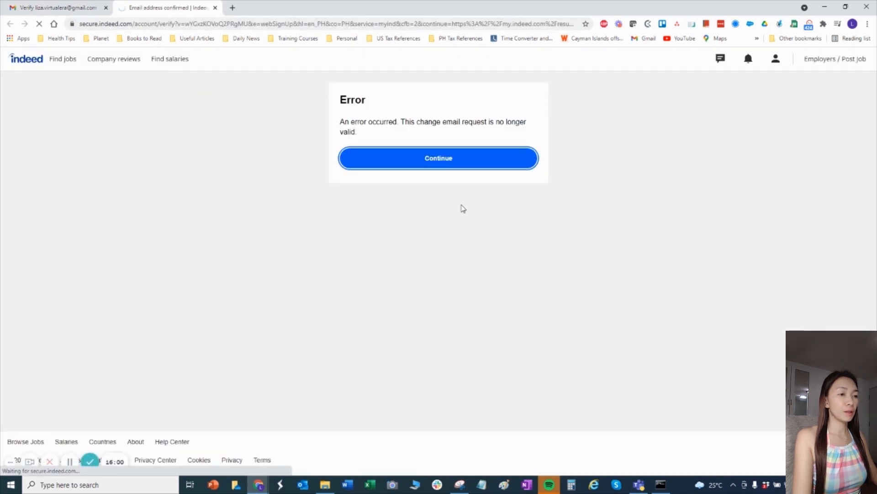
click(215, 8)
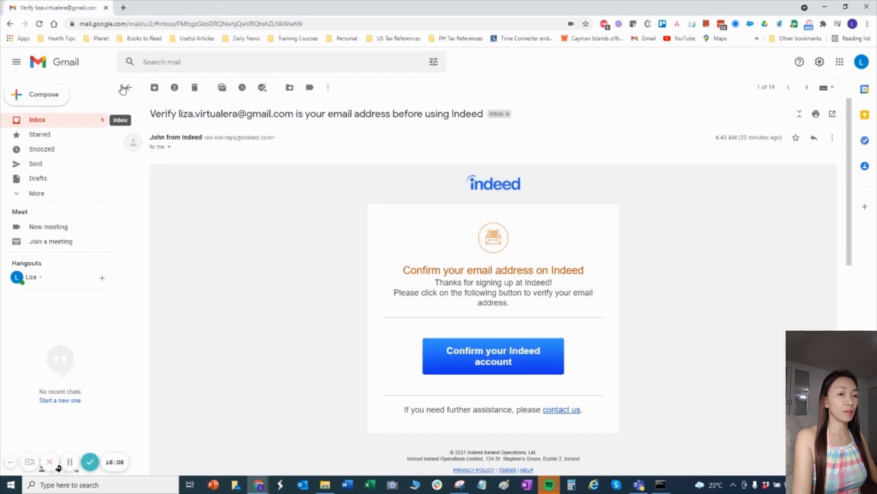
drag(60, 8, 0, 8)
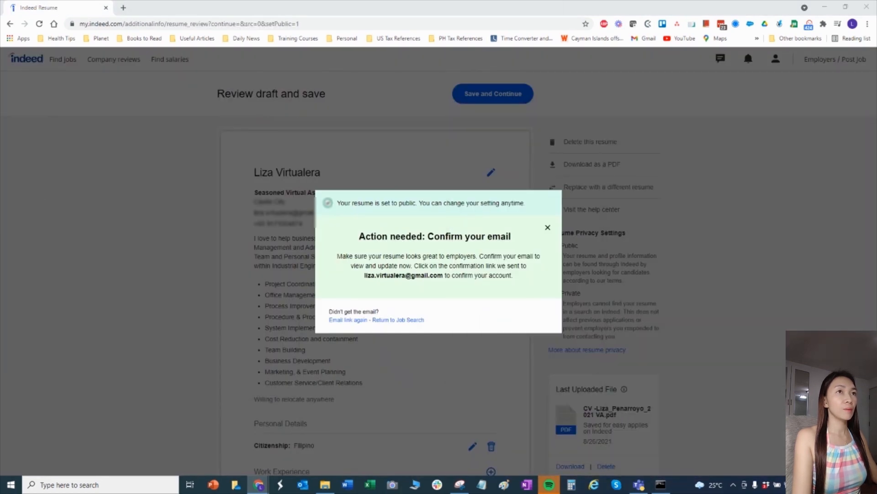
Step: Have the confirmation link e-mailed again and confirm the Indeed account from the new message in Gmail
click(347, 322)
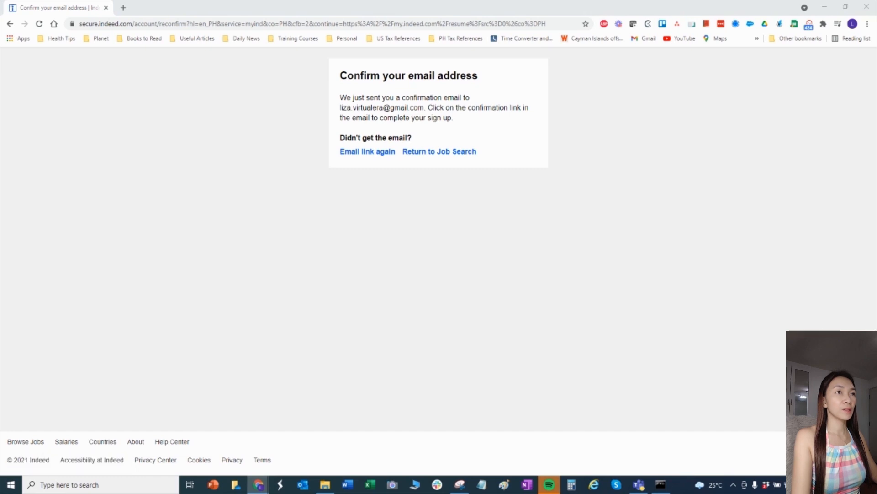
drag(876, 176, 259, 2)
click(510, 441)
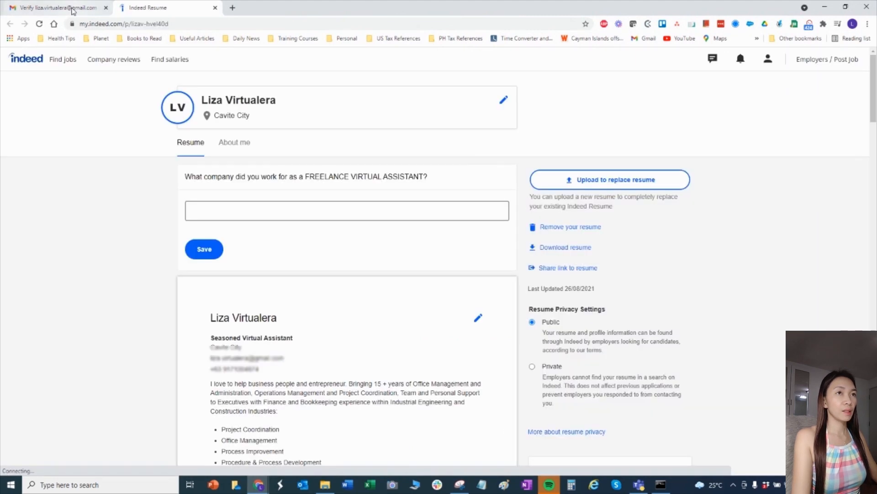
drag(74, 9, 876, 44)
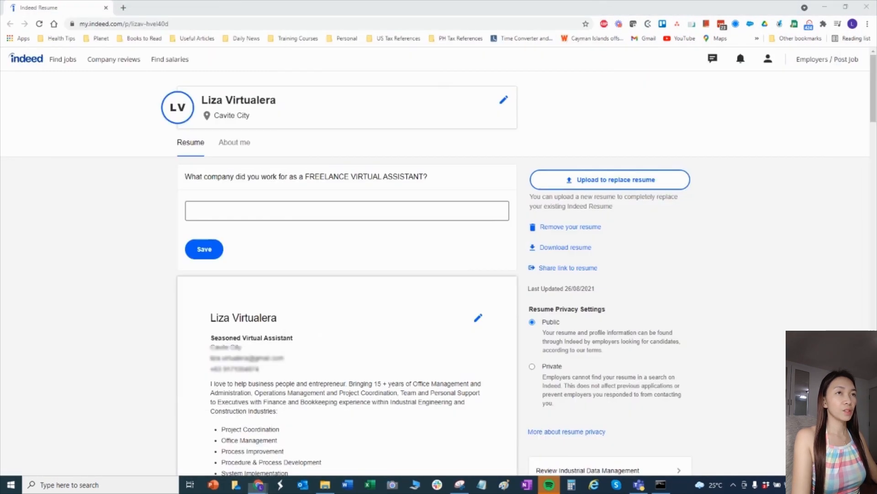
Step: Look through the published resume on the profile page
scroll(270, 180, down, 3)
scroll(269, 180, up, 3)
scroll(269, 180, down, 2)
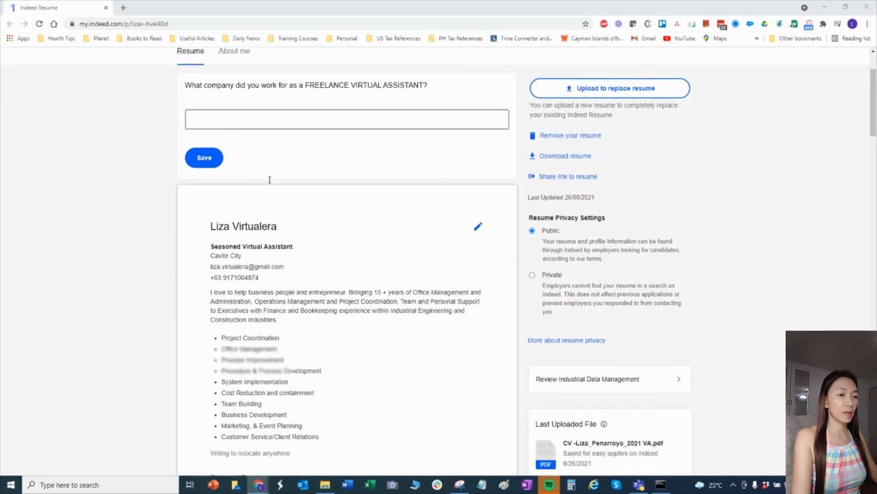
scroll(270, 180, up, 2)
scroll(308, 256, down, 7)
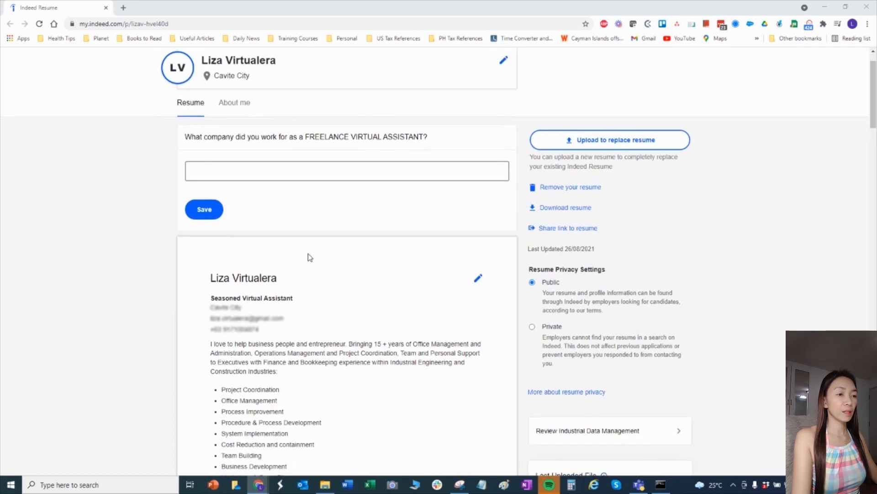
scroll(307, 256, down, 8)
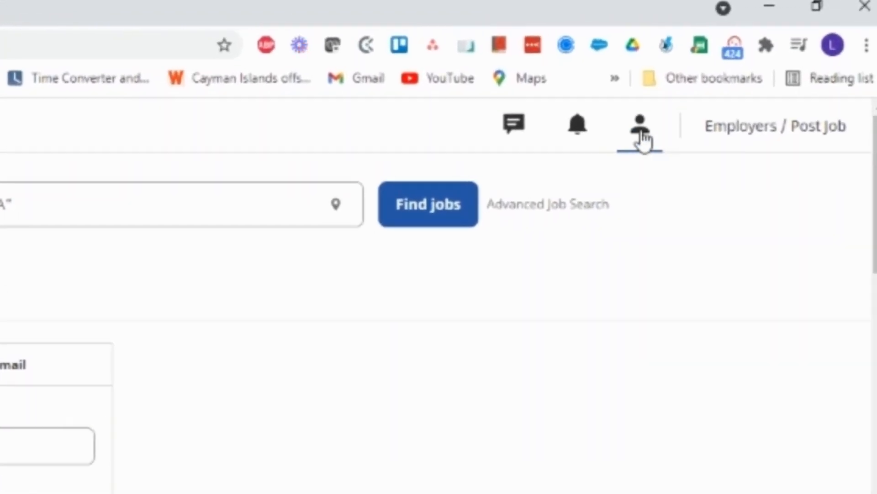
Step: Open the About me section of the account's profile and turn on availability to start immediately
click(641, 135)
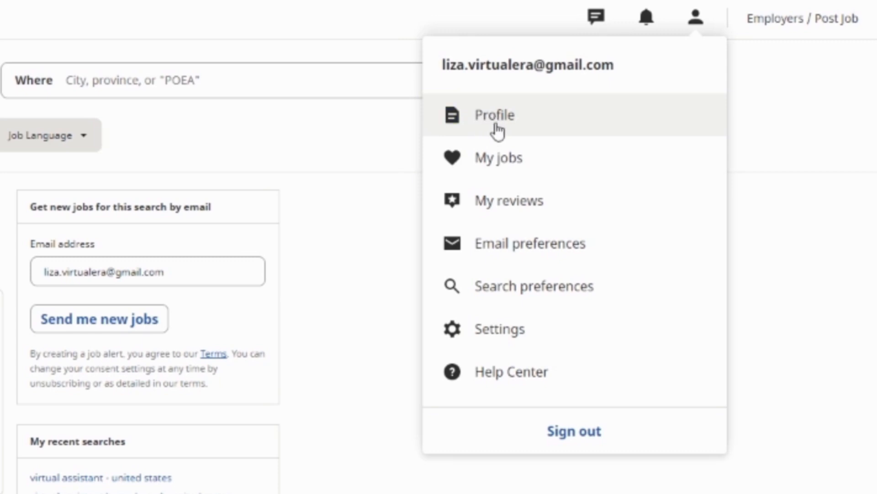
click(495, 133)
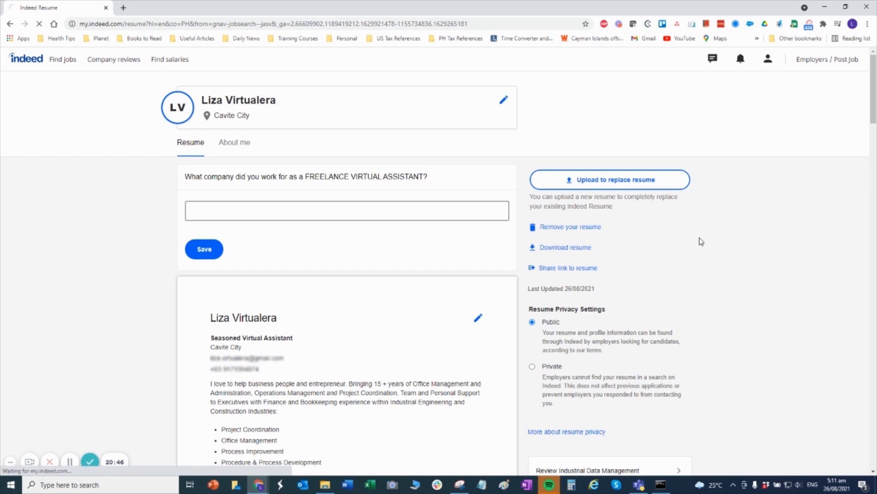
scroll(700, 241, down, 1)
scroll(396, 294, down, 6)
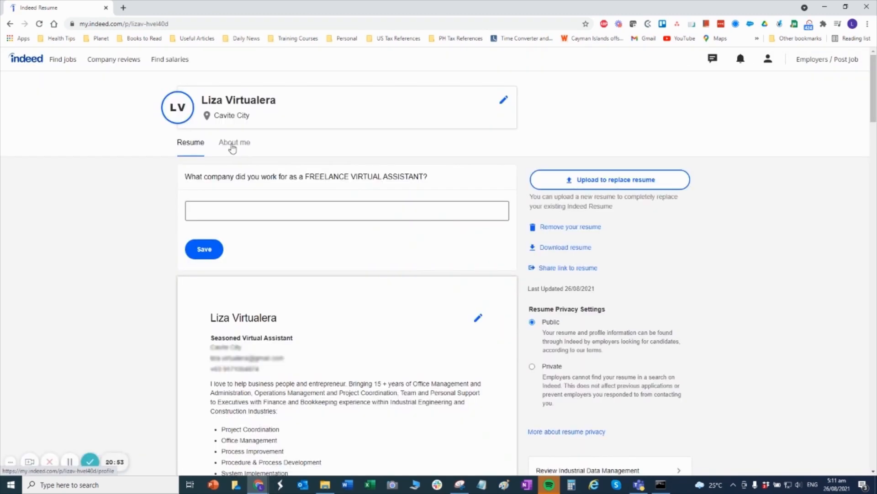
click(234, 145)
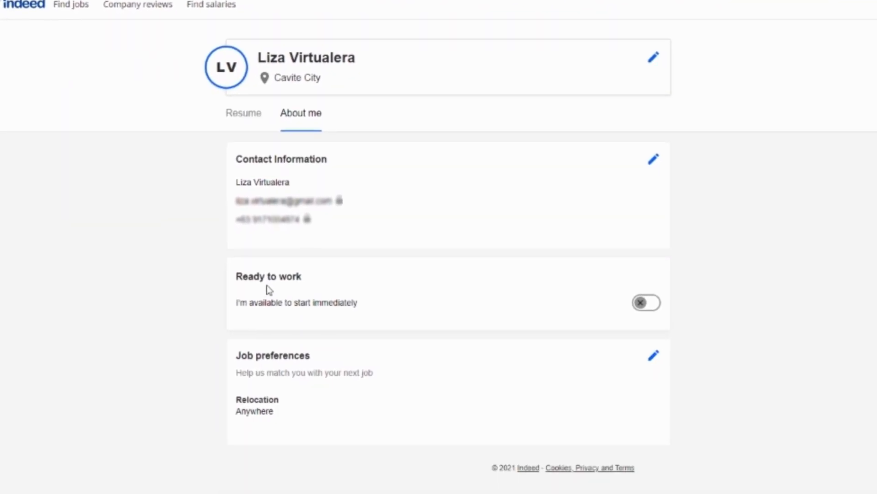
click(652, 308)
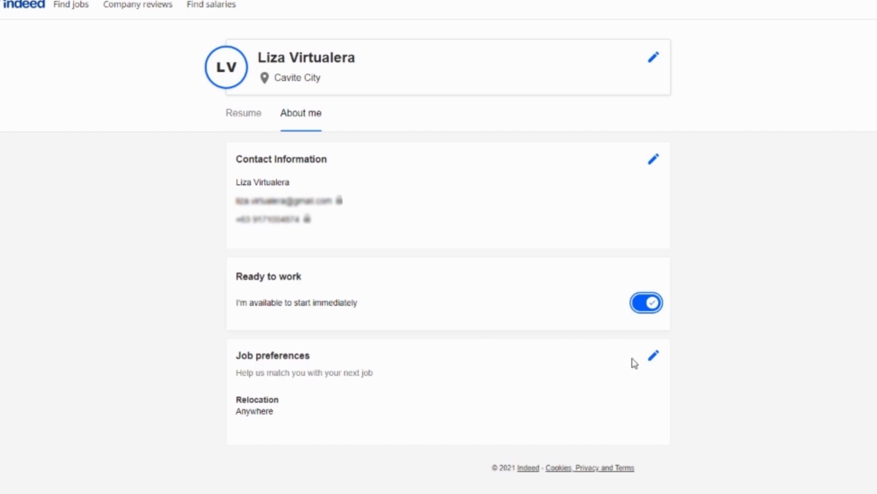
Step: Edit the job preferences and select the desired job types Full-time, Contract, Internship, Part-time, Temporary, Commission and Permanent
click(654, 356)
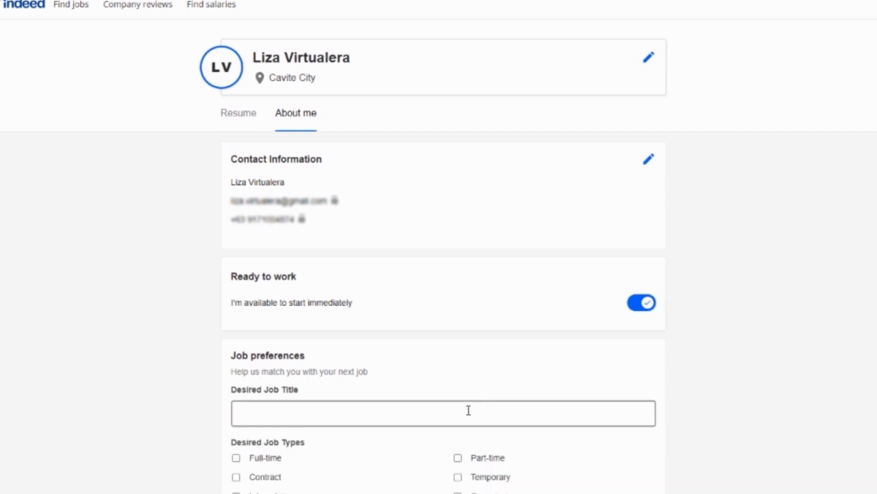
scroll(469, 410, down, 4)
click(236, 297)
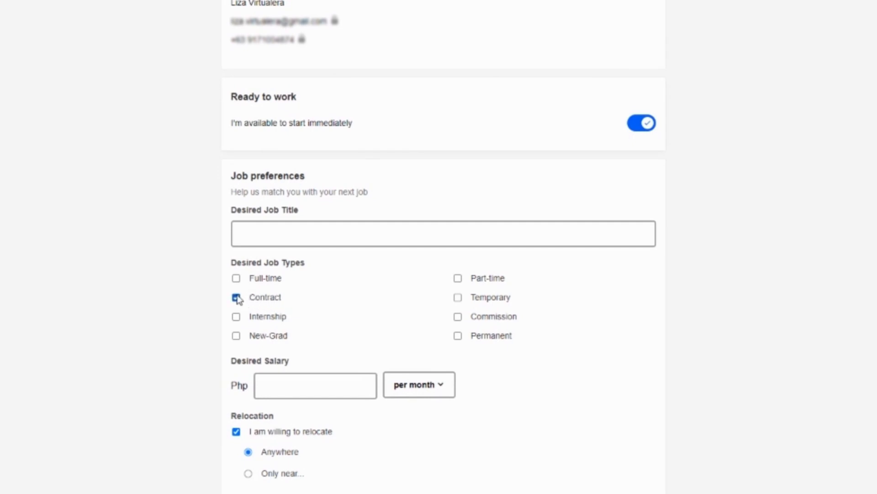
click(236, 278)
click(236, 317)
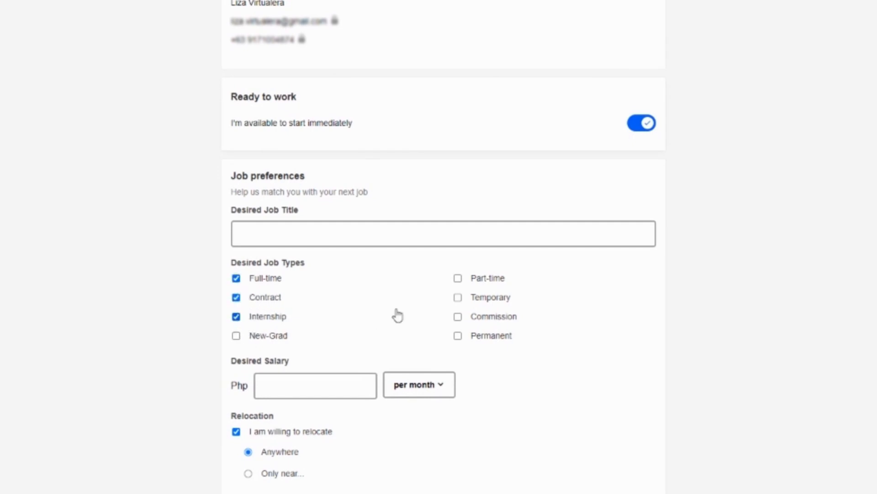
click(458, 278)
click(458, 298)
click(457, 317)
click(457, 337)
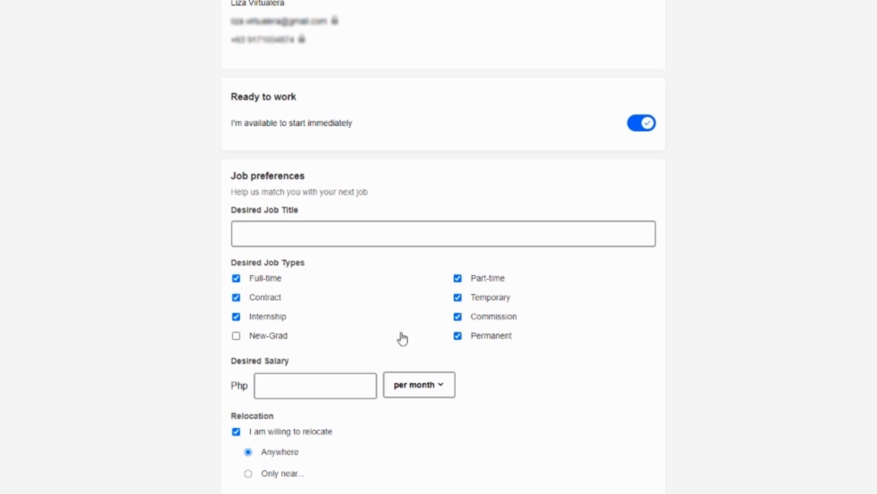
Step: Set the desired salary to Php 60000 per month and save the job preferences
scroll(454, 390, down, 1)
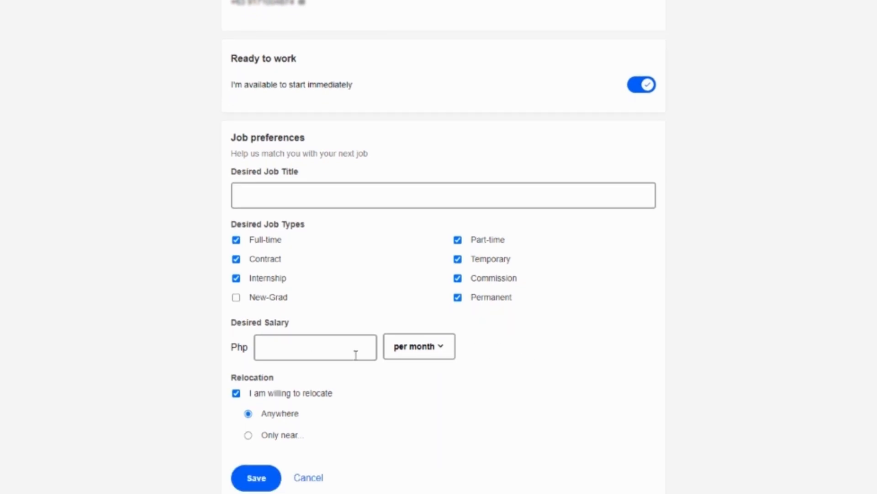
click(323, 347)
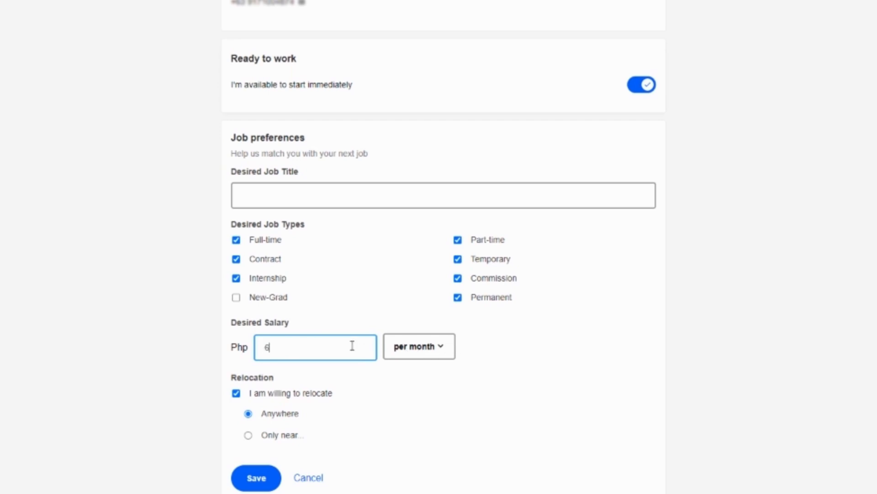
click(445, 354)
click(510, 359)
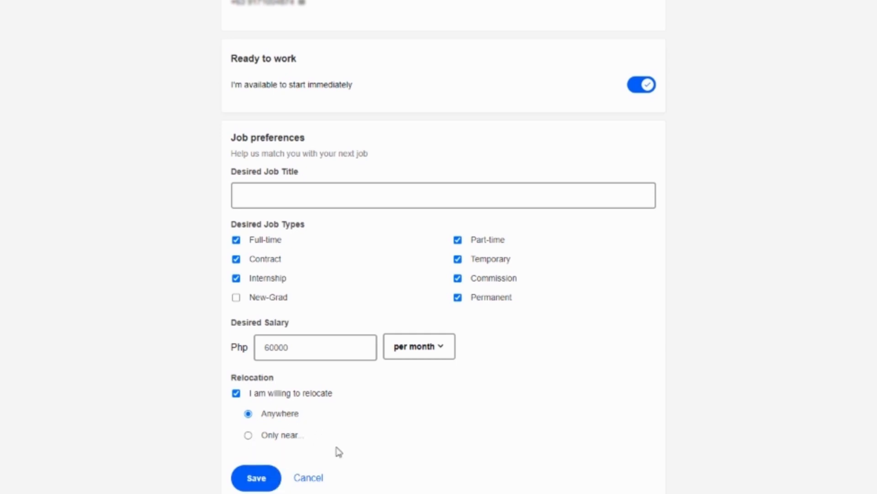
click(254, 487)
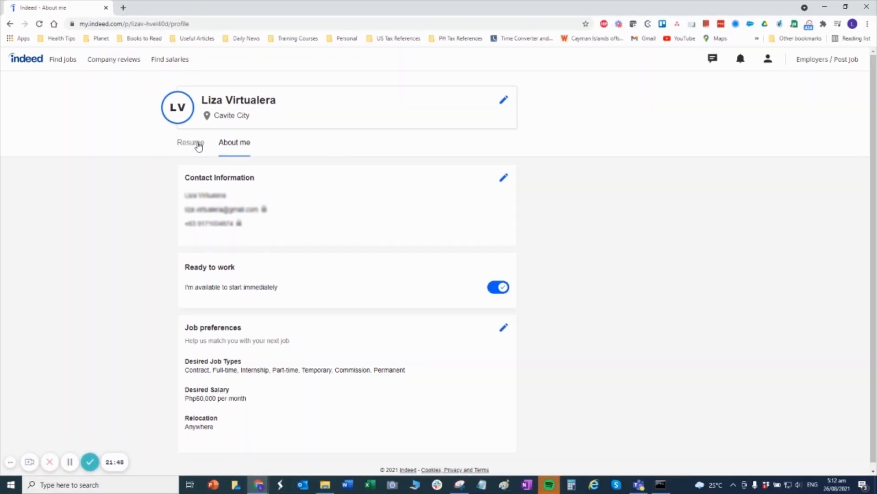
Step: Look through the resume on the profile and return to the About me section
click(198, 146)
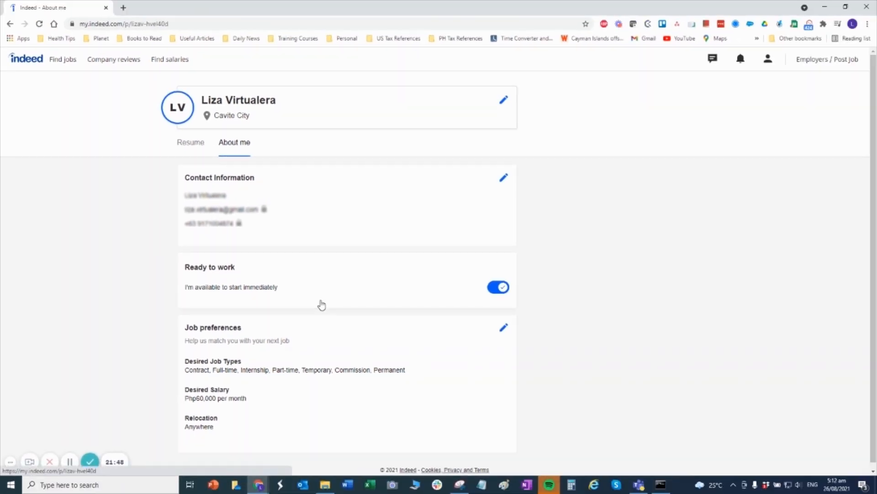
scroll(321, 305, down, 10)
scroll(321, 304, up, 7)
scroll(322, 305, up, 6)
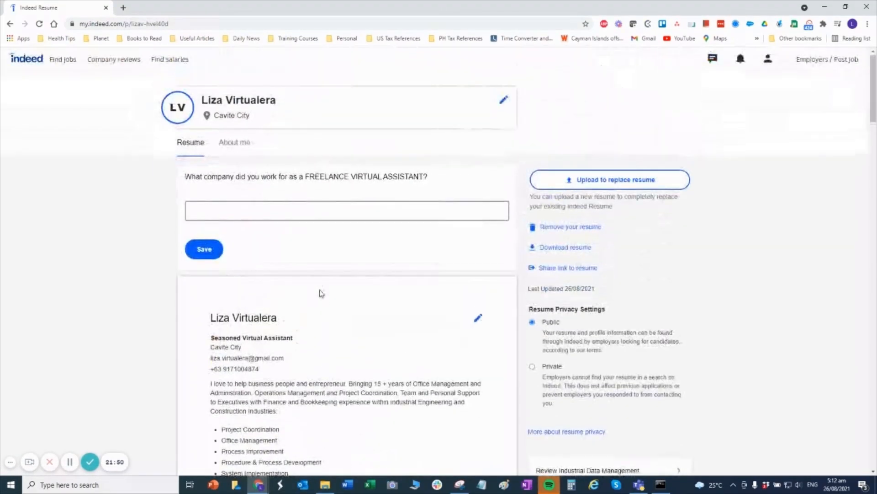
click(235, 147)
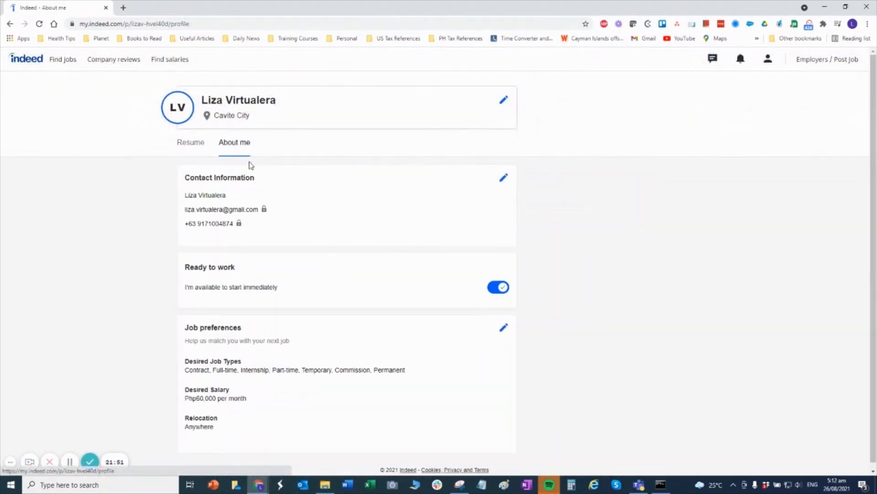
Step: Set the resume's privacy to Private on the Resume page and review the last uploaded file
click(184, 146)
scroll(677, 288, down, 4)
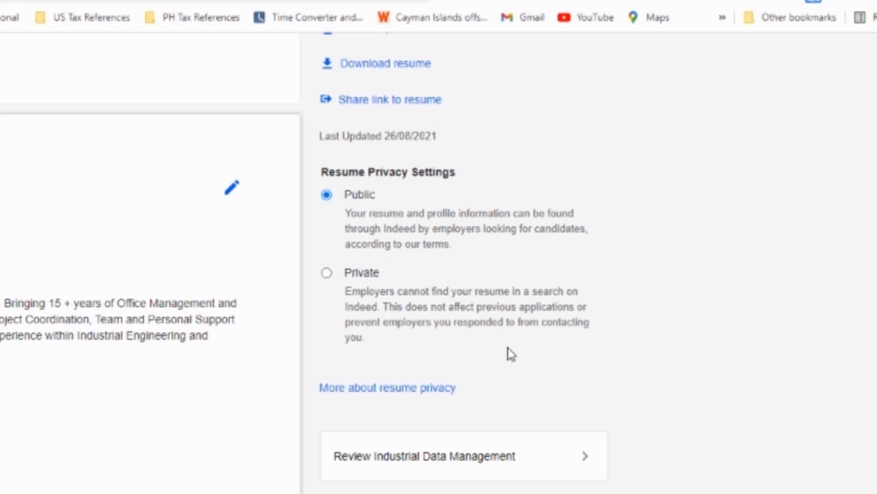
click(327, 274)
scroll(423, 359, down, 3)
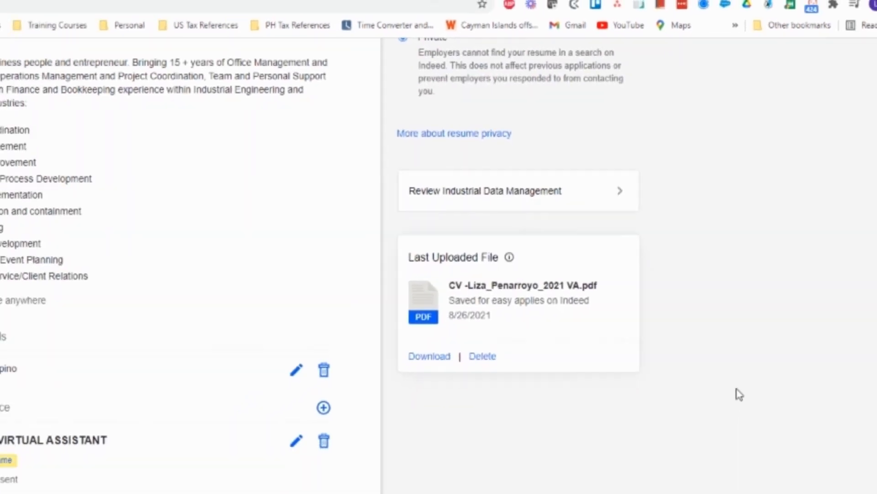
scroll(404, 333, down, 4)
scroll(382, 297, up, 10)
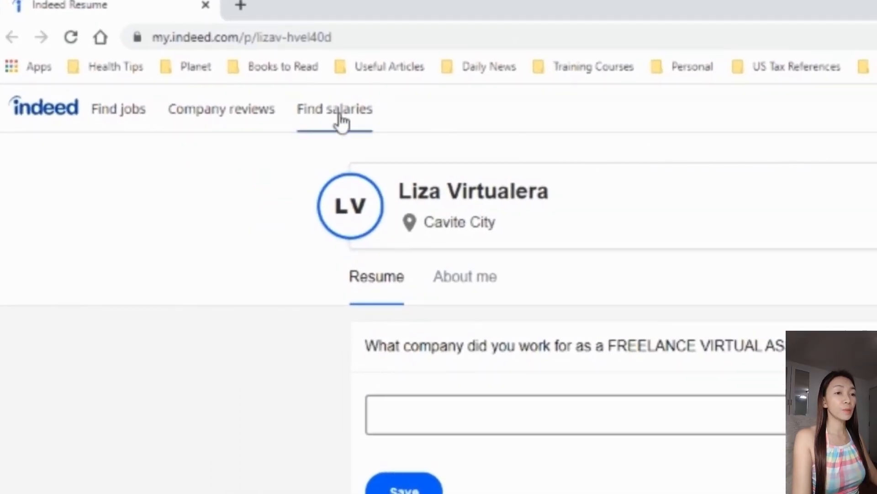
Step: Search the job listings for "virtual assistant home based" and browse the listed jobs
click(105, 114)
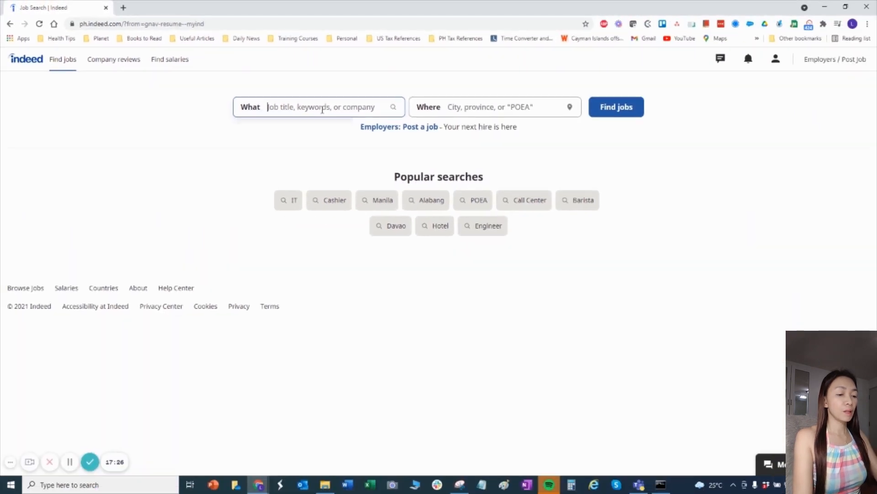
text(virtual a)
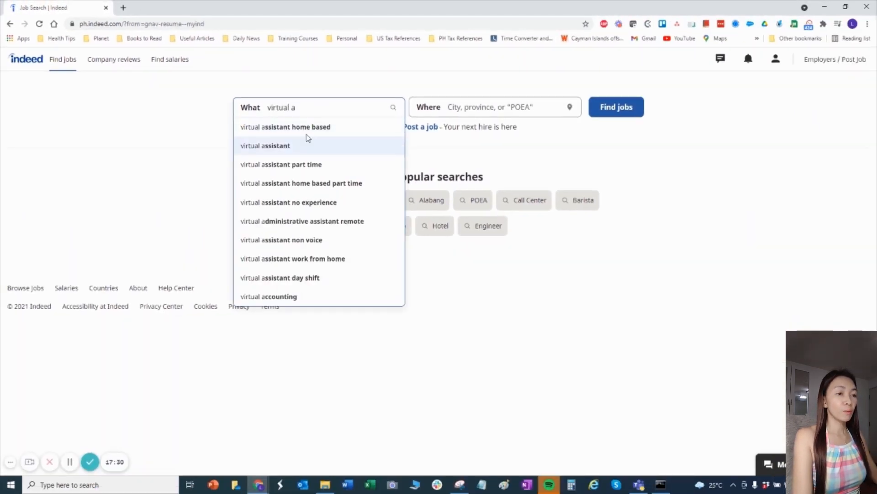
click(309, 128)
click(613, 110)
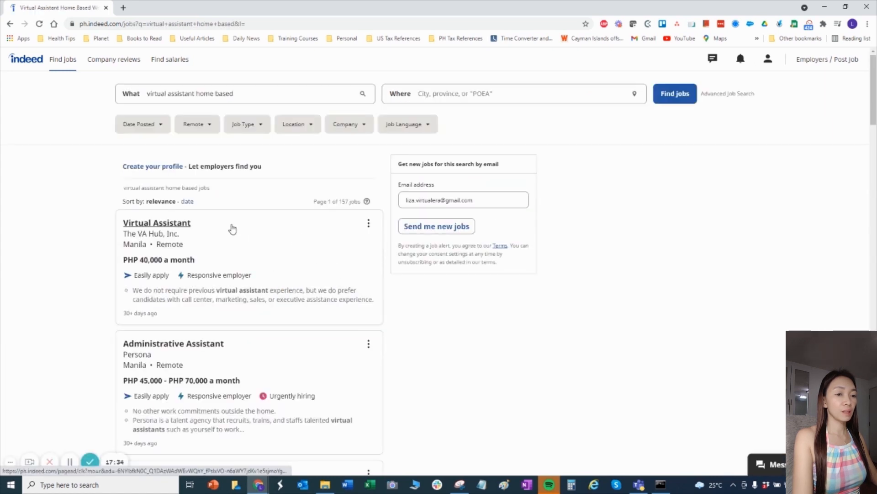
scroll(200, 235, down, 2)
scroll(198, 233, up, 1)
scroll(151, 188, down, 8)
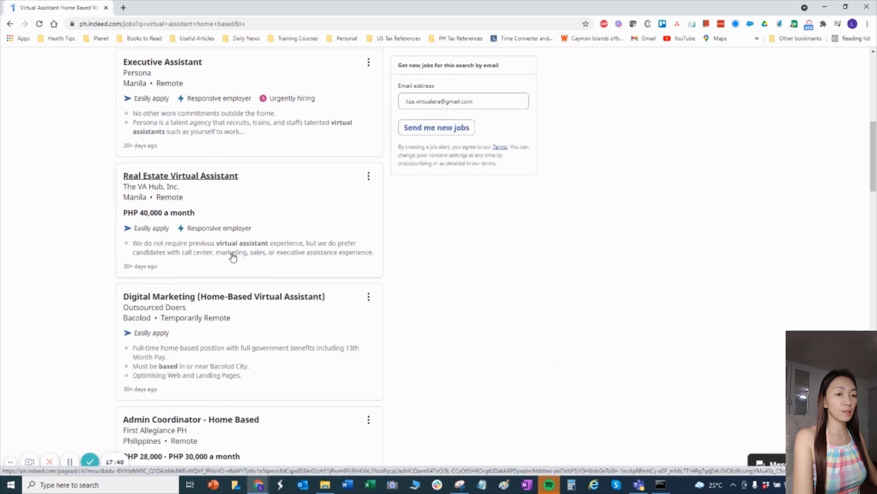
scroll(286, 255, up, 10)
Step: Search for the home-based virtual assistant jobs in "united states" and try to request e-mail alerts for new ones
click(588, 93)
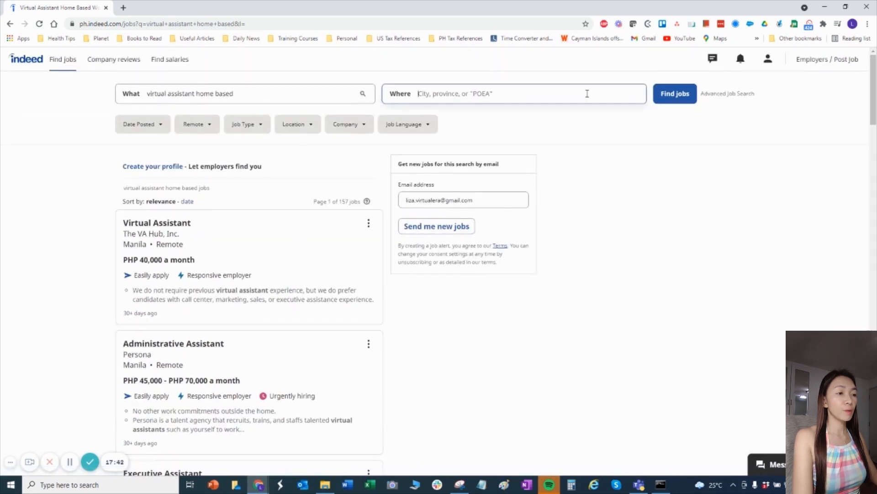
text(united sta)
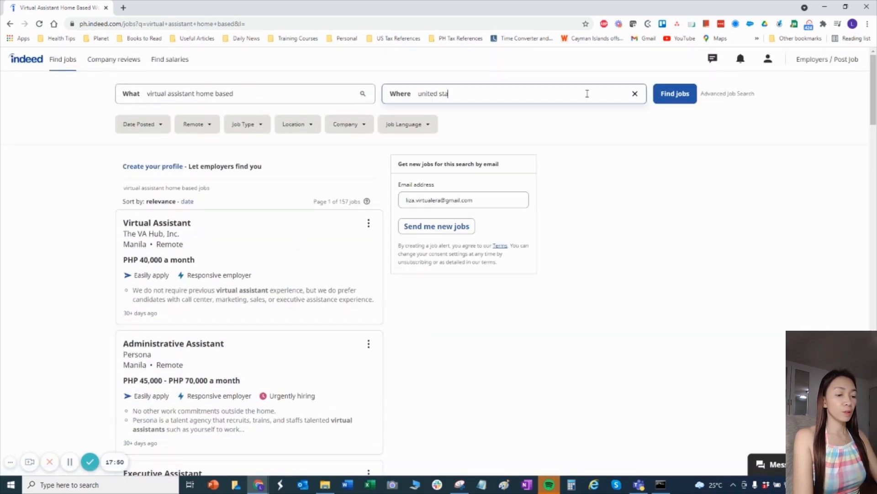
text(tes)
click(678, 94)
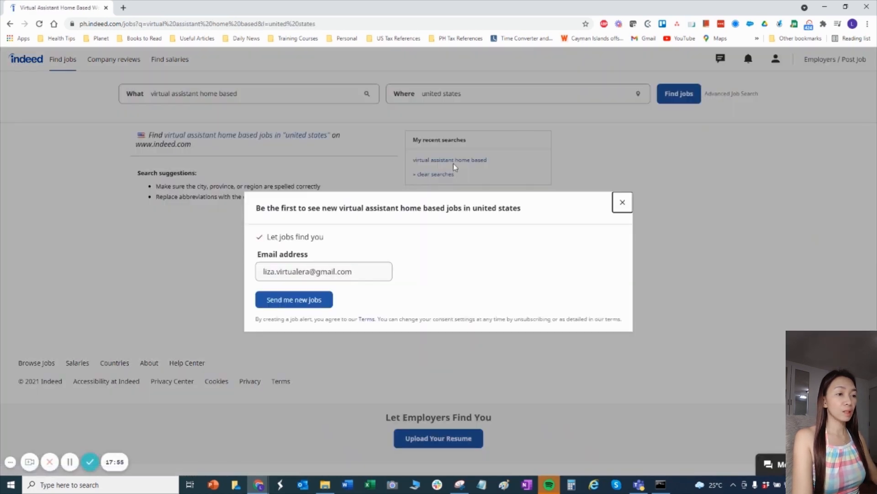
click(297, 304)
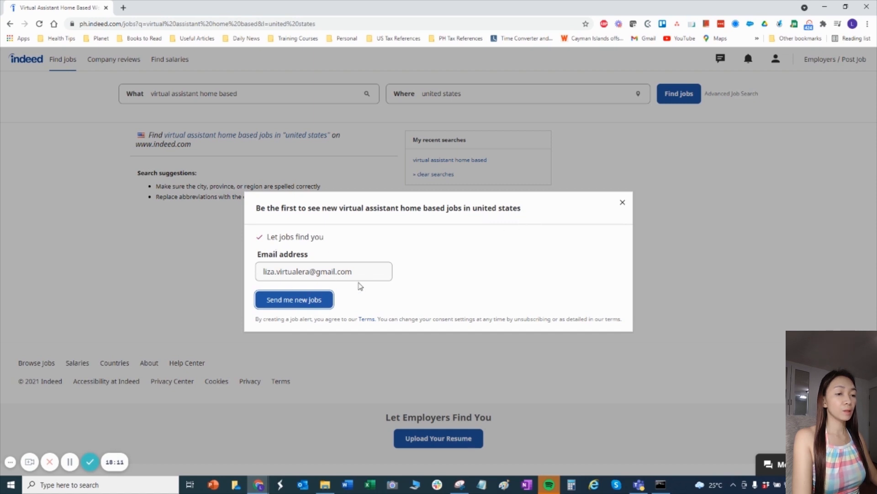
click(302, 305)
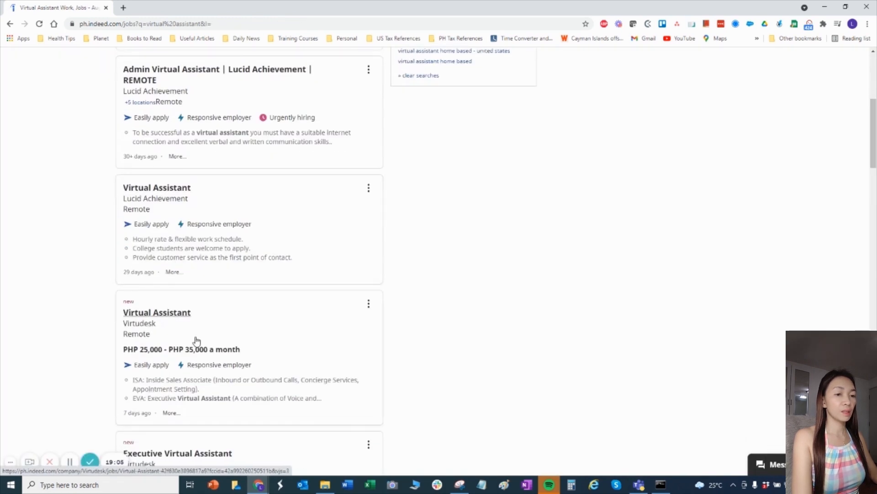
Step: Browse the job results for "virtual assistant" and open the account menu
scroll(204, 353, down, 5)
scroll(209, 260, down, 3)
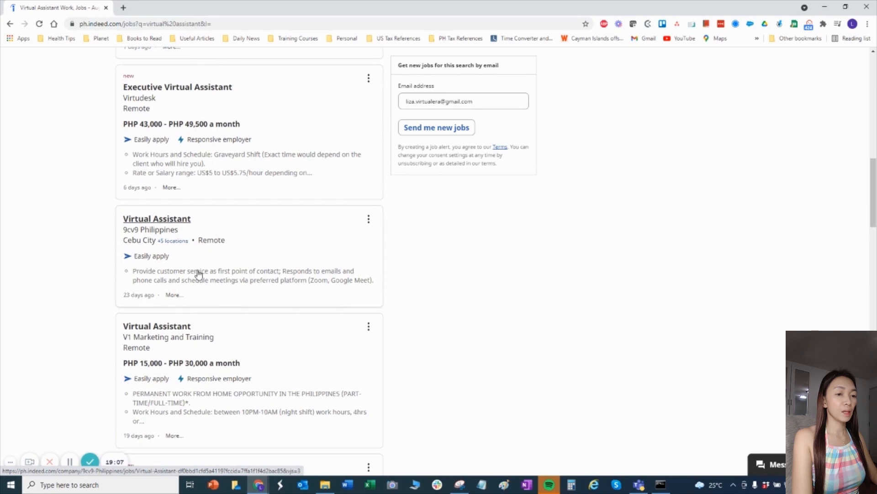
scroll(196, 274, down, 3)
scroll(199, 276, down, 15)
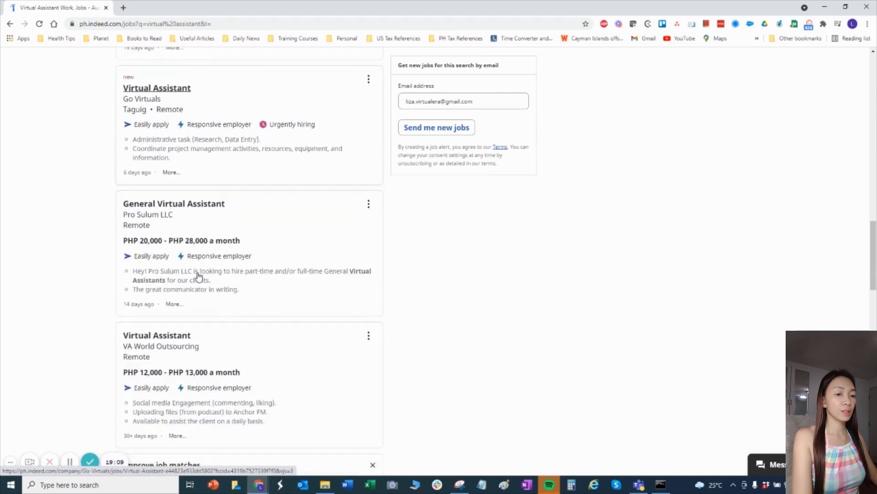
scroll(551, 257, up, 20)
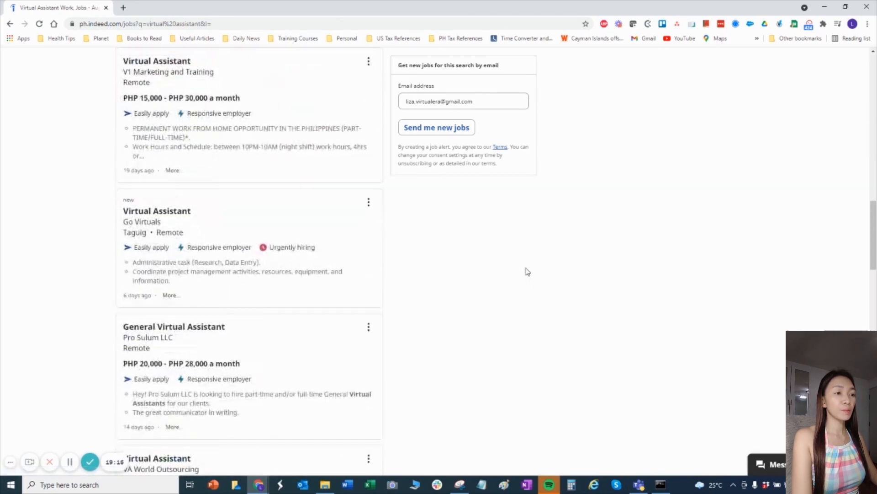
scroll(535, 266, up, 2)
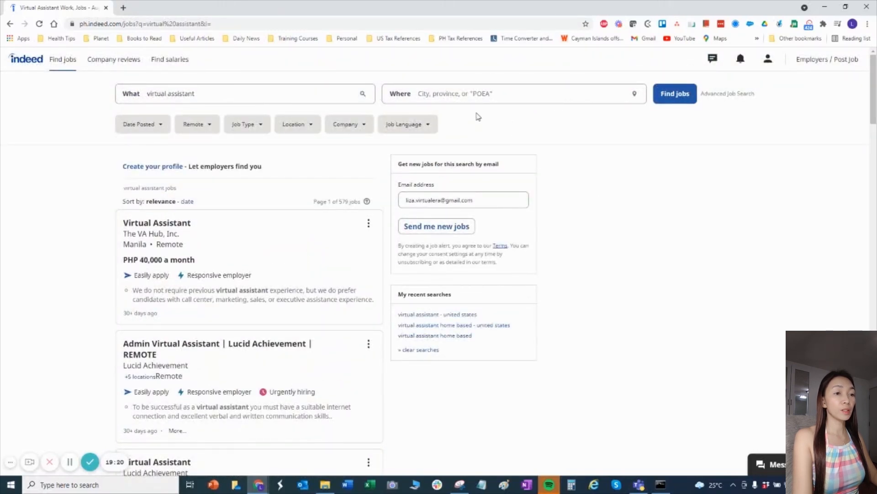
click(768, 60)
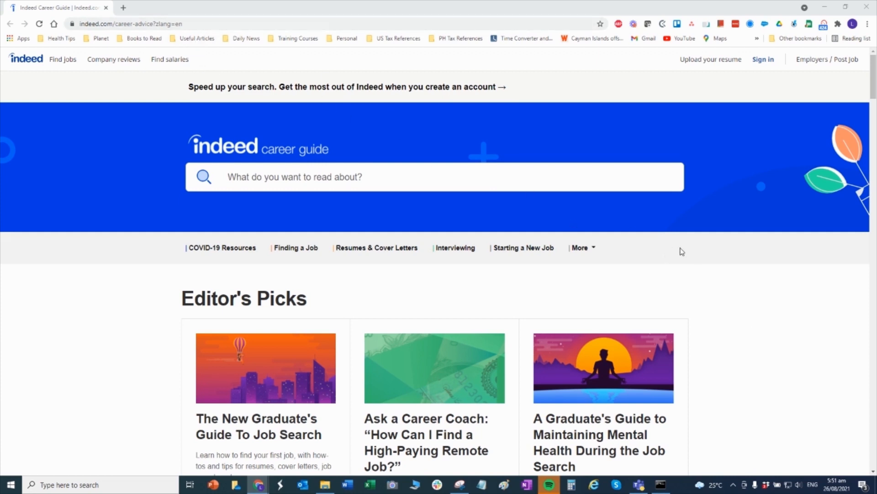
Step: Look through the Indeed career guide's articles on finding a job, resumes and cover letters, and interviewing
scroll(705, 259, down, 2)
scroll(705, 259, up, 2)
scroll(402, 273, down, 5)
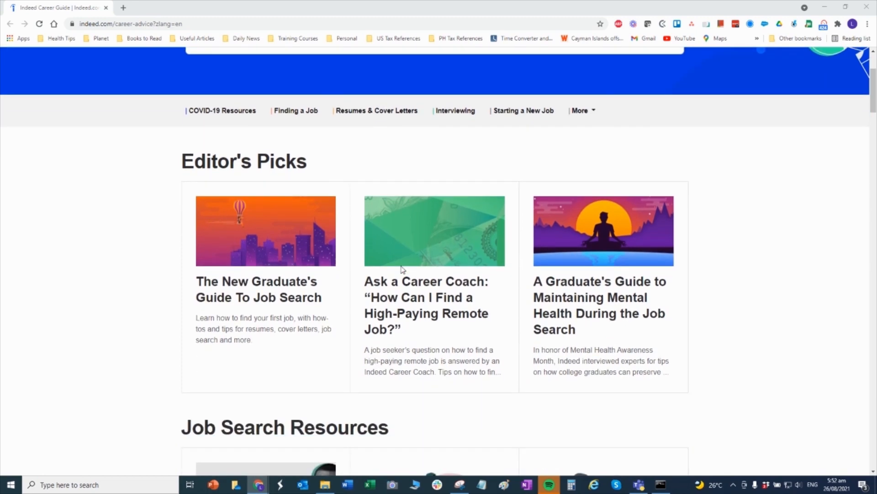
scroll(402, 272, up, 2)
scroll(412, 232, up, 2)
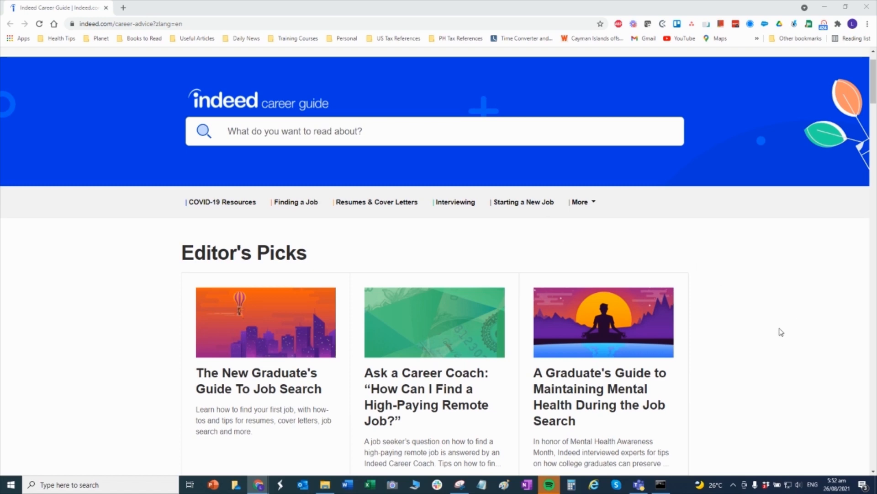
scroll(774, 333, down, 3)
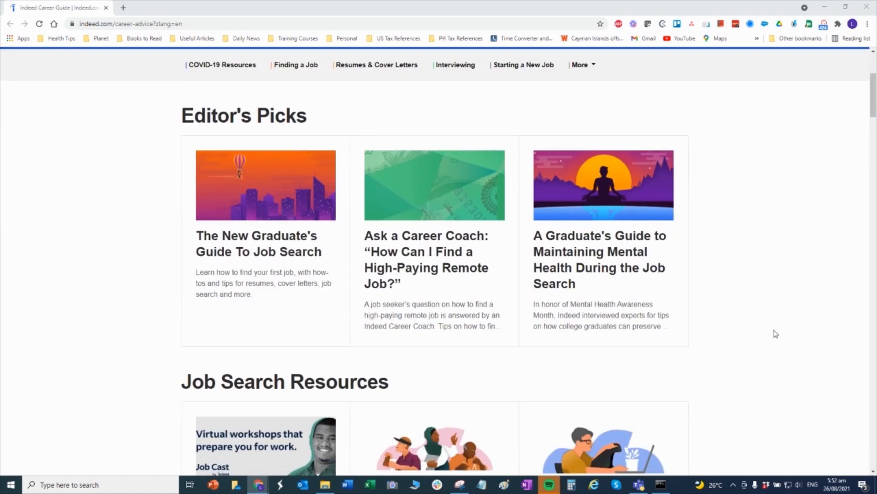
scroll(272, 217, down, 3)
scroll(274, 297, down, 9)
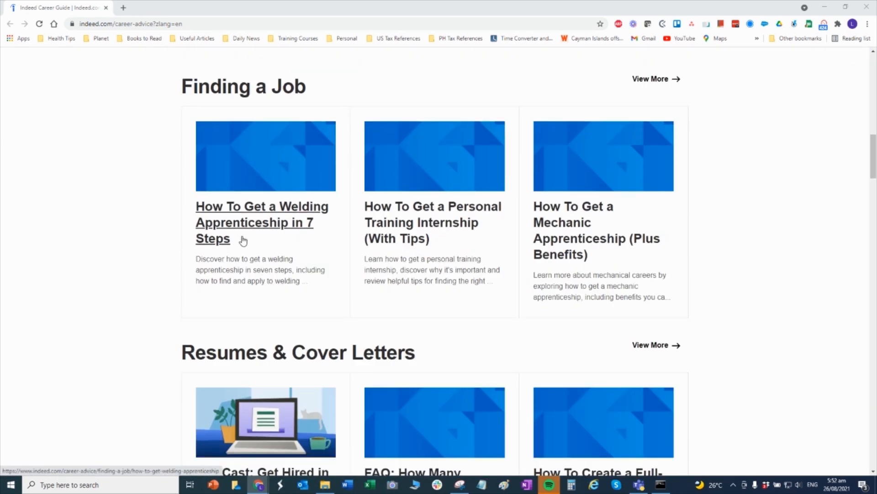
scroll(294, 218, down, 1)
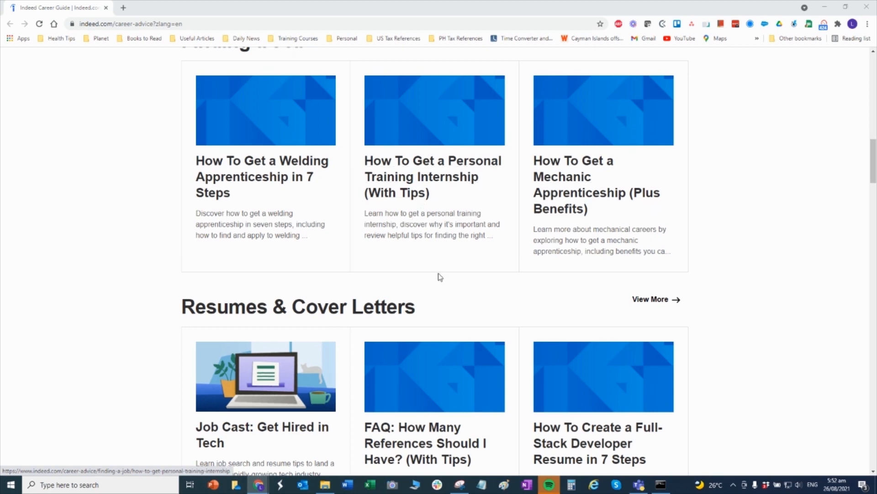
scroll(471, 146, down, 4)
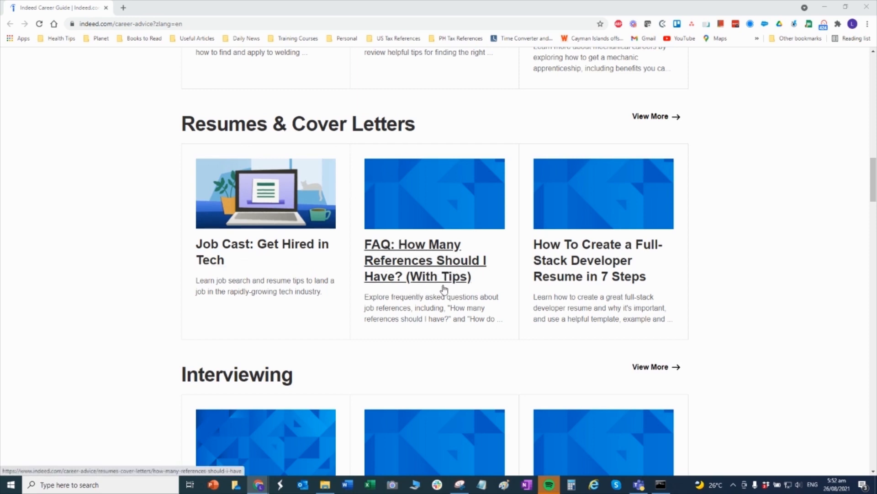
scroll(689, 295, down, 6)
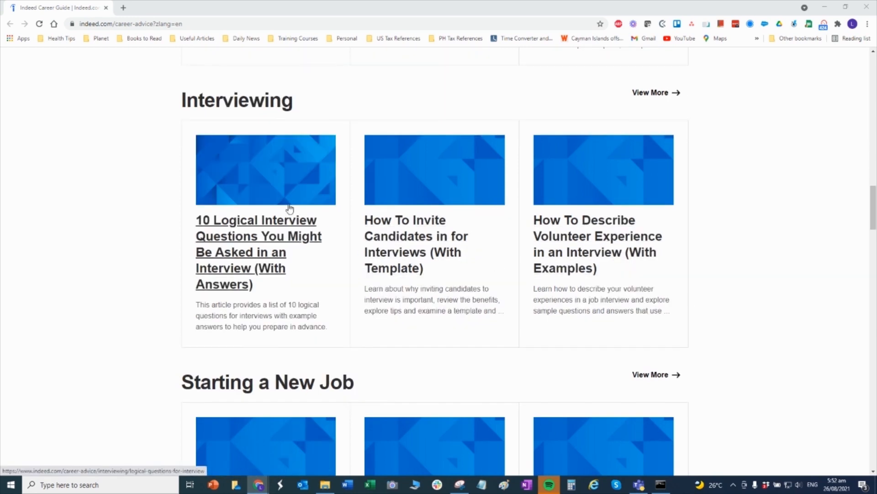
Step: Look through the career guide's sections on starting a new job, pay and salary, and career development, and review the Editor's Picks
scroll(297, 263, down, 2)
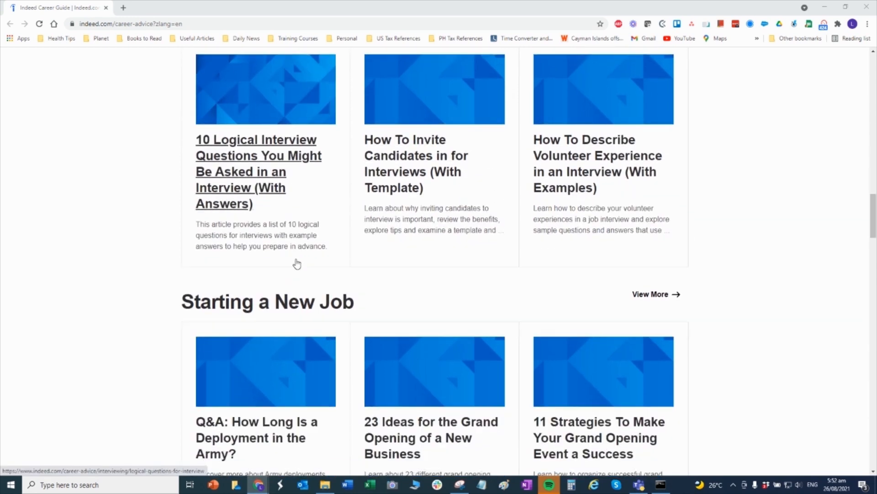
scroll(297, 264, down, 4)
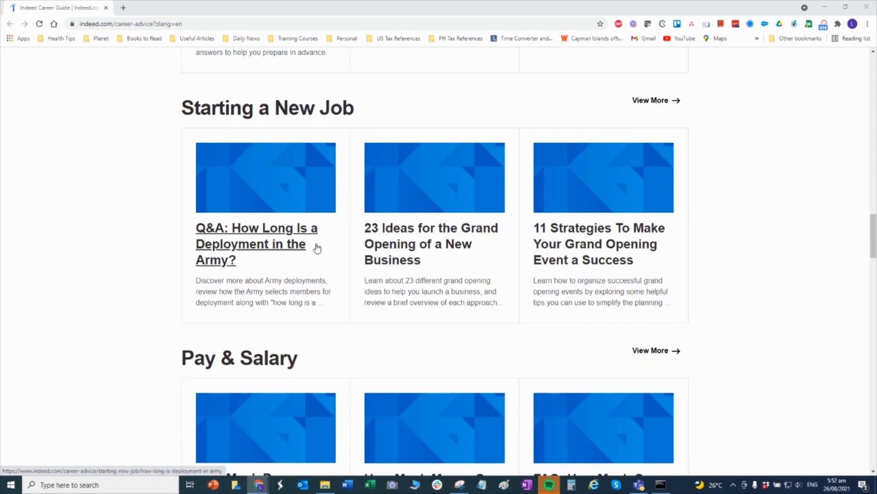
scroll(622, 304, down, 5)
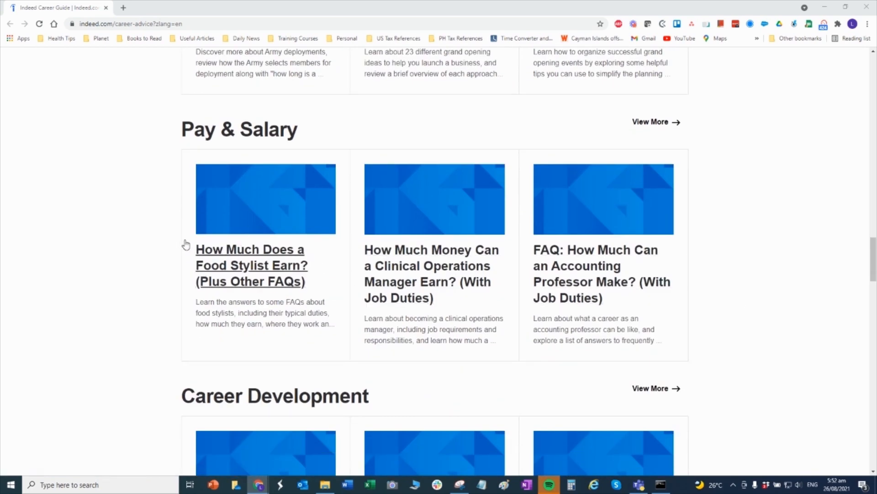
scroll(265, 272, down, 4)
scroll(260, 271, up, 15)
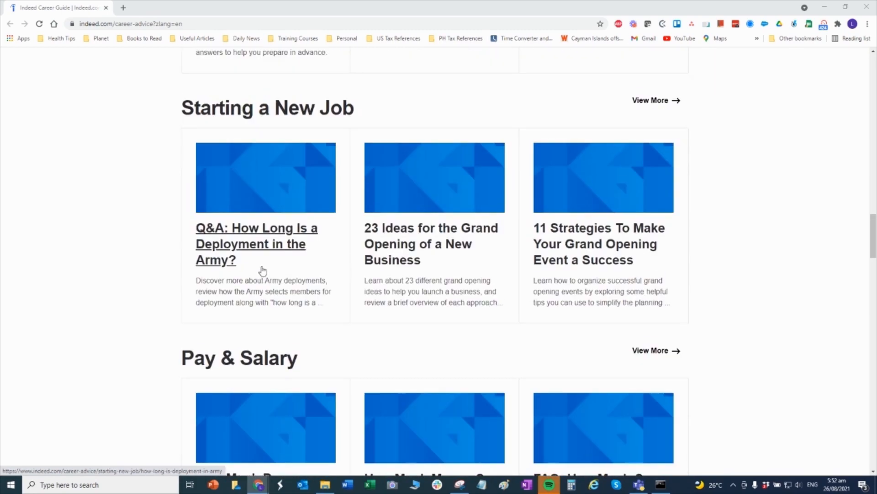
scroll(259, 269, up, 20)
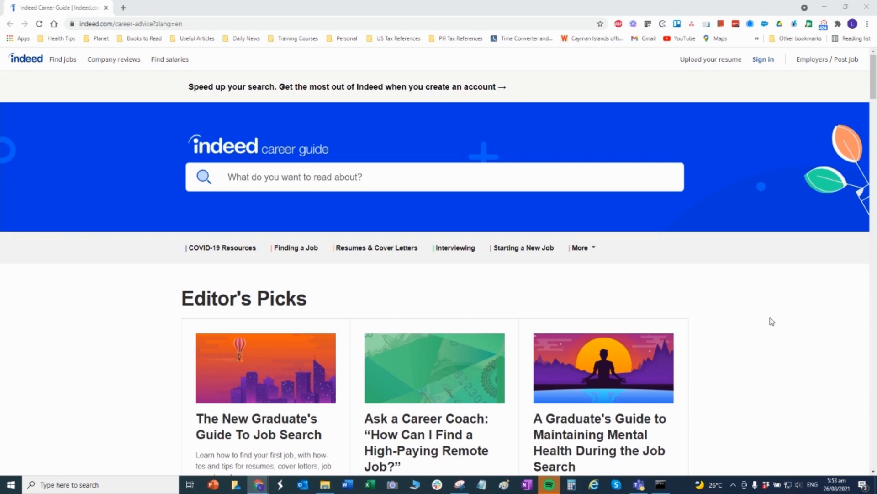
scroll(757, 310, down, 20)
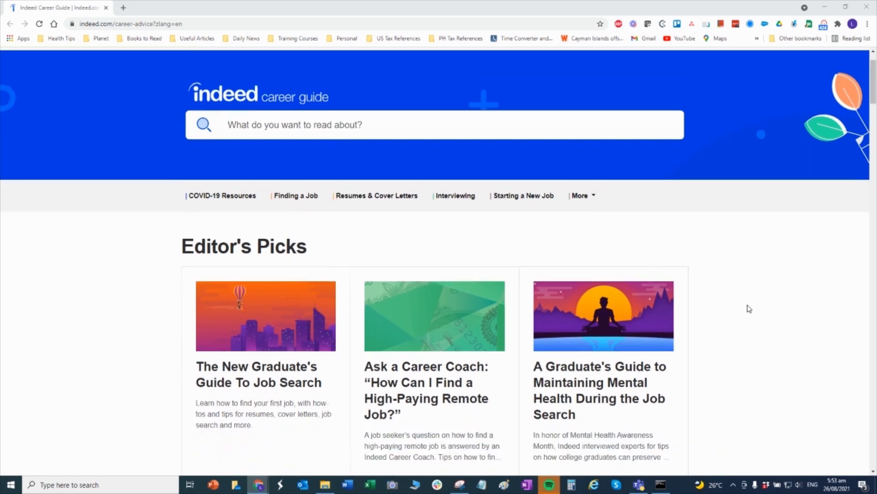
scroll(745, 306, down, 5)
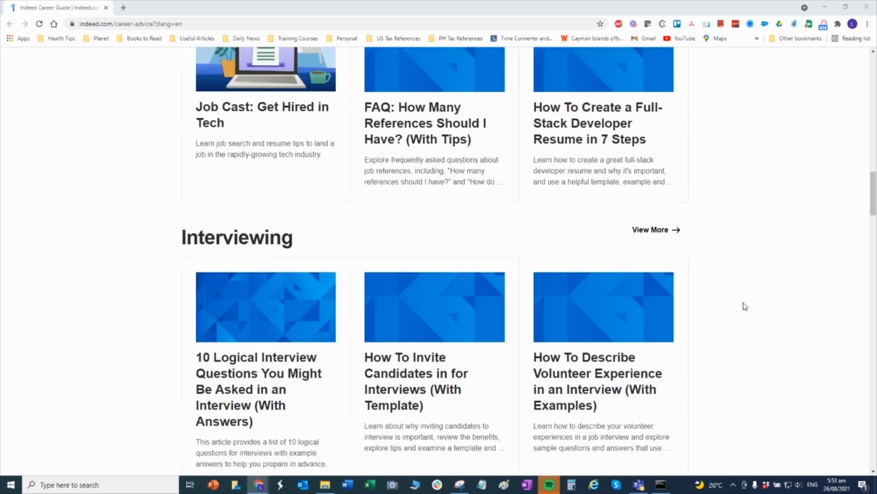